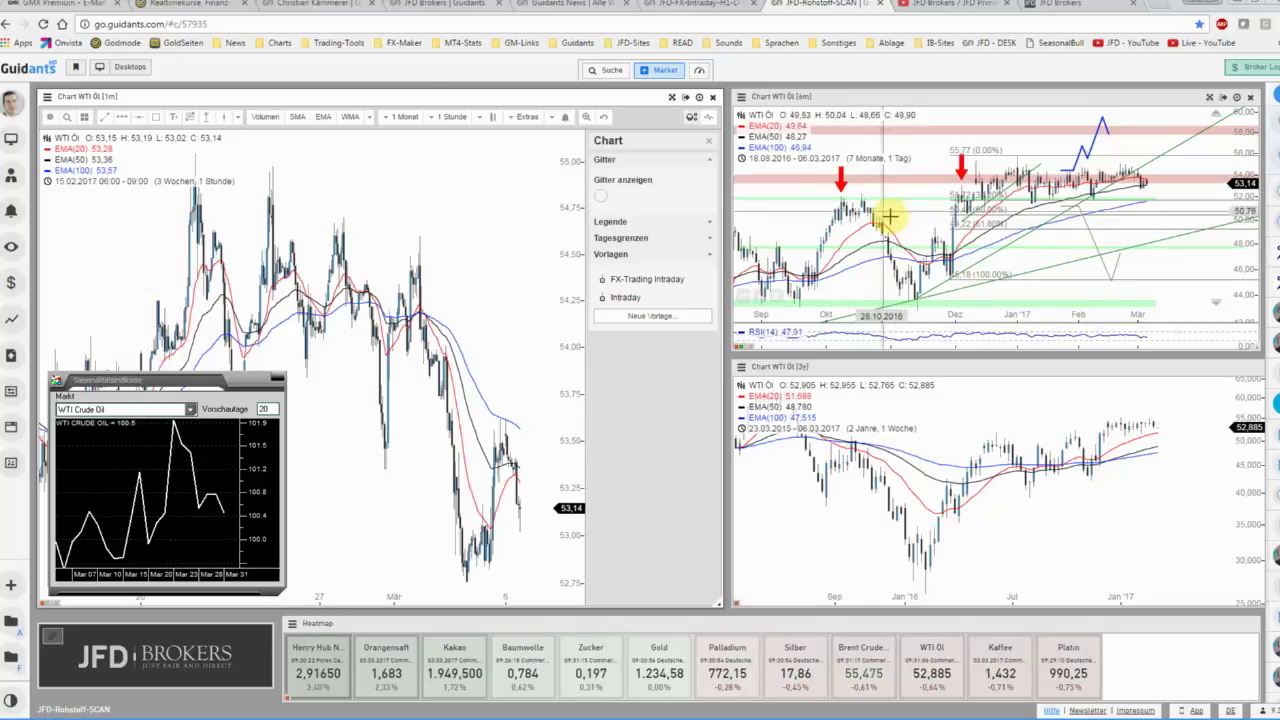
- Activate the top-right WTI Öl 6m chart, dismissing the left chart's settings and seasonality widget
click(918, 202)
- Maximize the WTI Öl 6m chart to full window and adjust its zoom and position
click(1215, 98)
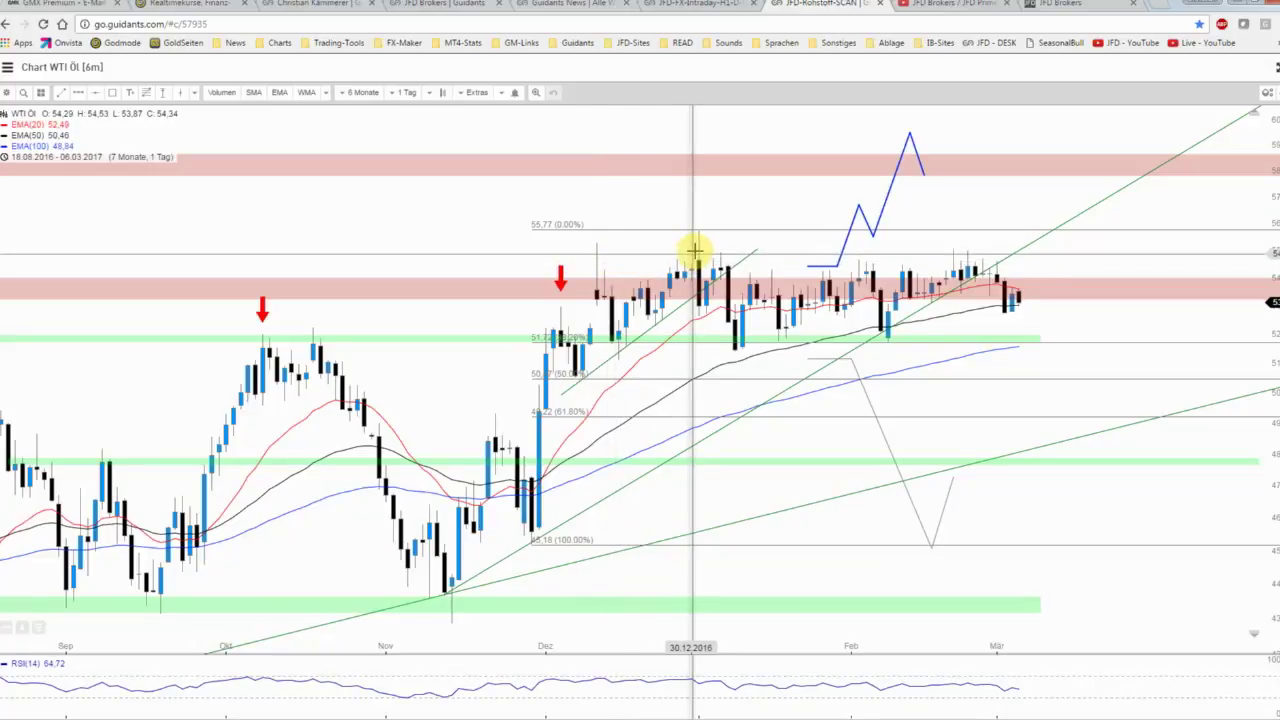
scroll(692, 255, down, 2)
scroll(695, 250, down, 2)
scroll(695, 250, down, 2)
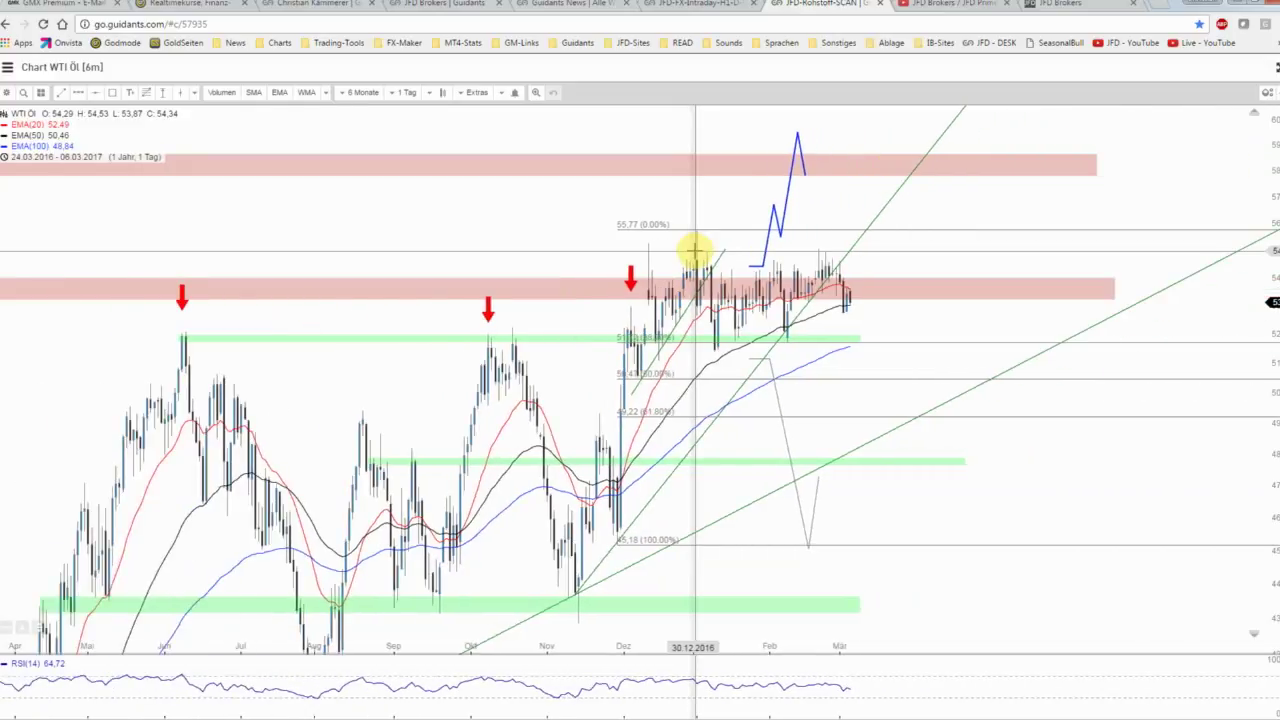
scroll(838, 247, down, 2)
scroll(838, 247, down, 1)
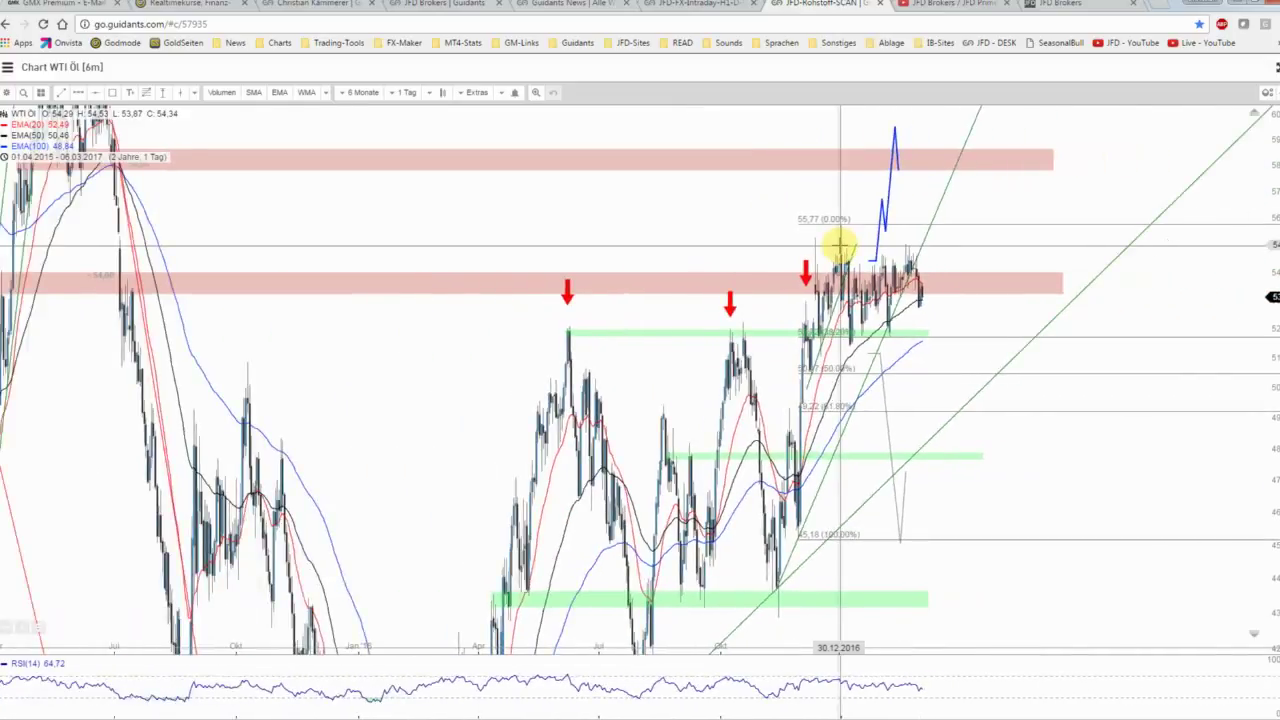
scroll(838, 247, down, 1)
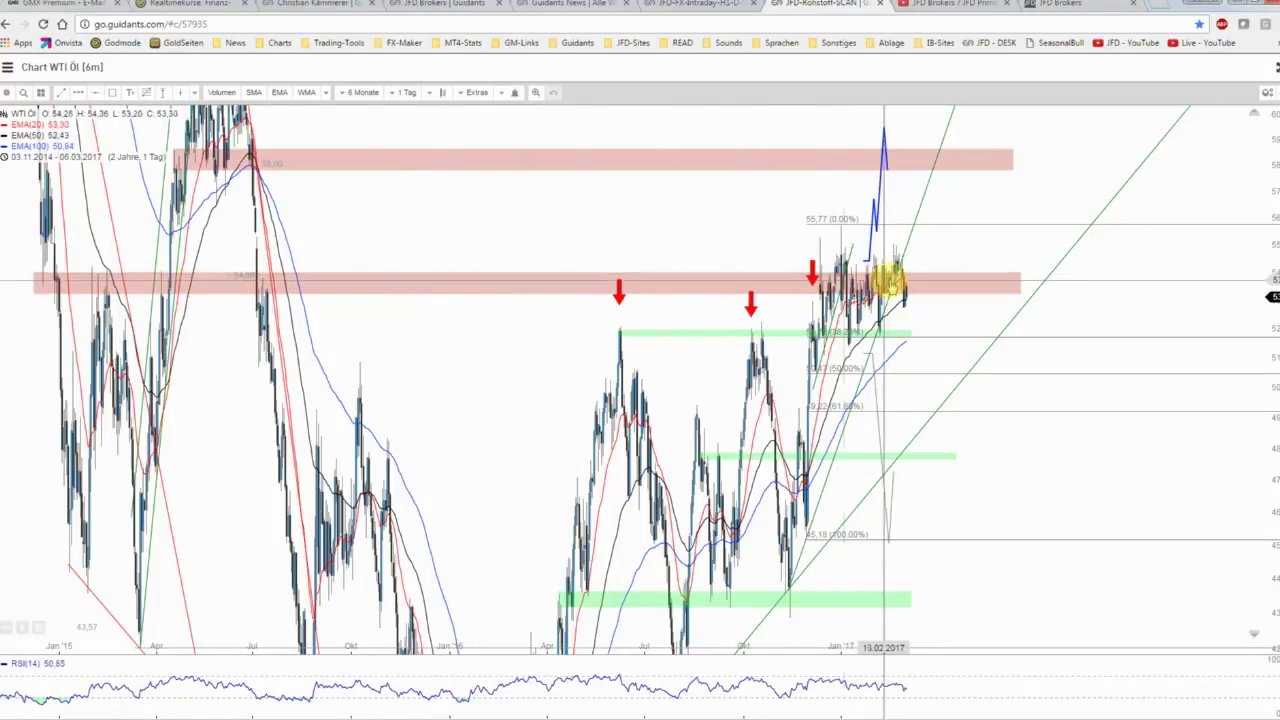
scroll(1085, 276, up, 1)
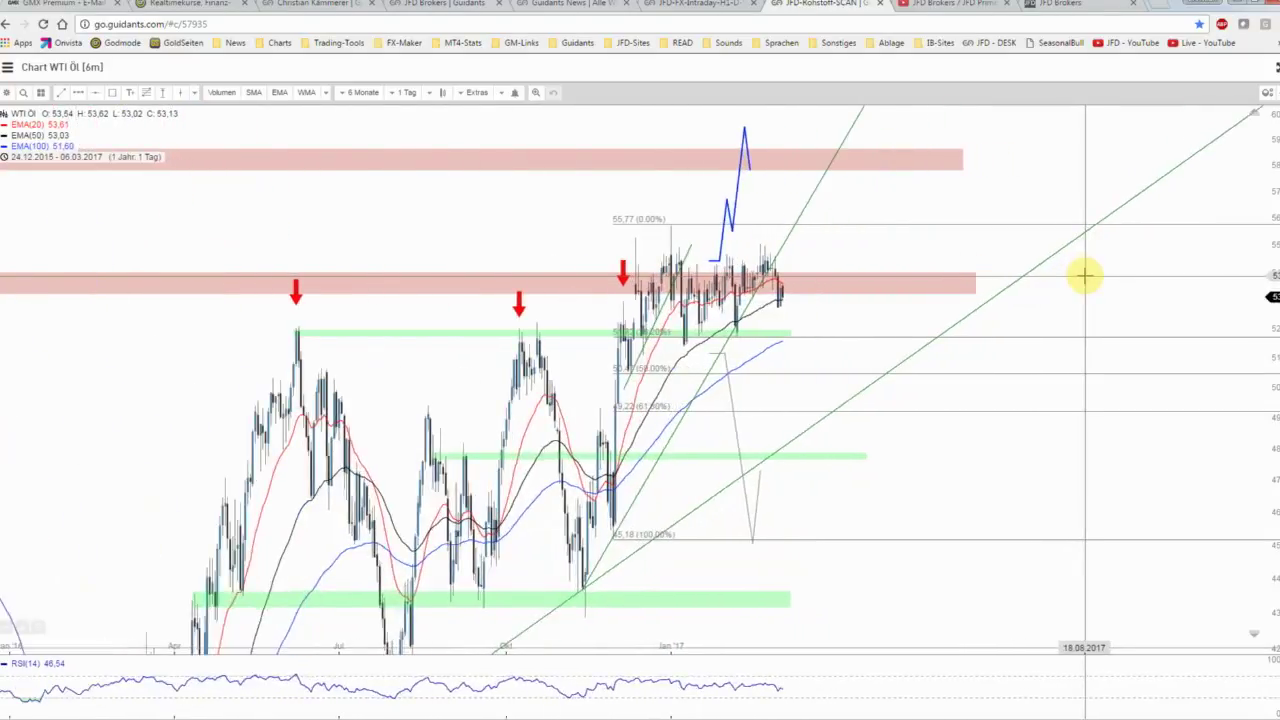
scroll(1070, 280, up, 1)
drag(737, 303, 802, 301)
- Drag the blue bullish path right so it begins just after the latest candles
scroll(802, 301, up, 1)
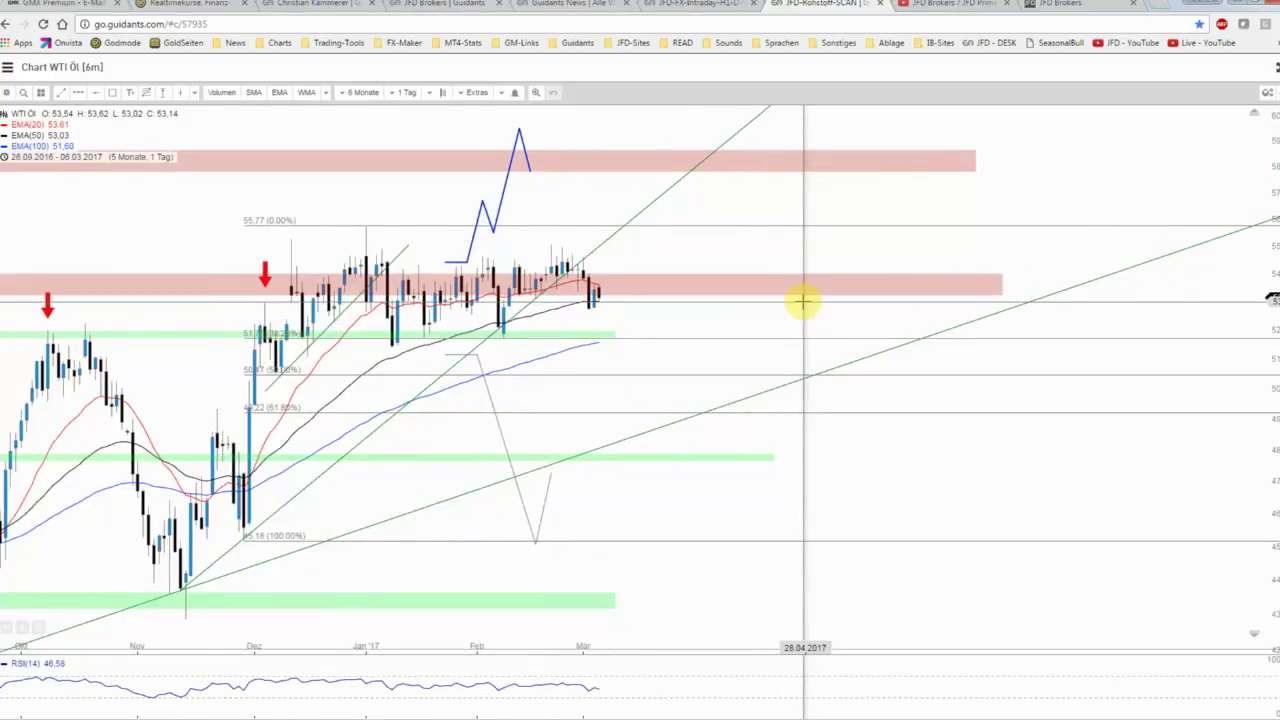
click(474, 243)
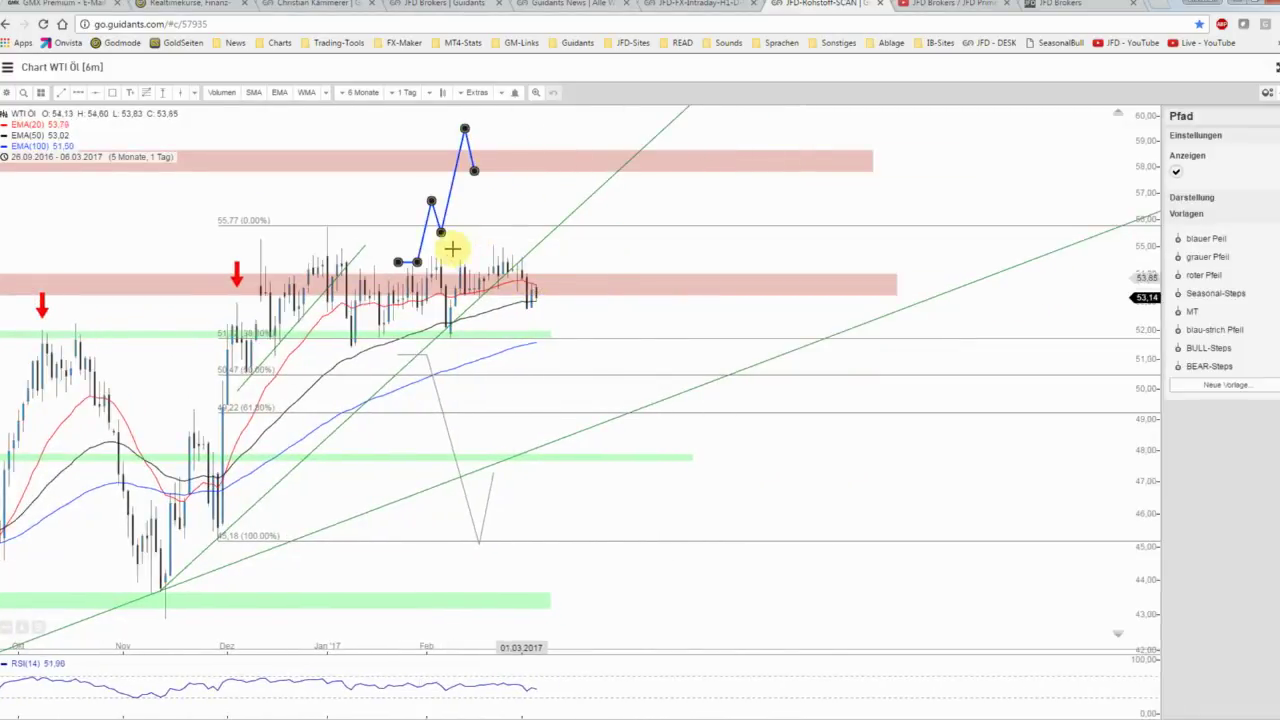
drag(421, 243, 566, 243)
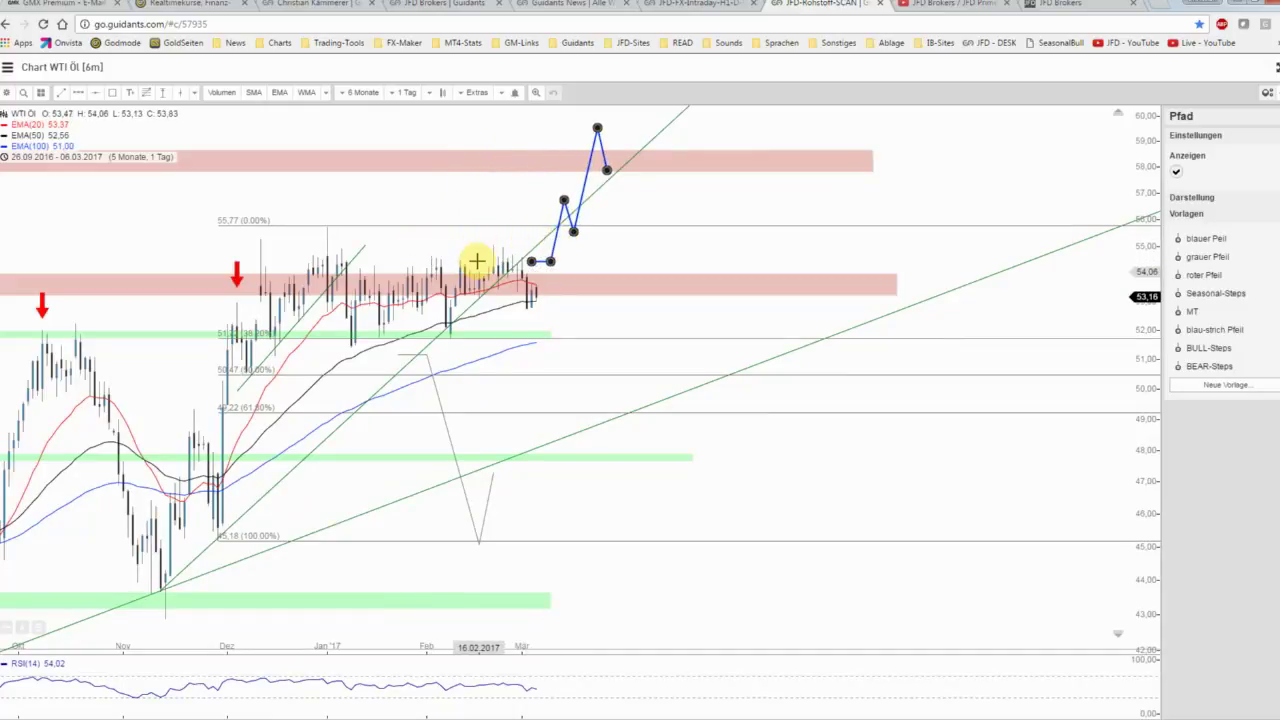
click(477, 262)
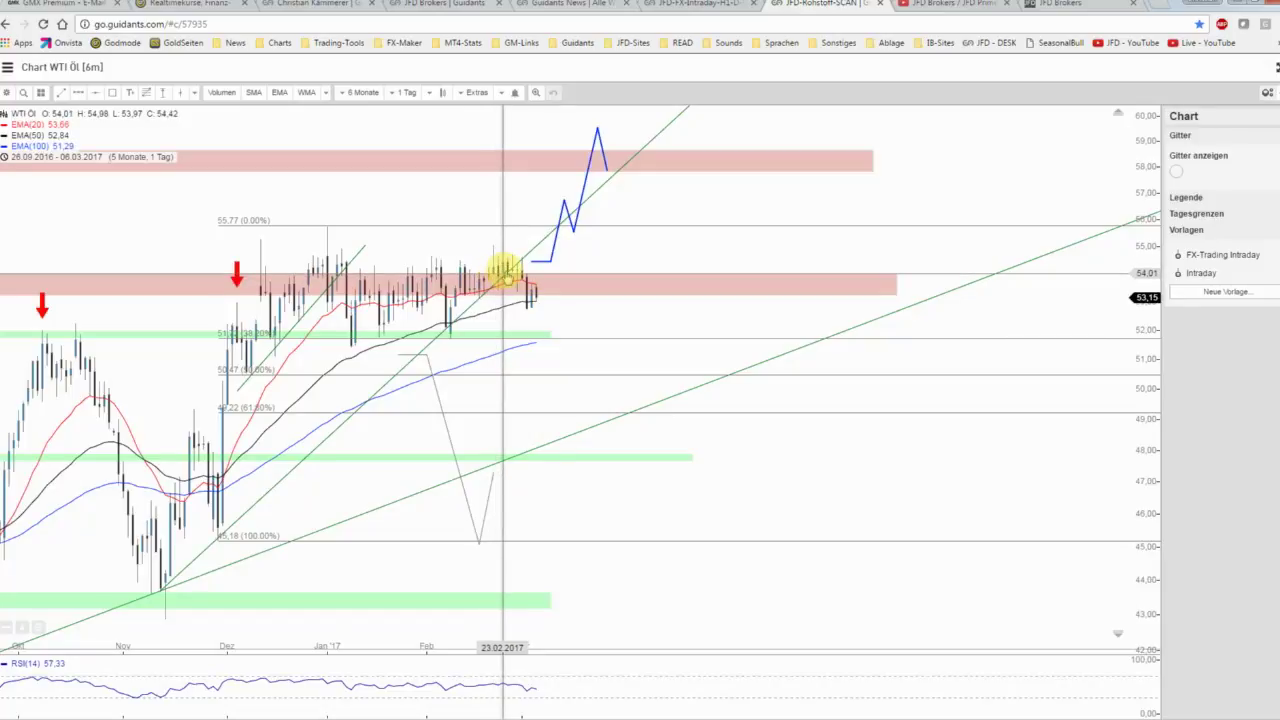
- Move the Fibonacci retracement's 0% anchor onto the 55.73 recent high, then zoom out to about one year
click(463, 231)
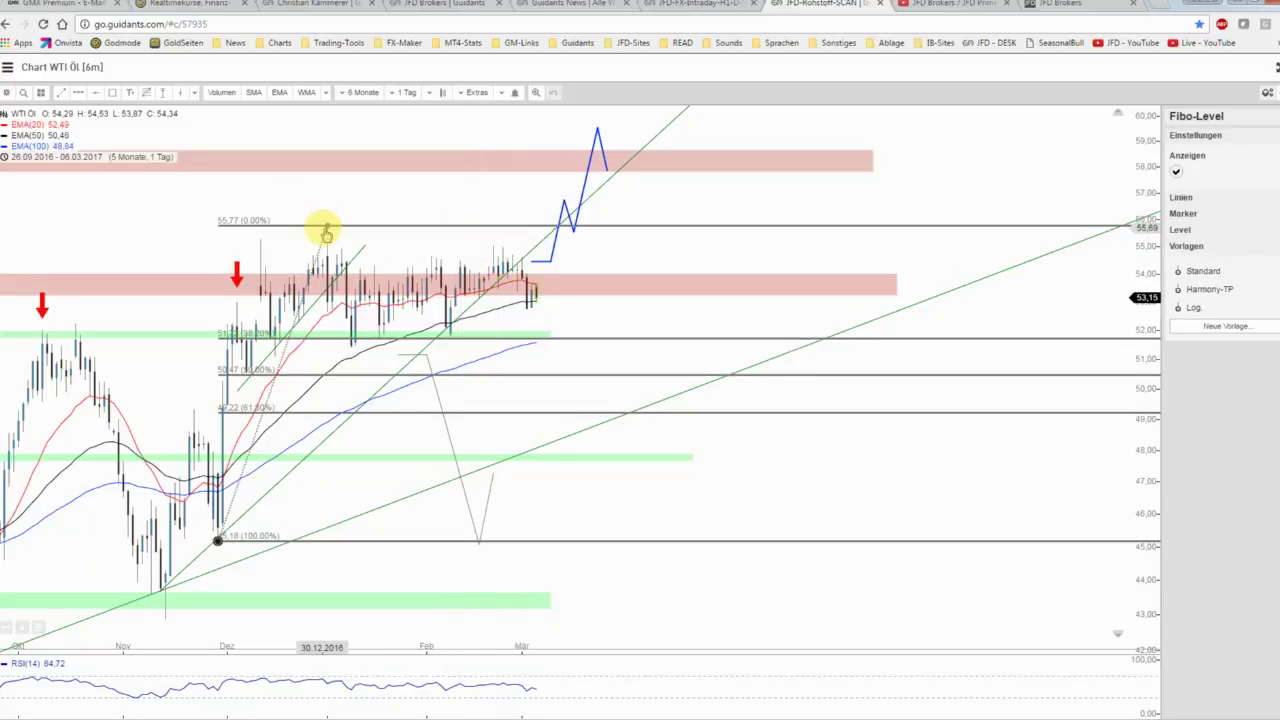
drag(325, 233, 364, 212)
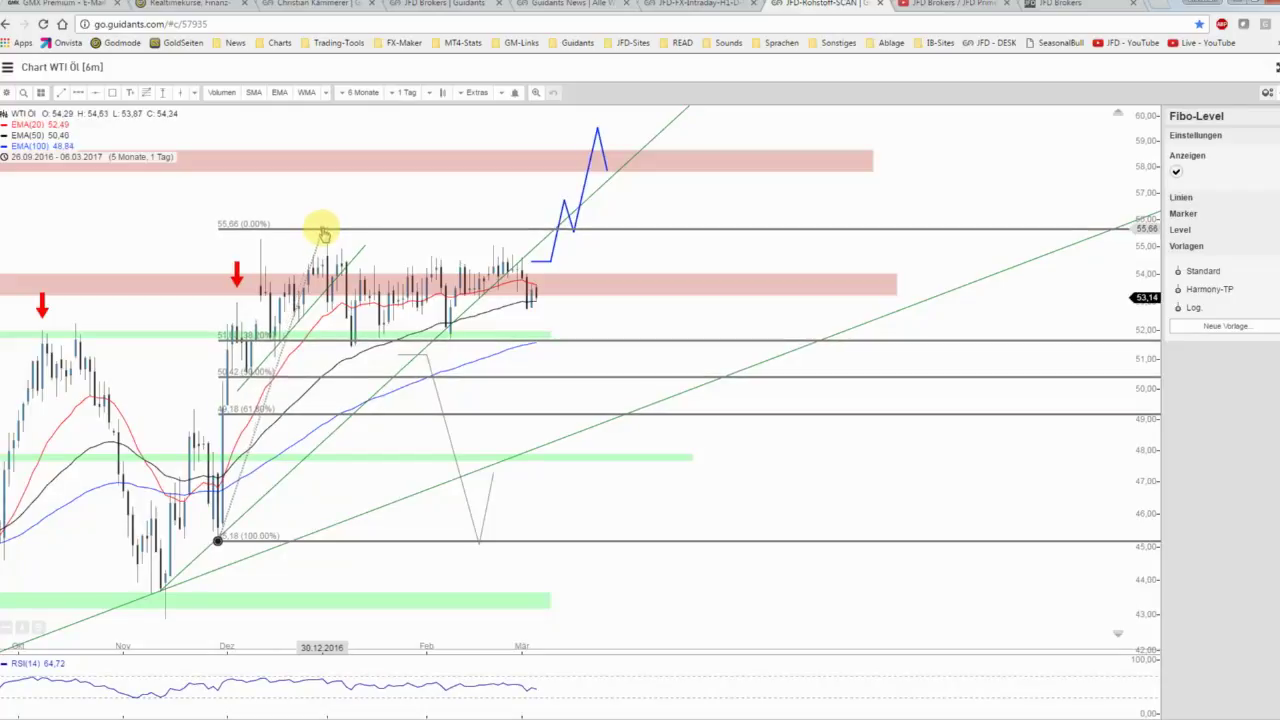
click(365, 210)
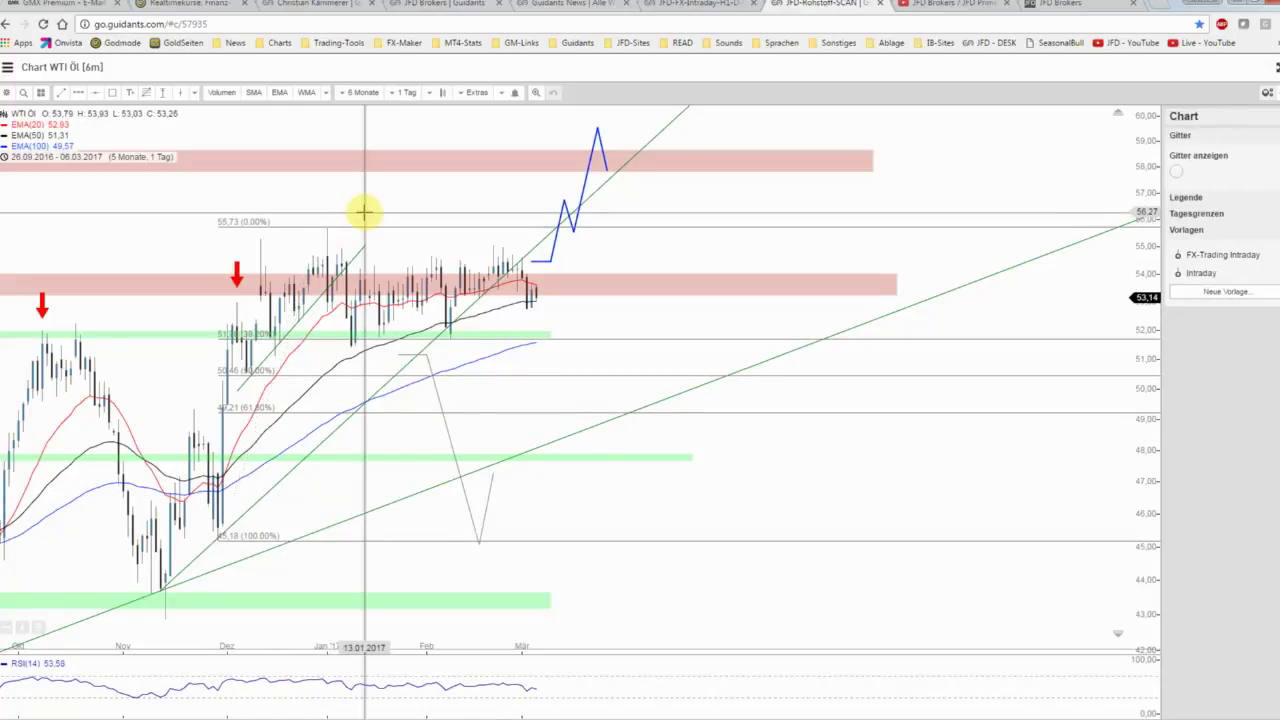
scroll(446, 223, down, 3)
scroll(617, 223, down, 3)
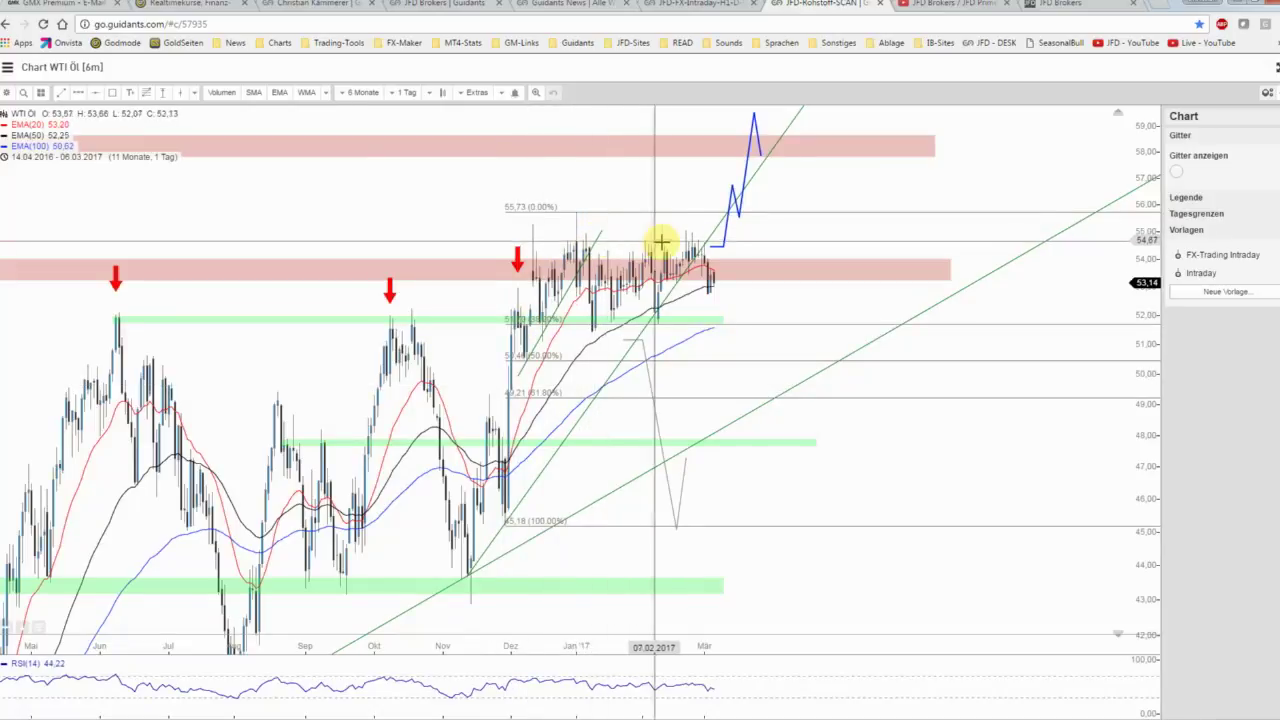
scroll(663, 251, up, 2)
scroll(708, 285, down, 2)
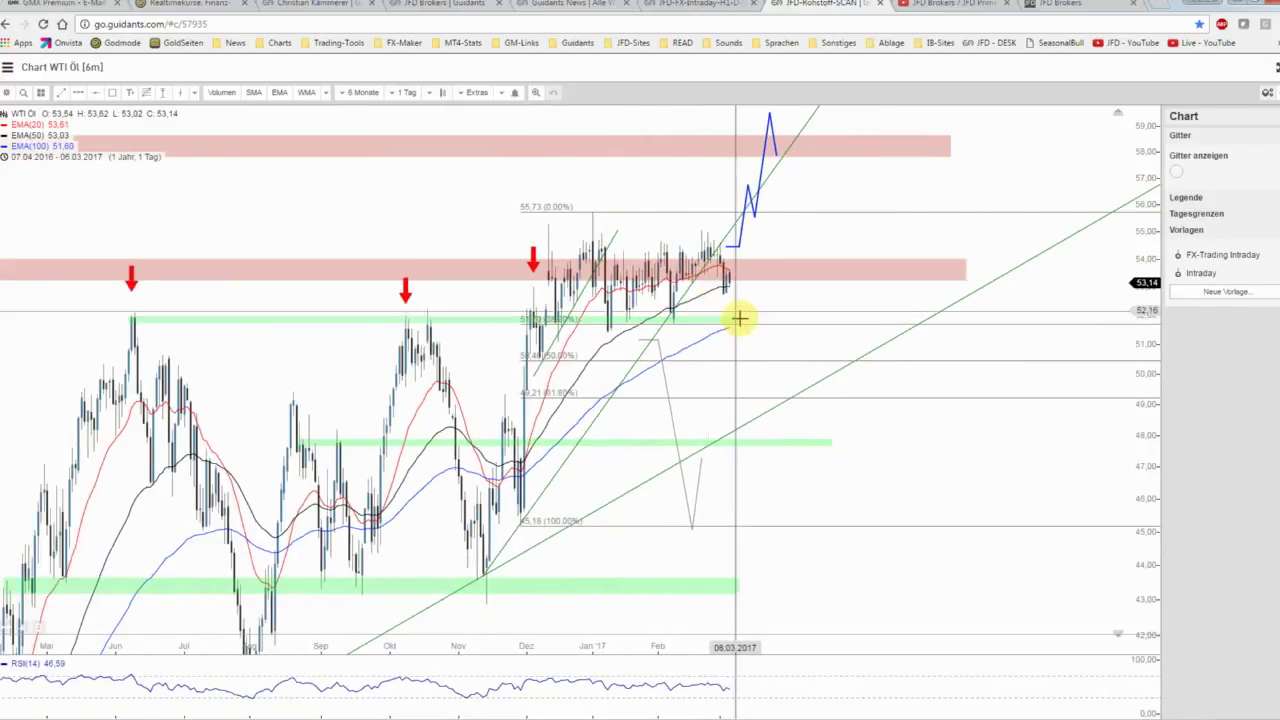
- Extend the green 52 support zone further right and shift the gray bearish path right to the current price
click(736, 322)
drag(737, 322, 920, 330)
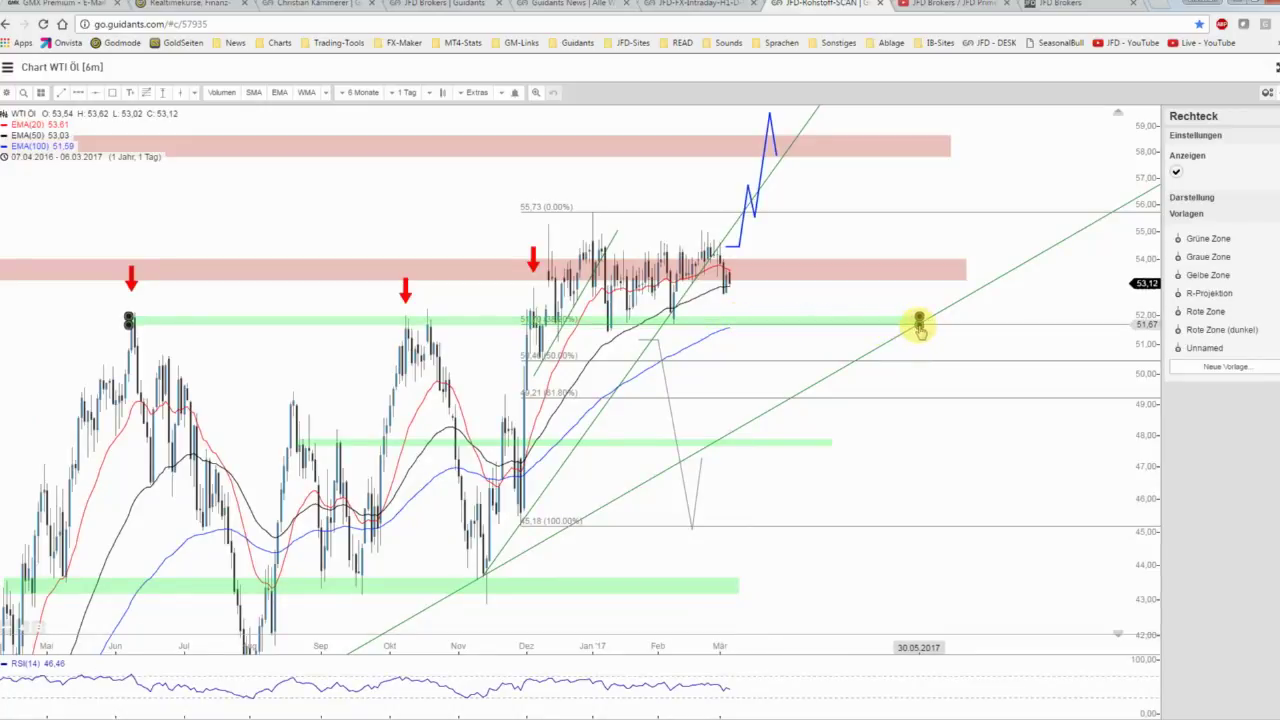
click(666, 380)
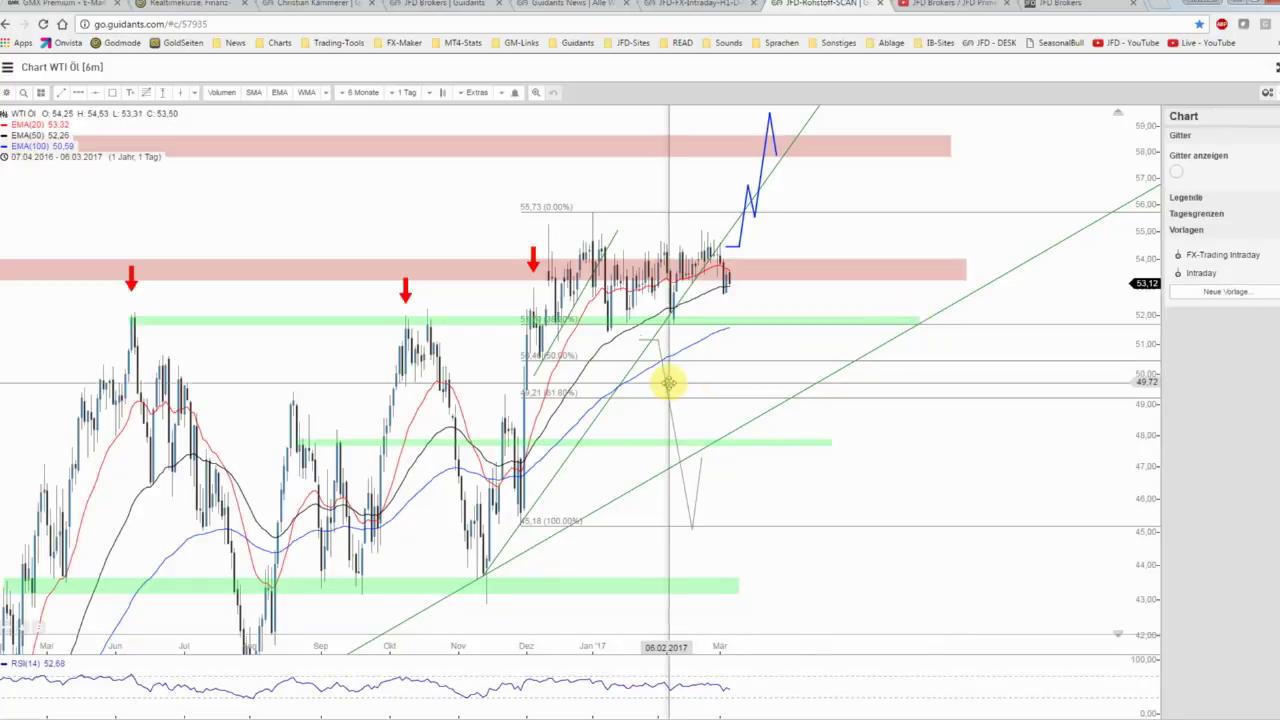
click(668, 383)
drag(668, 383, 771, 371)
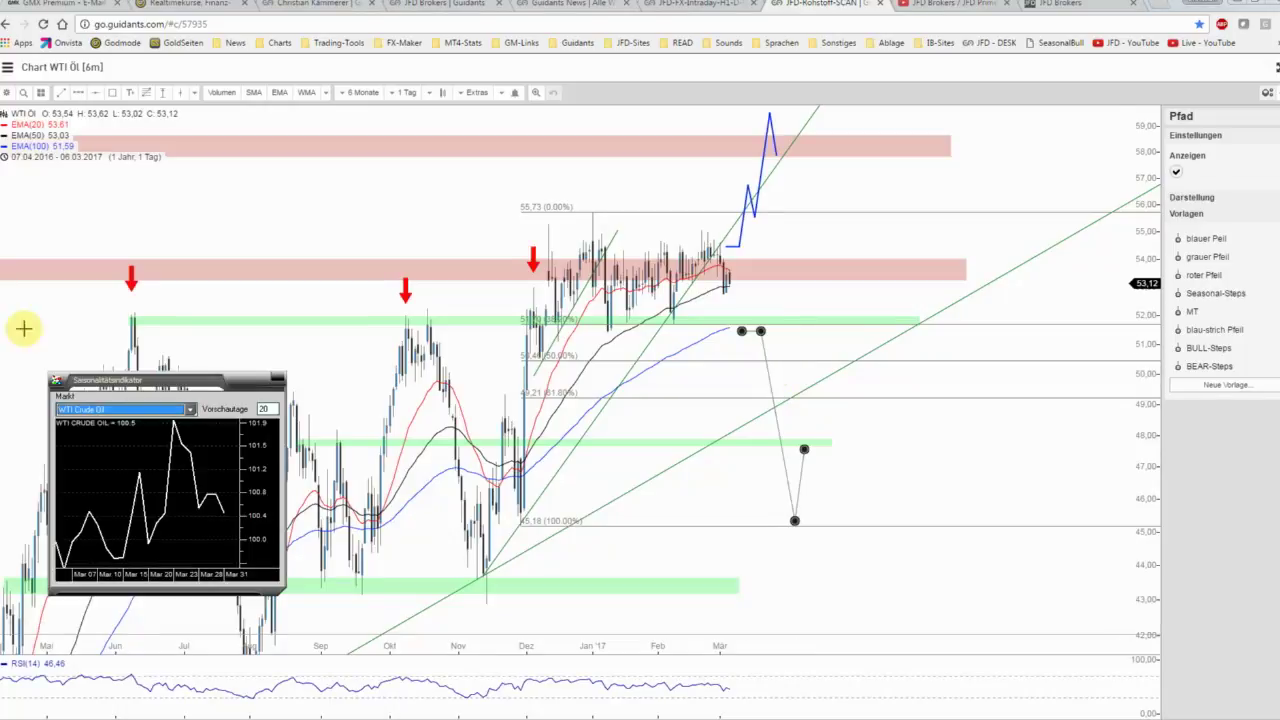
- Set the seasonality look-ahead to 40 days with WTI Crude Oil as the market
click(255, 406)
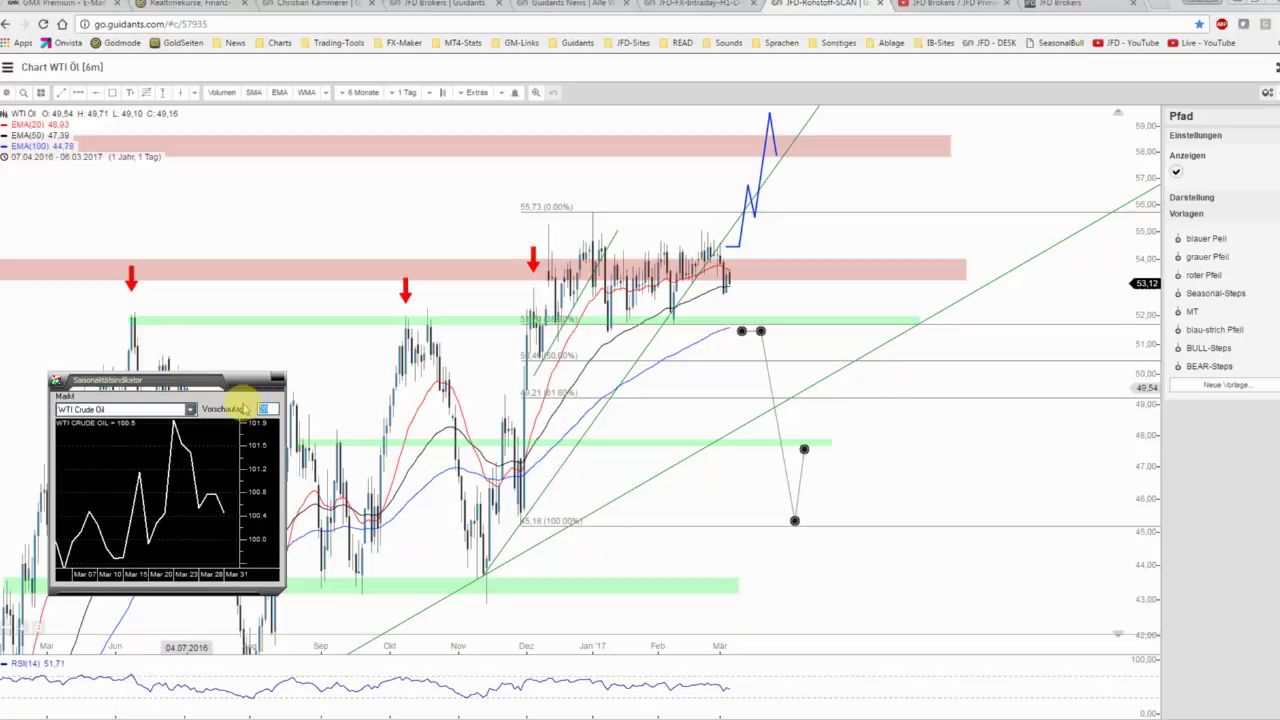
text(40)
click(188, 409)
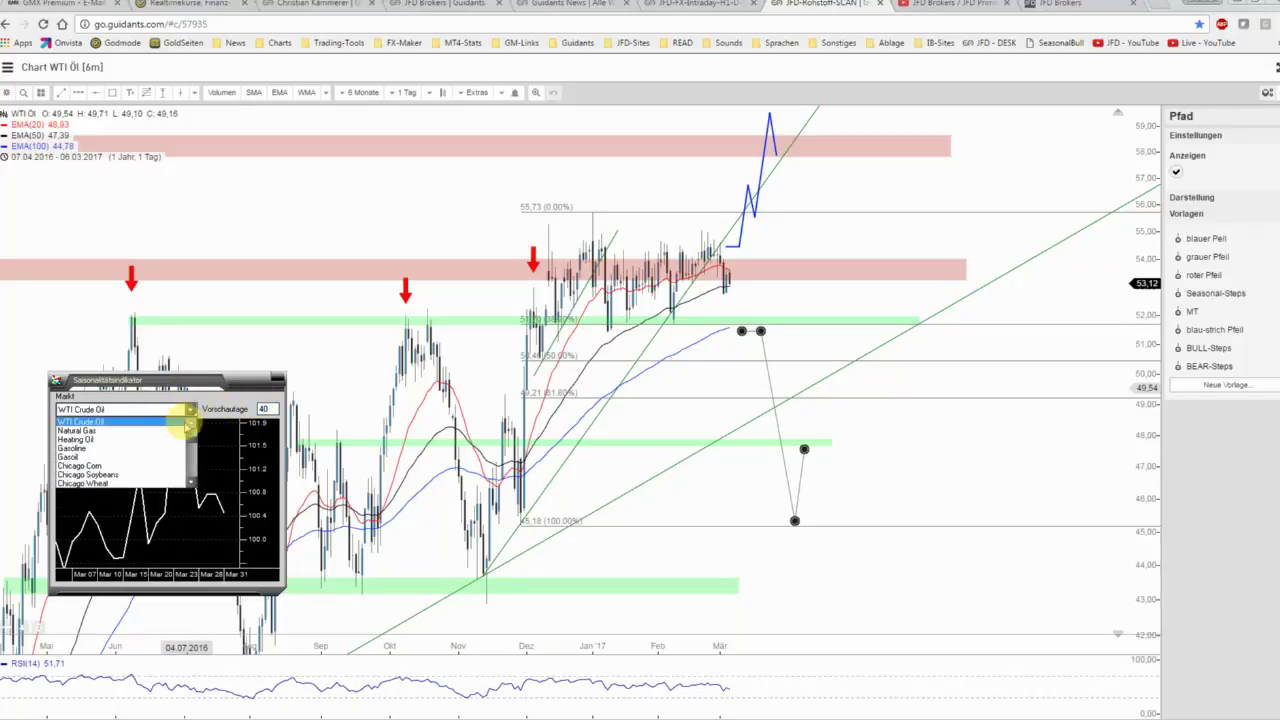
click(170, 430)
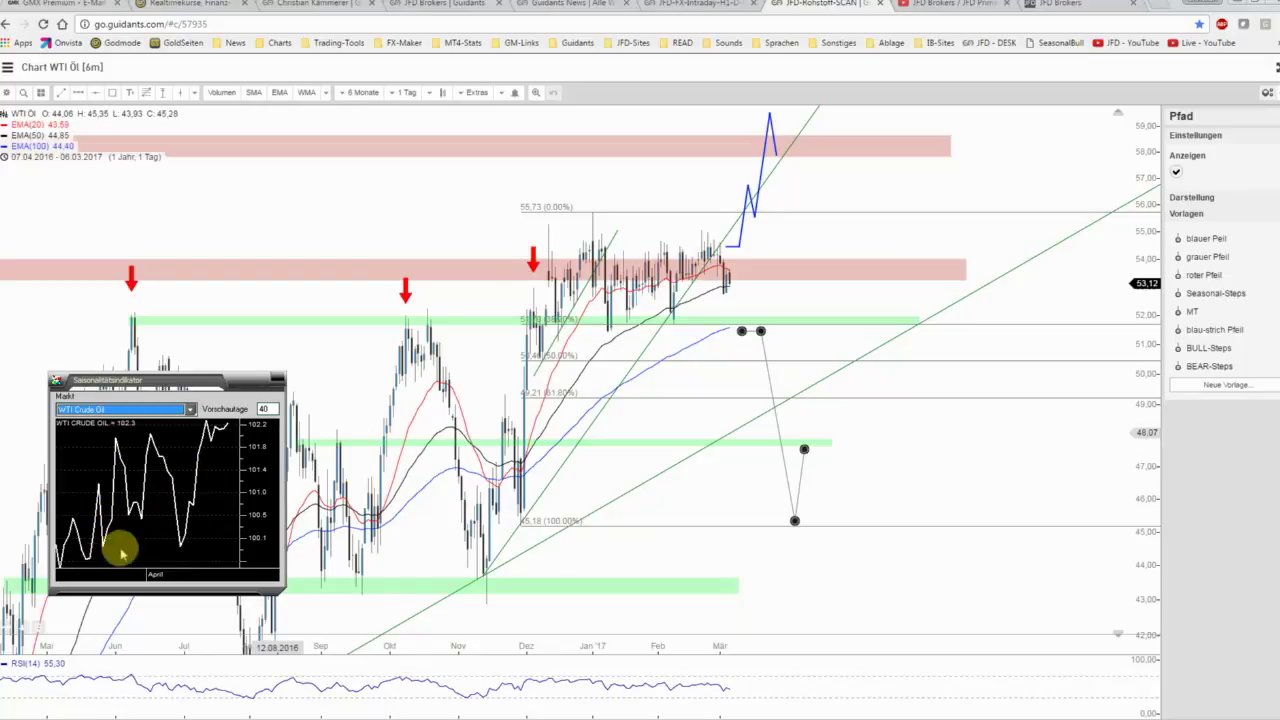
- Delete the old blue bullish path from the chart
click(757, 167)
drag(757, 167, 780, 178)
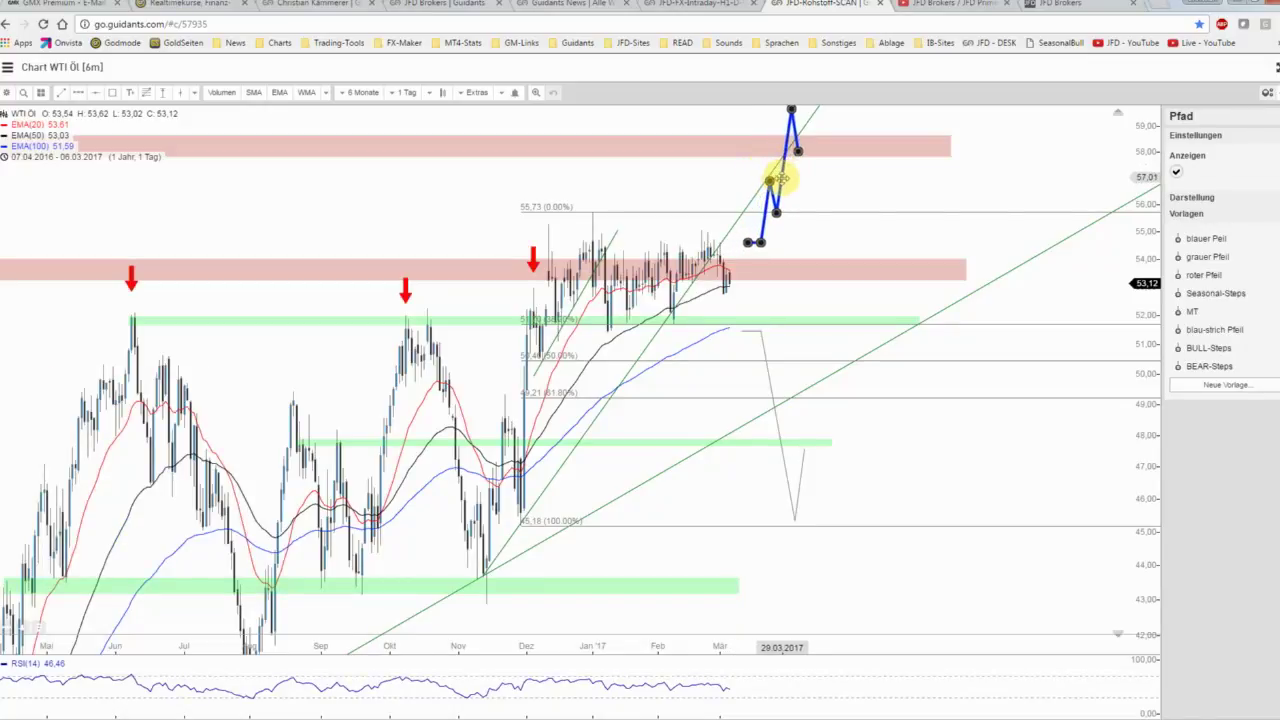
right_click(780, 178)
click(800, 251)
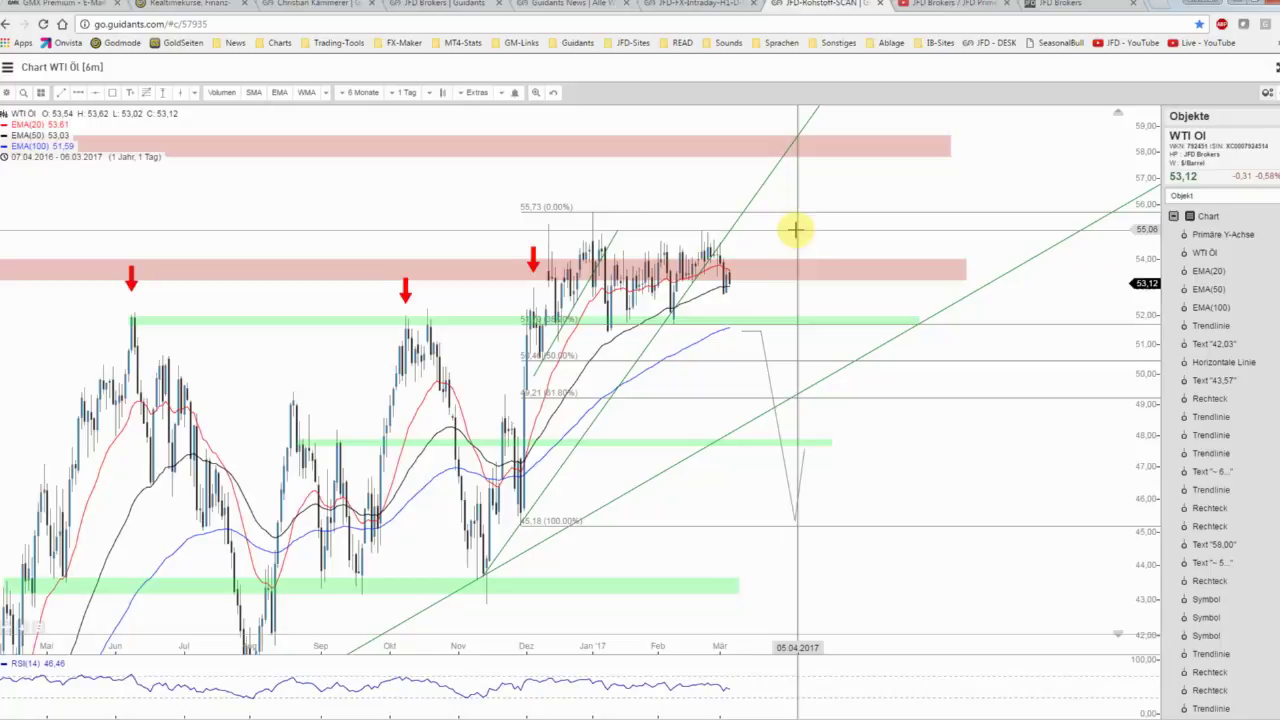
- Draw a new blue-arrow path rising from about 55 into the upper red zone near 58.5
click(79, 92)
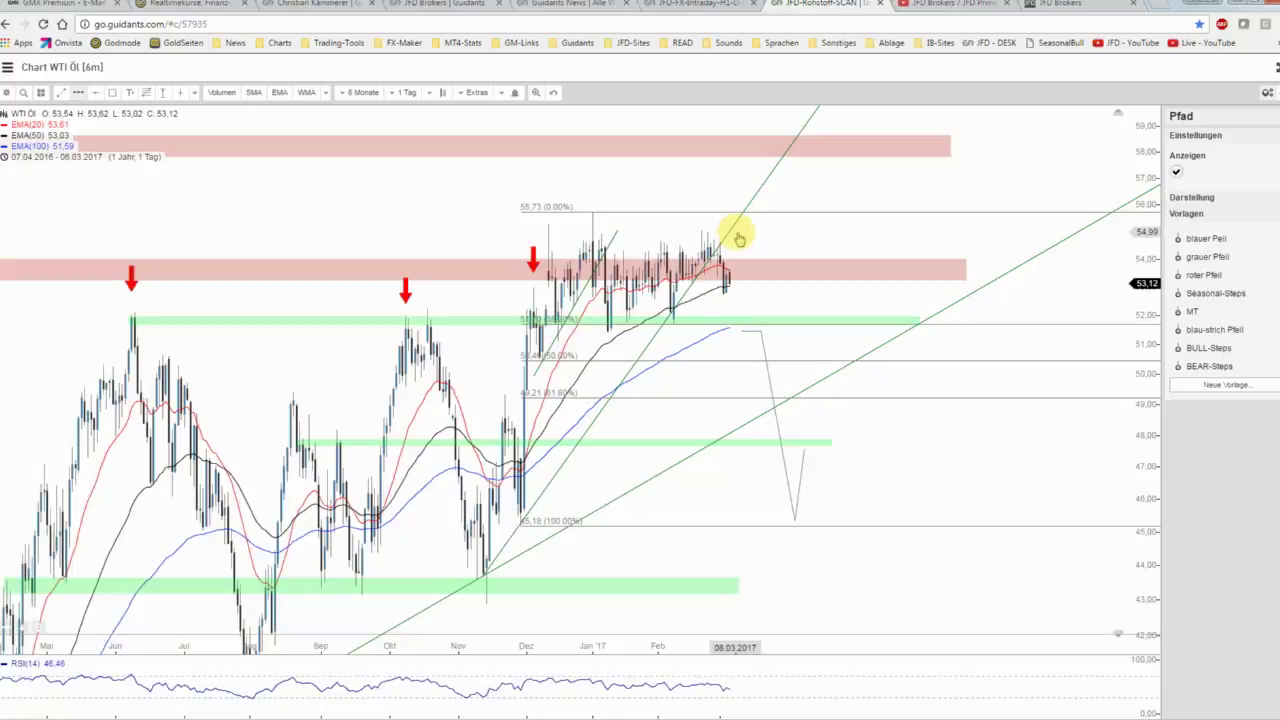
click(745, 232)
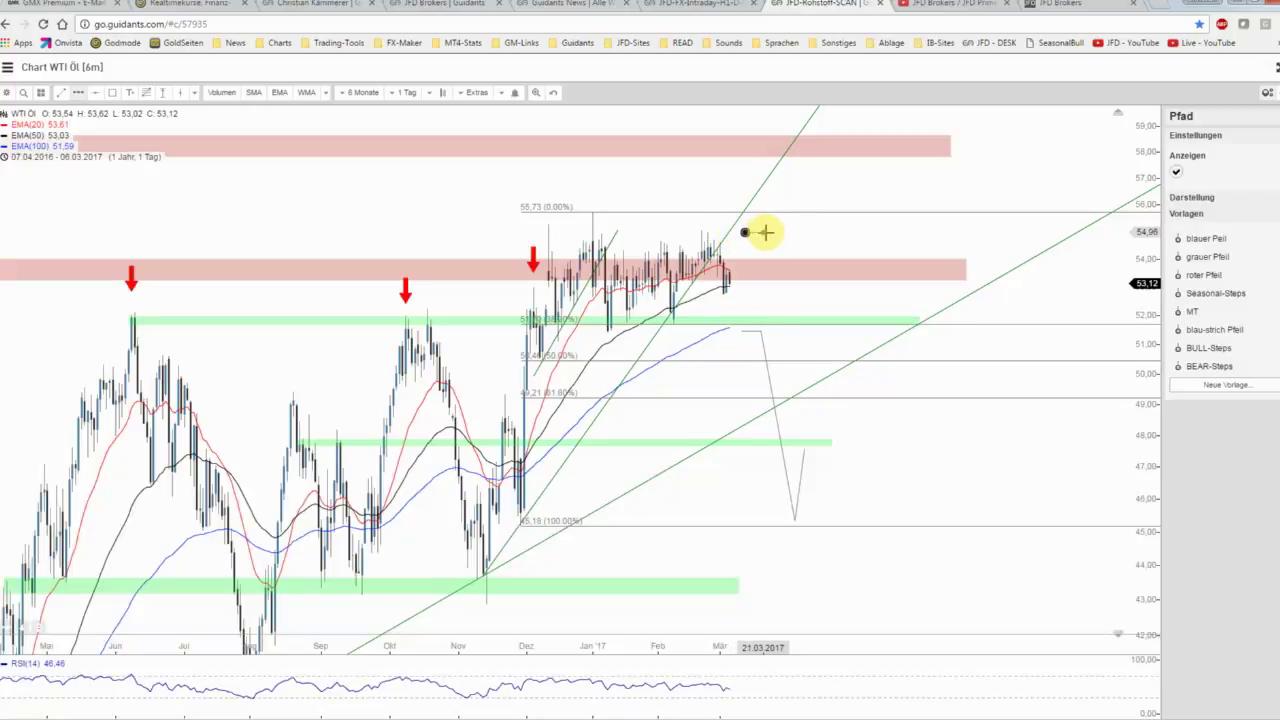
click(767, 232)
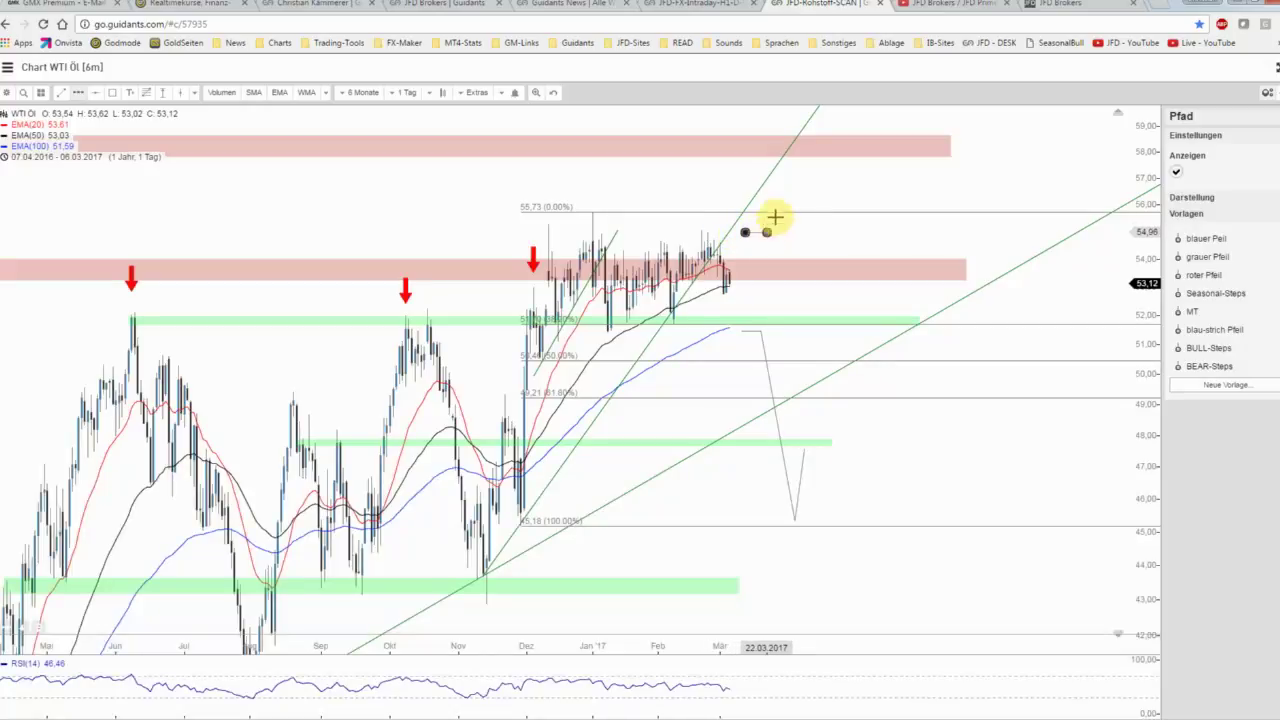
click(785, 186)
click(798, 214)
double_click(828, 140)
click(1236, 246)
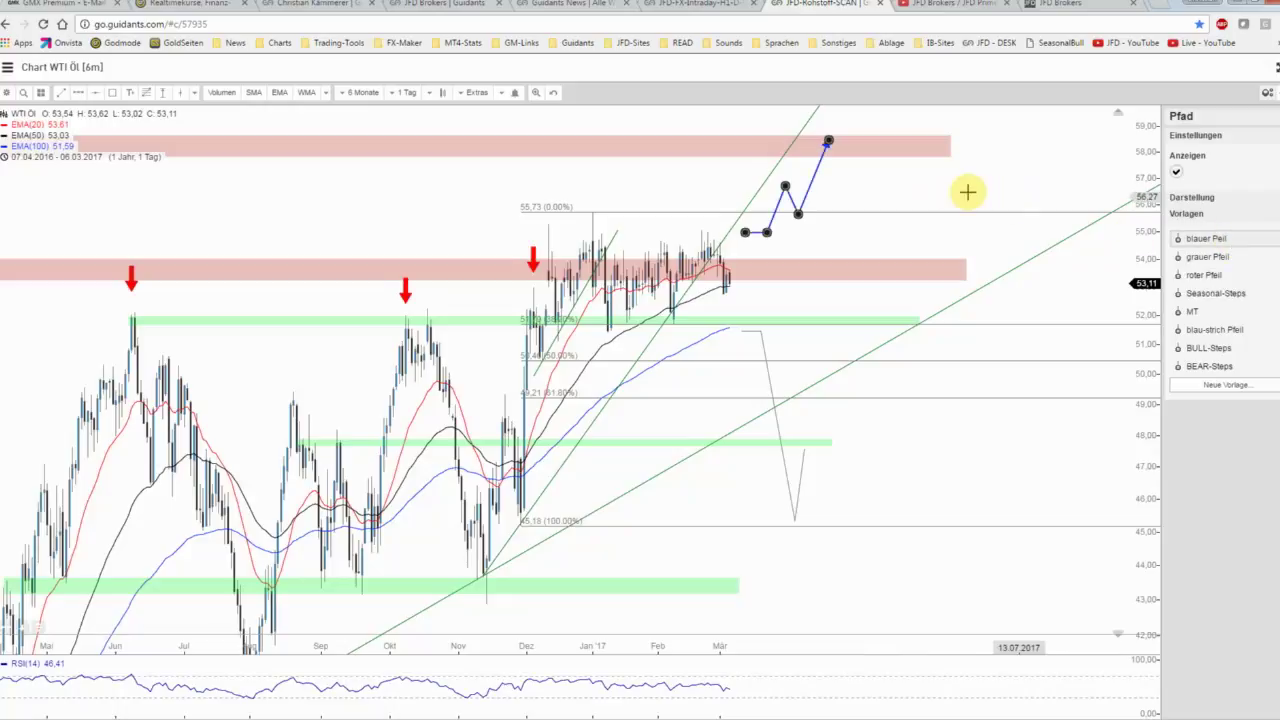
click(955, 192)
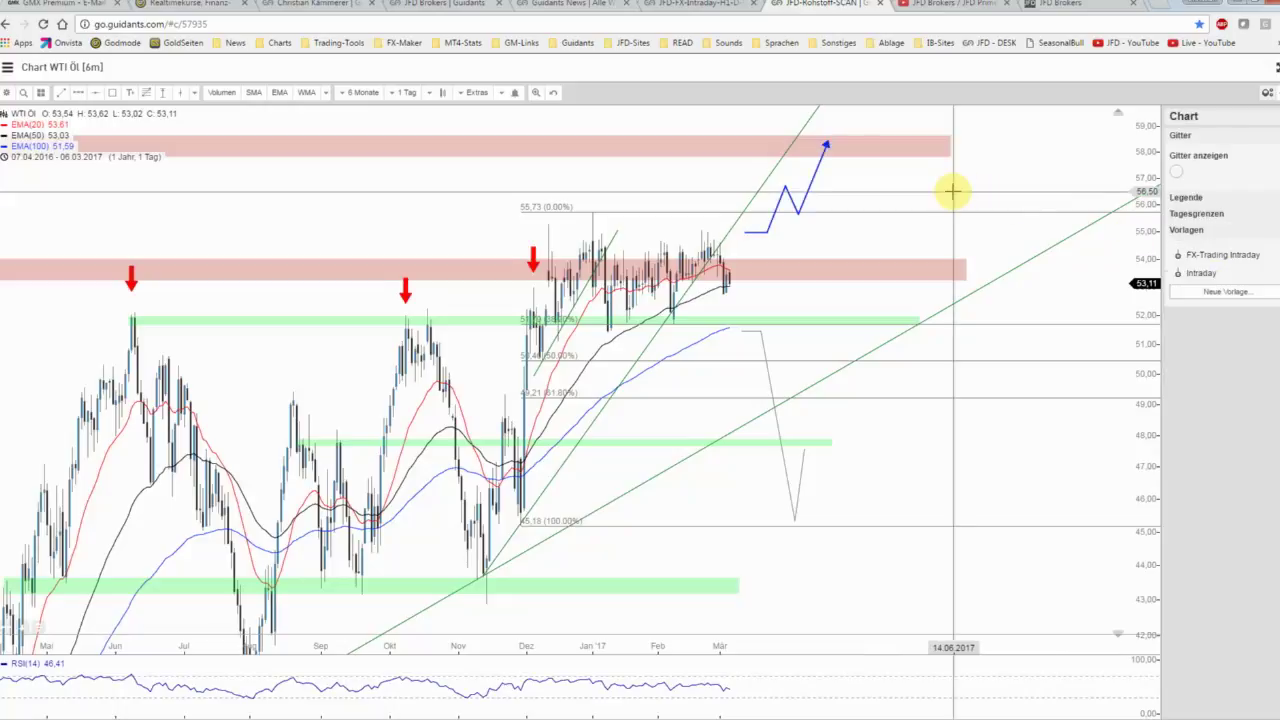
- Draw a dashed blue arrow path from the latest candle down to the 52 support, then up toward 54.5
click(95, 92)
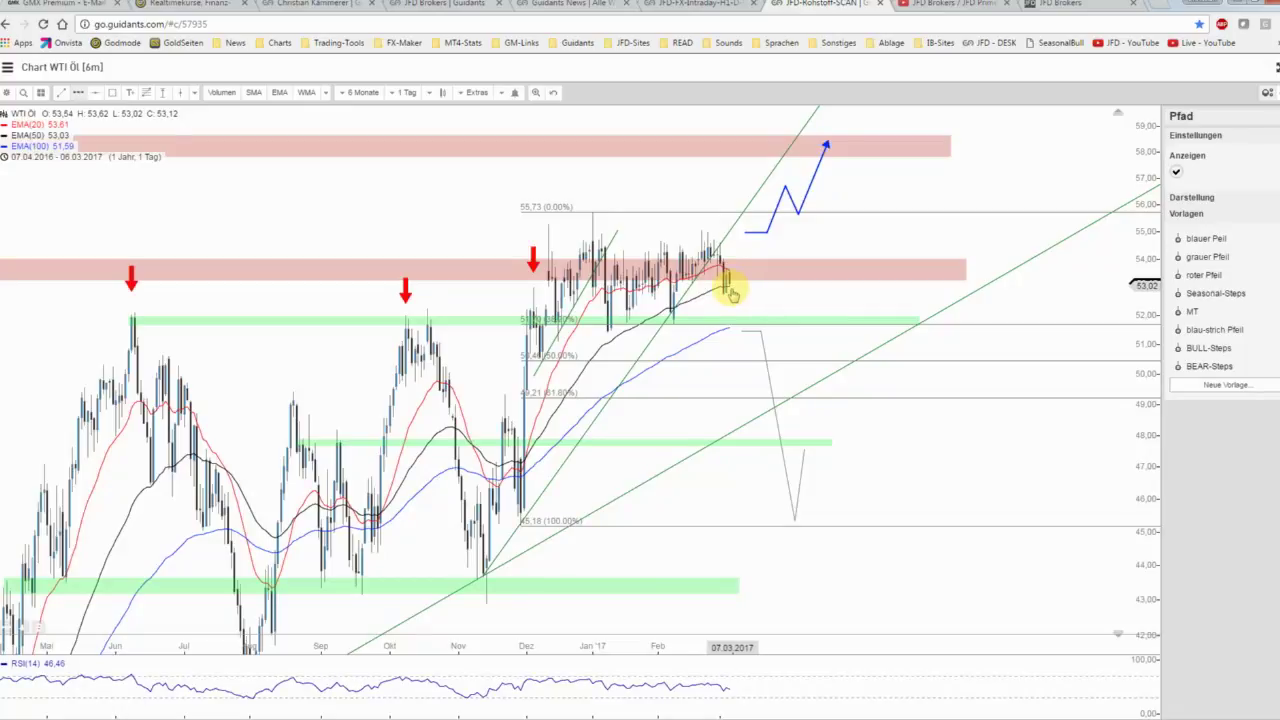
click(760, 293)
scroll(760, 293, up, 2)
scroll(760, 293, up, 2)
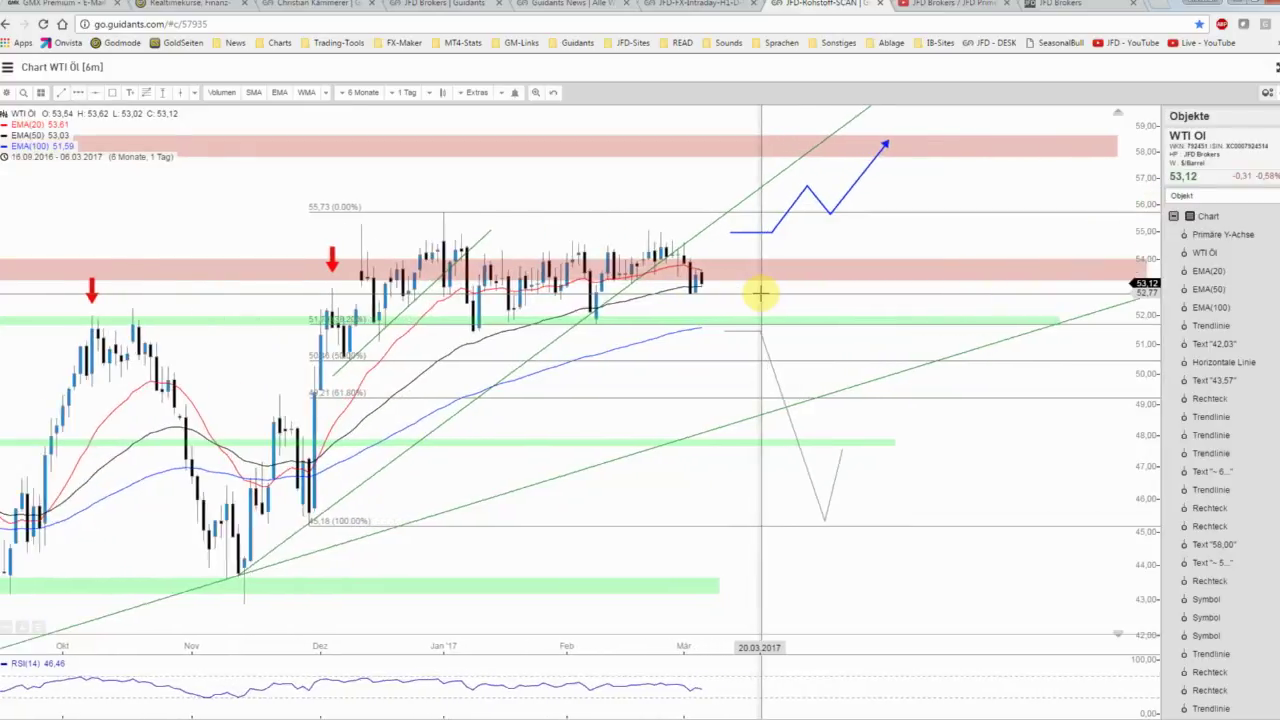
click(79, 93)
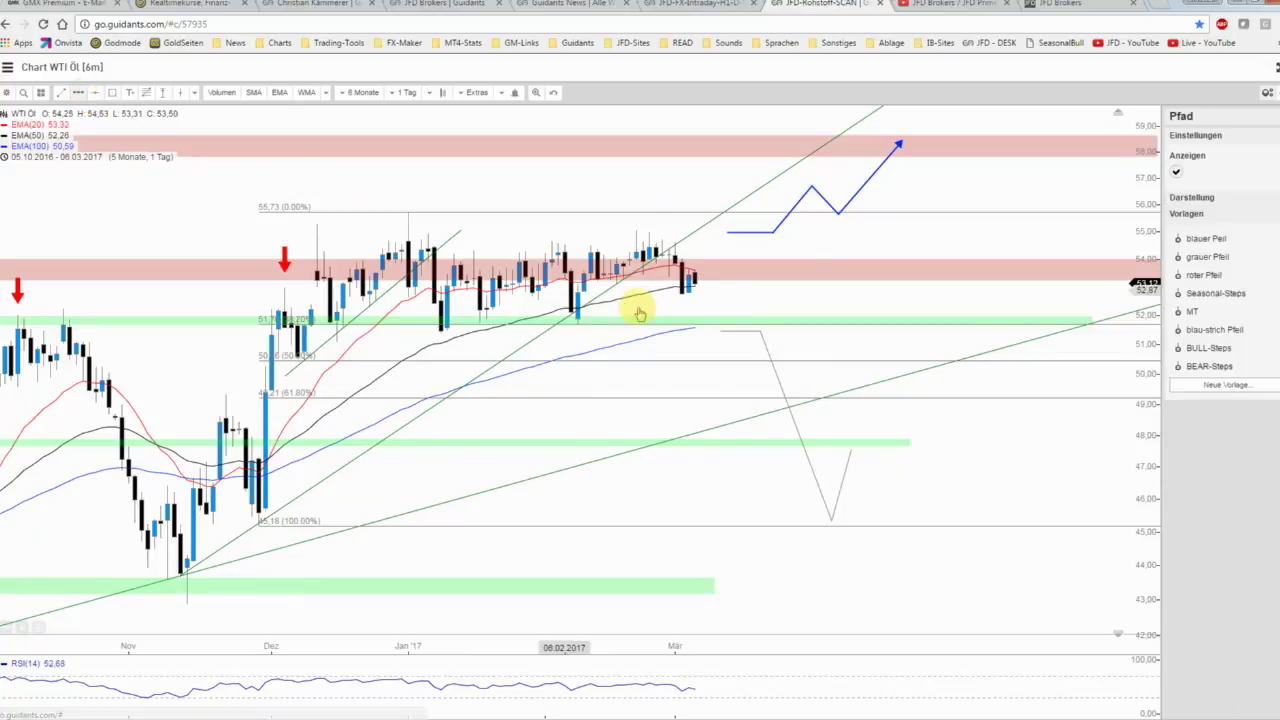
click(694, 289)
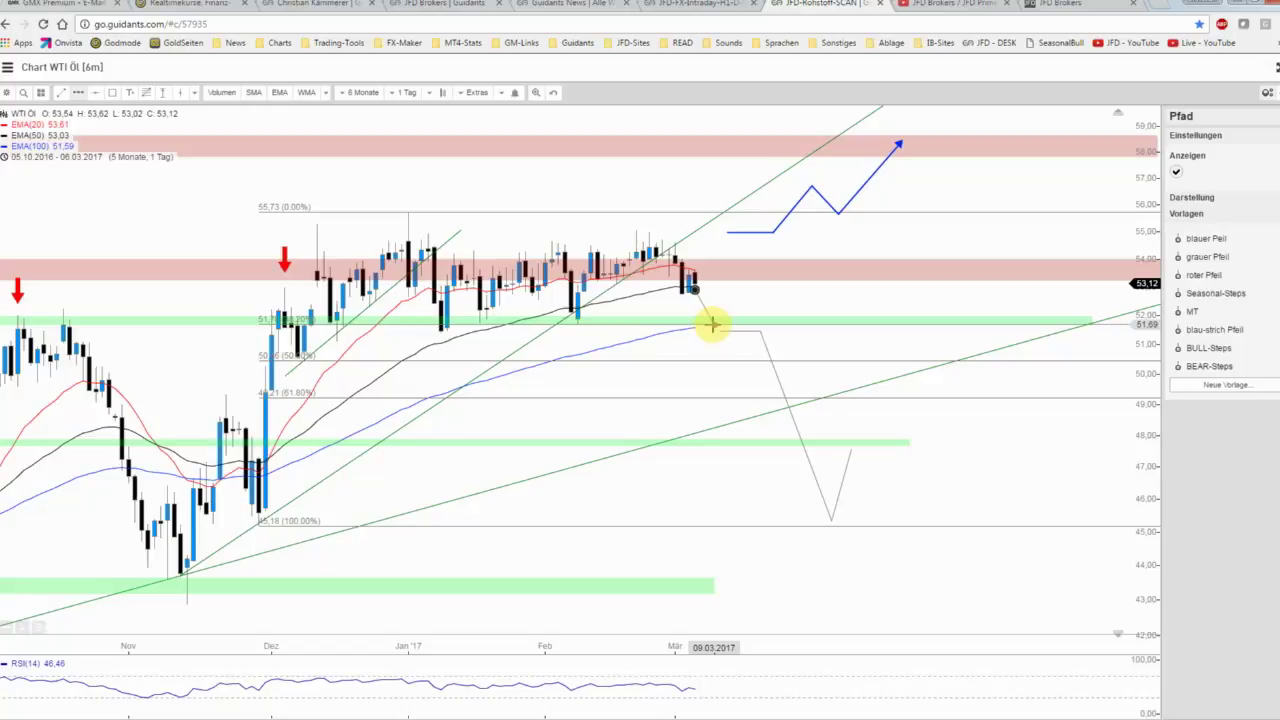
click(707, 324)
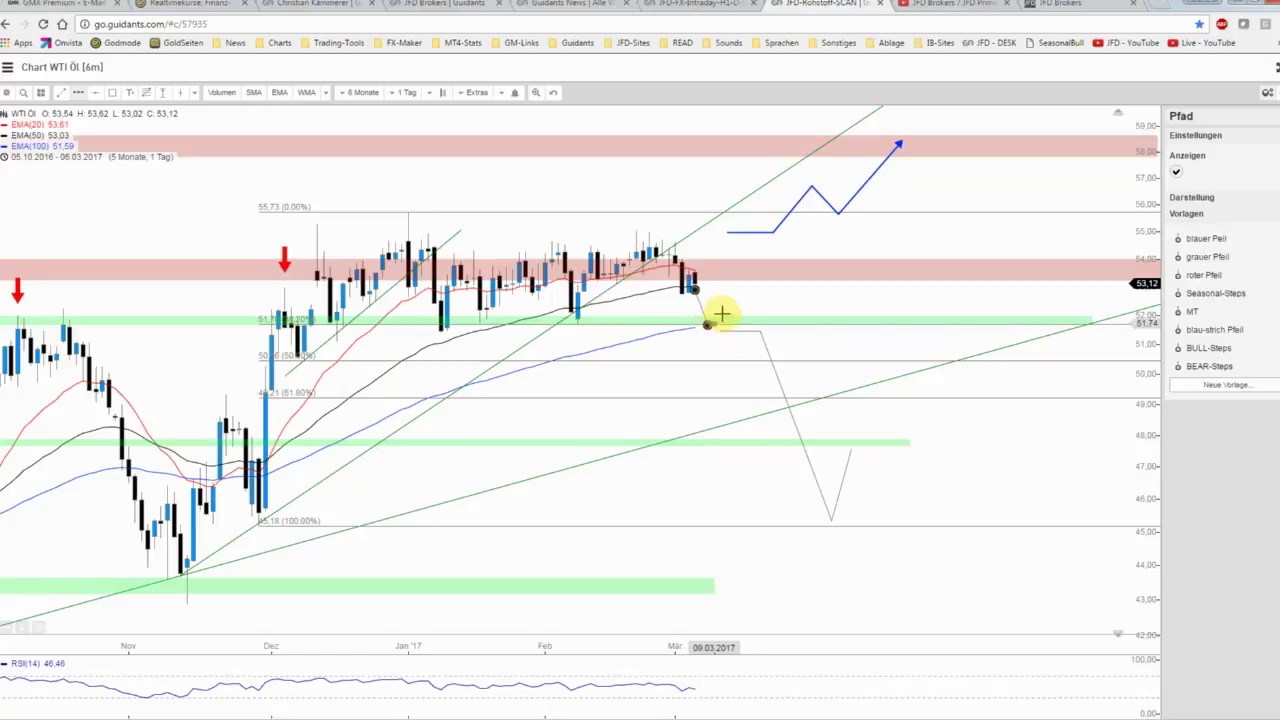
click(734, 245)
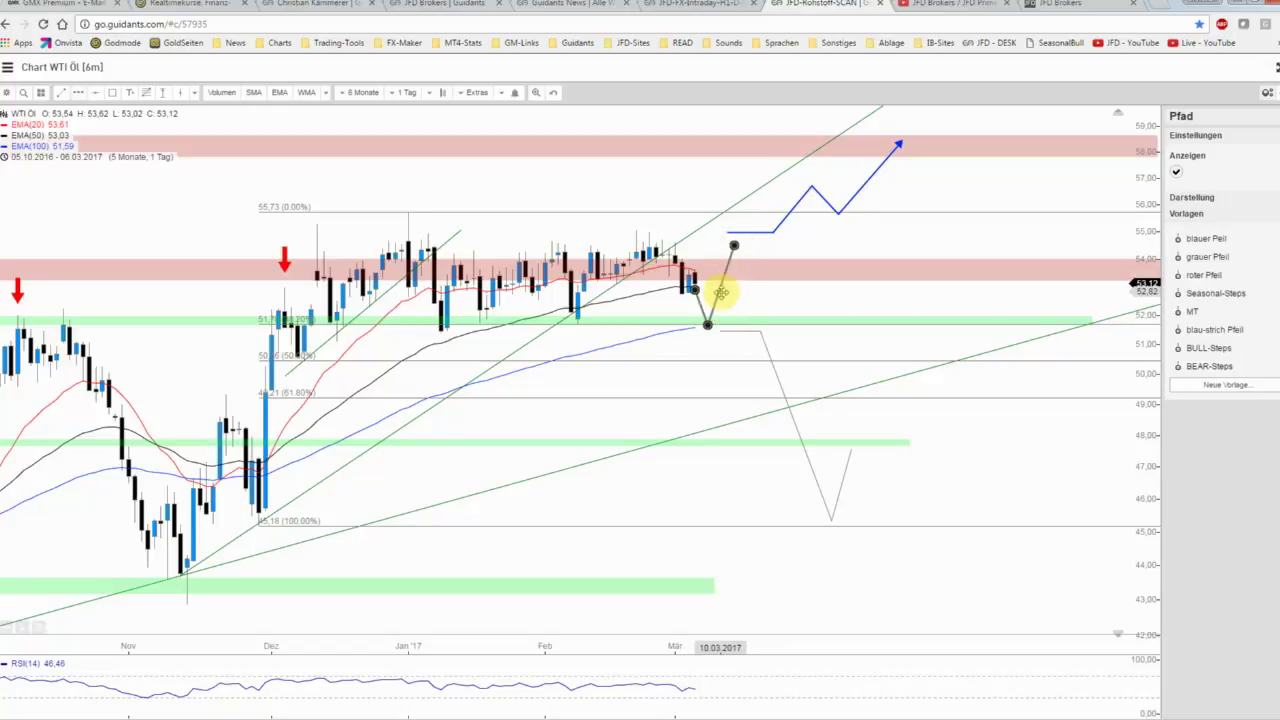
drag(723, 292, 705, 300)
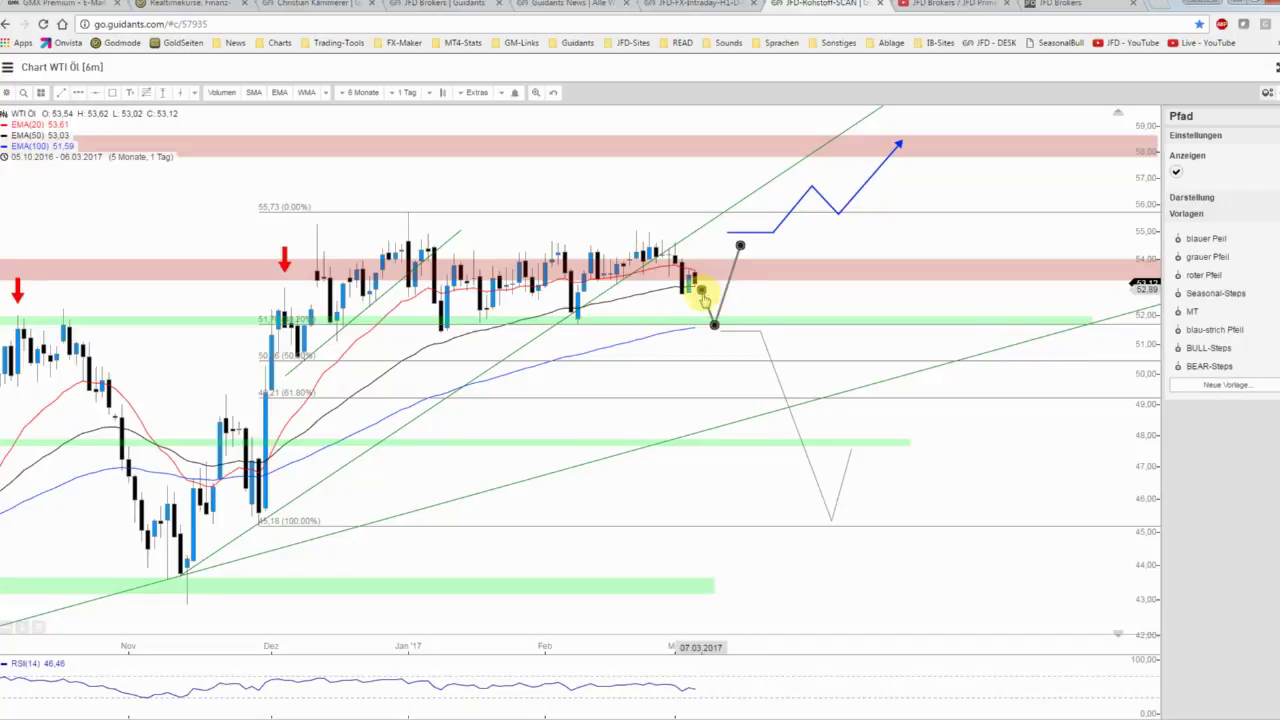
click(1214, 329)
click(886, 300)
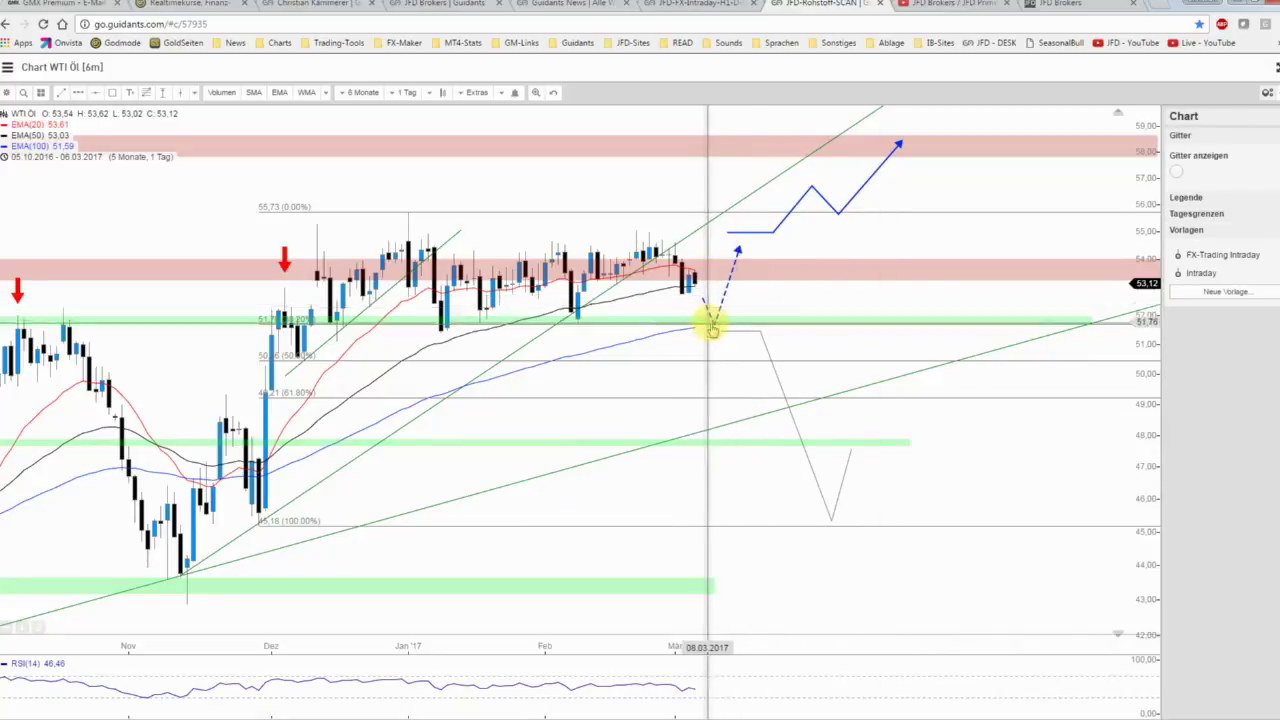
- Lower the gray bearish path slightly so it starts near 51.5, just below the green zone
click(764, 340)
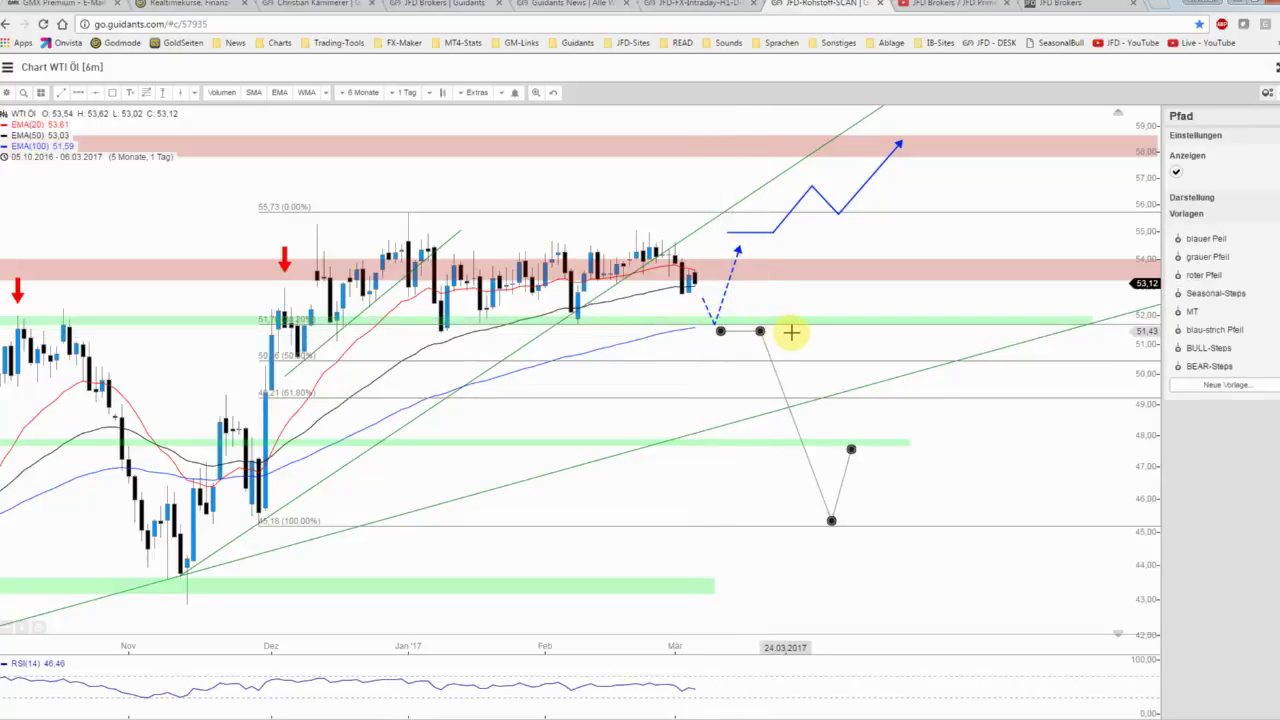
click(790, 331)
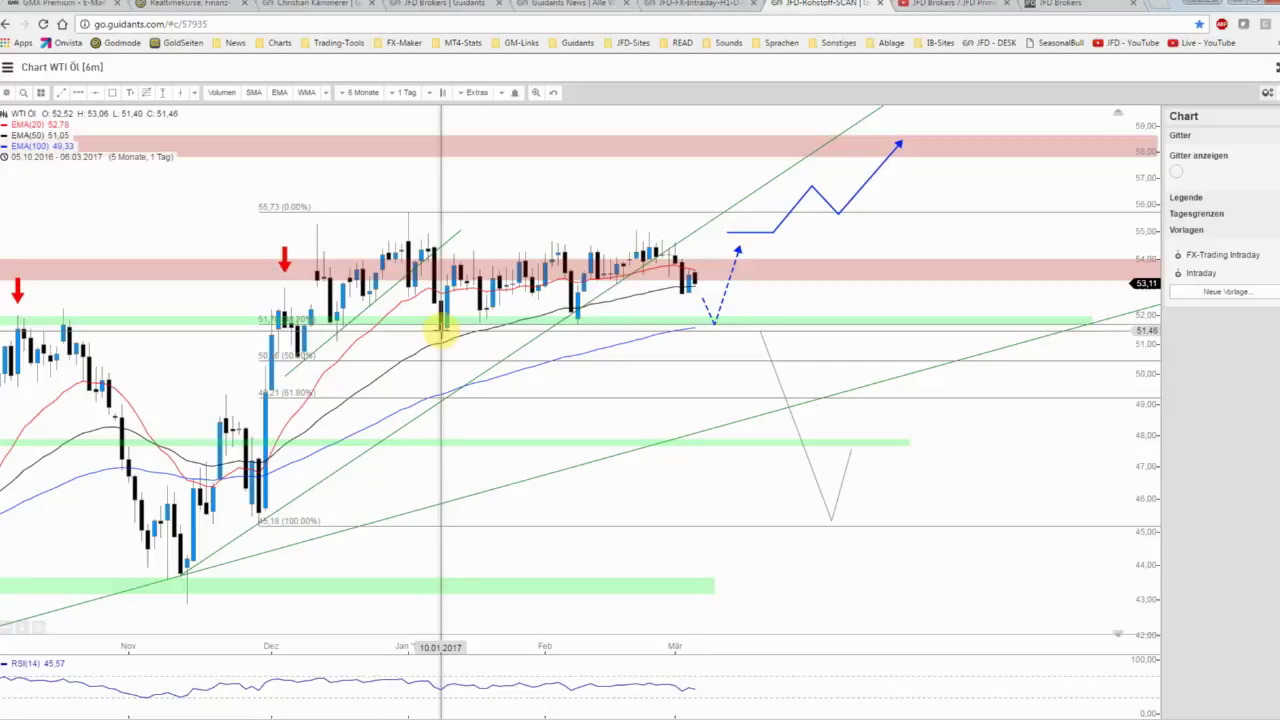
click(766, 350)
drag(766, 350, 768, 355)
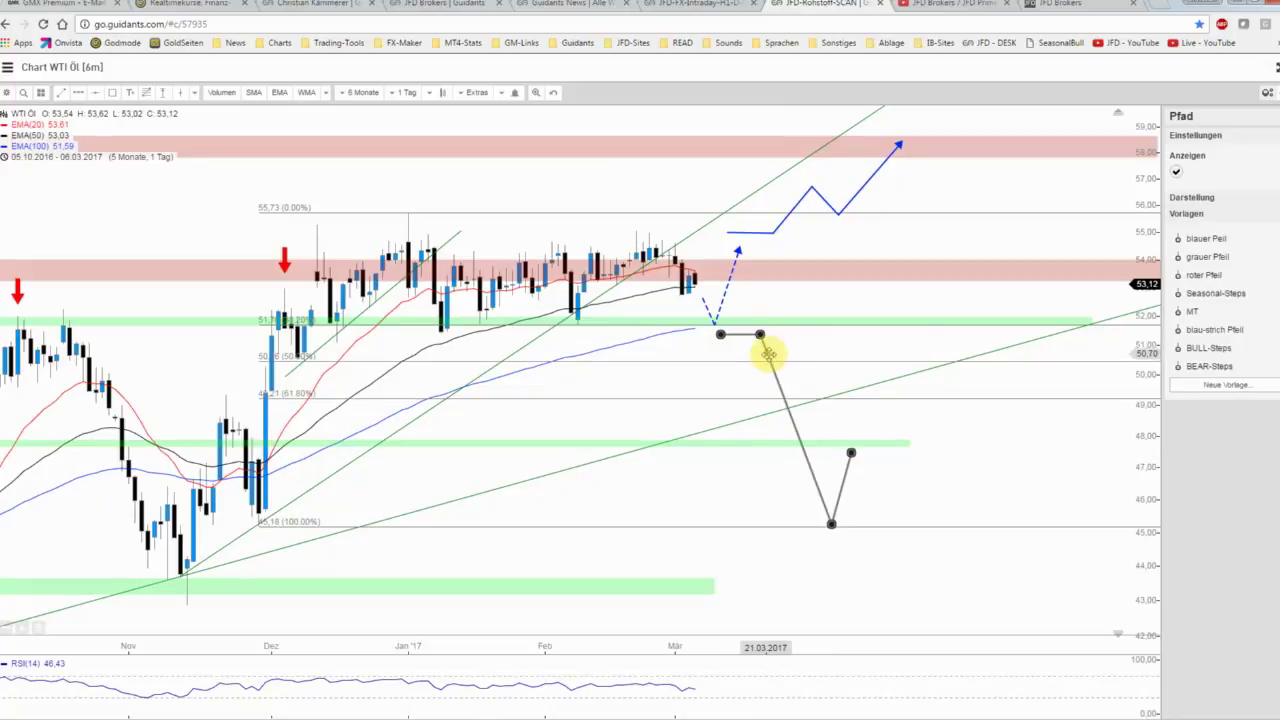
click(6, 93)
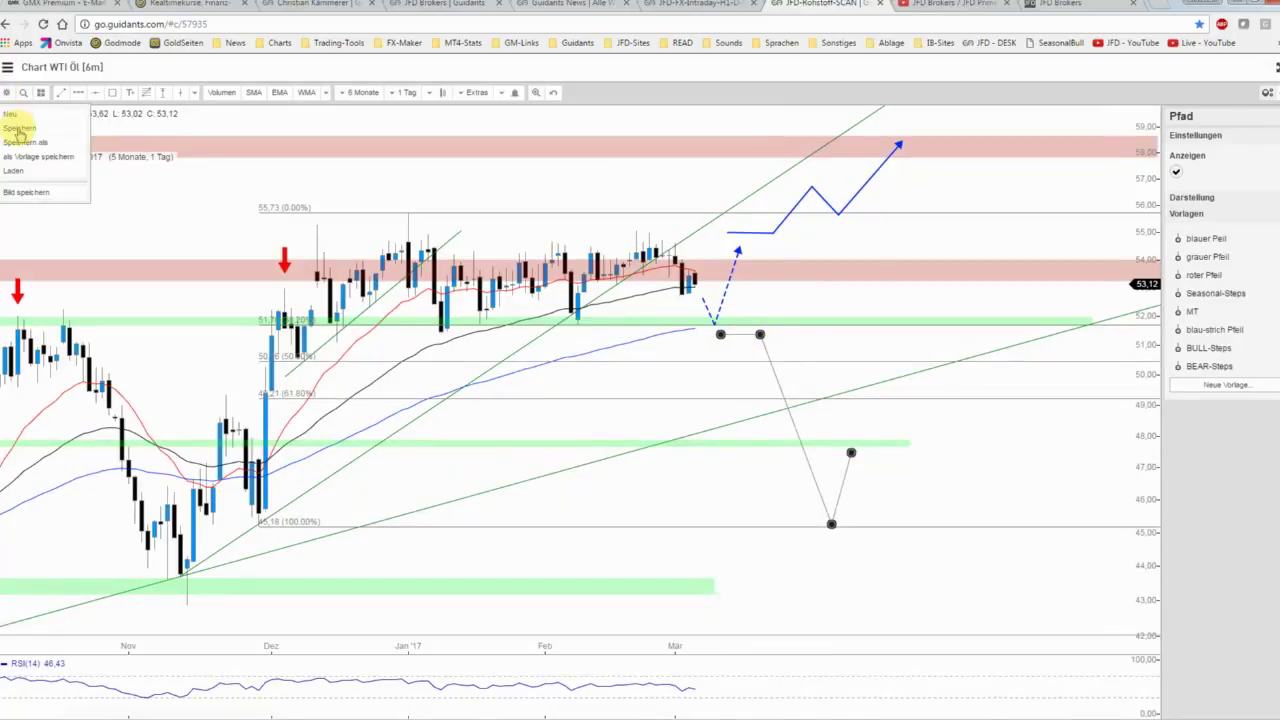
- Cancel the Chart speichern dialog without saving and activate the left WTI Öl [1m] chart
click(12, 128)
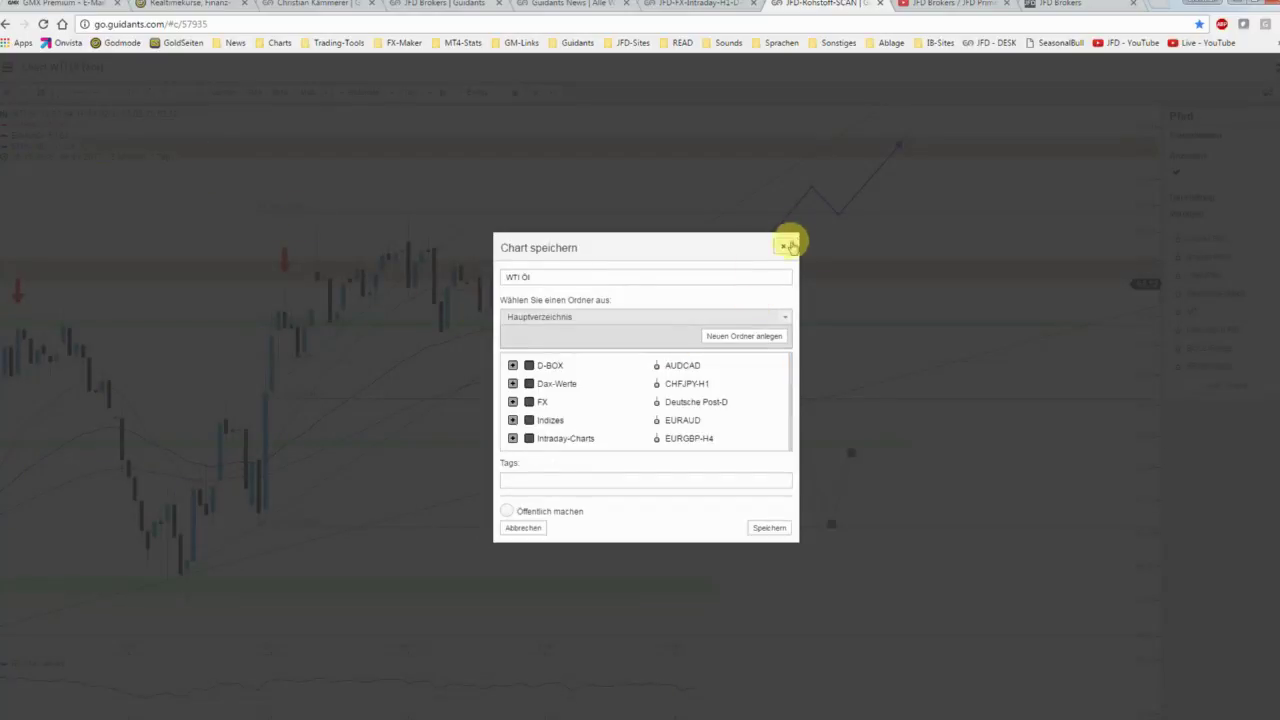
click(786, 245)
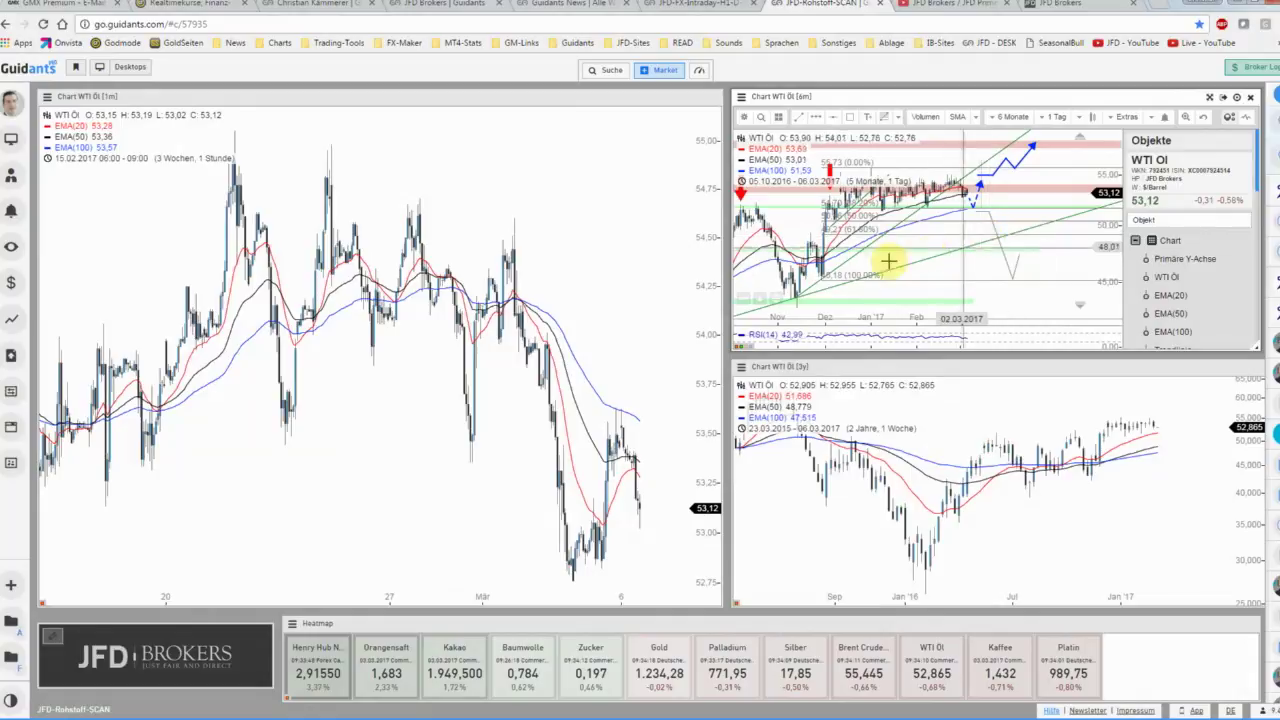
click(576, 291)
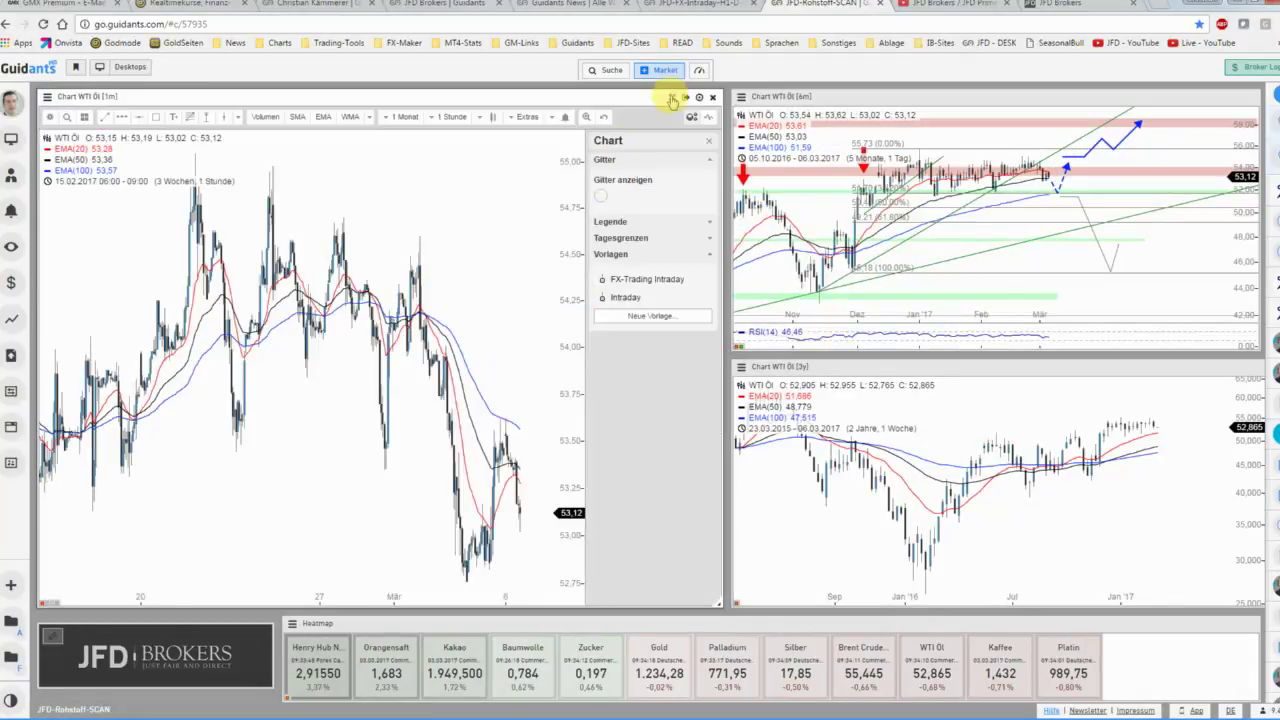
- Maximize the WTI Öl [1m] chart, zoom out, and draw a thin rectangle at 53,50 reaching the price axis
click(673, 98)
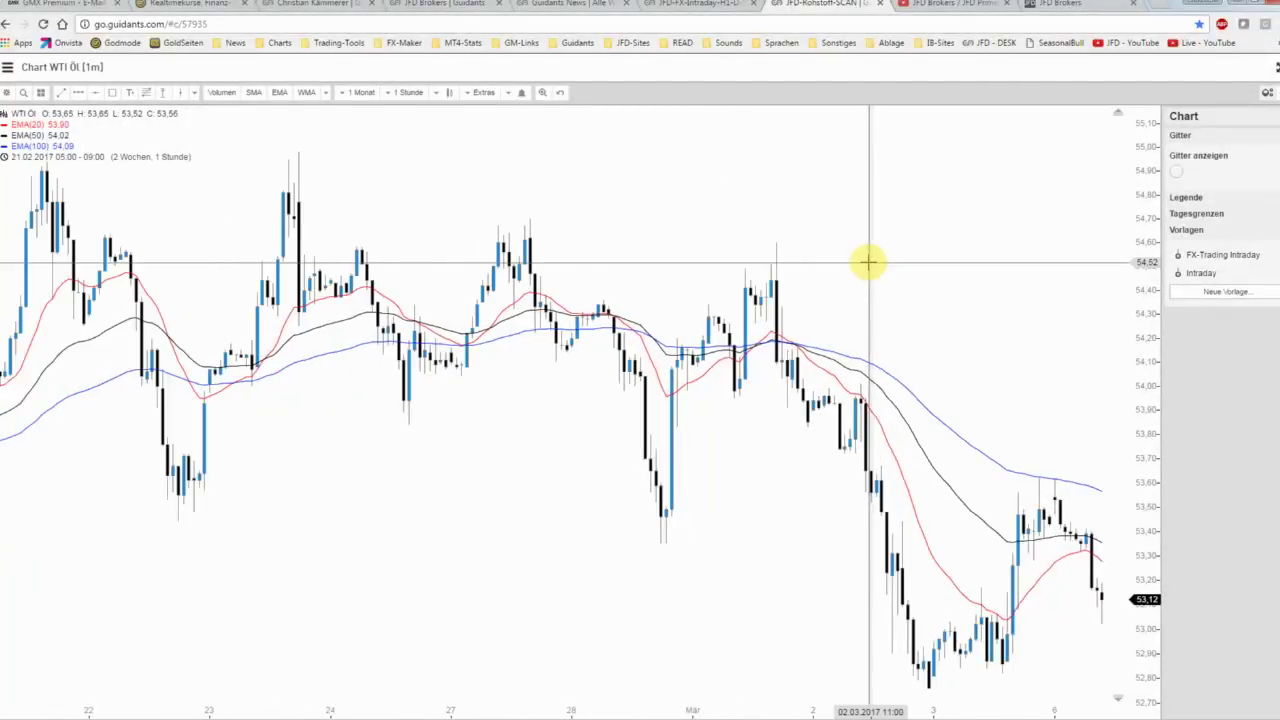
scroll(868, 262, down, 3)
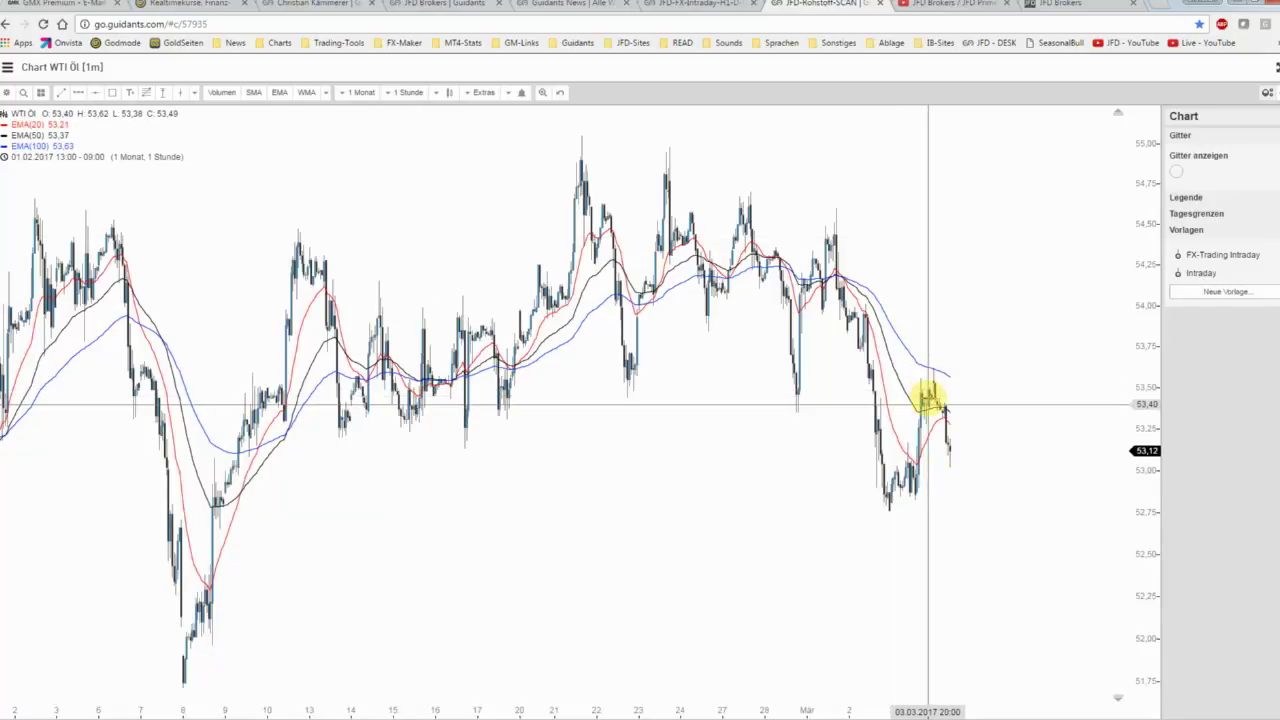
click(112, 92)
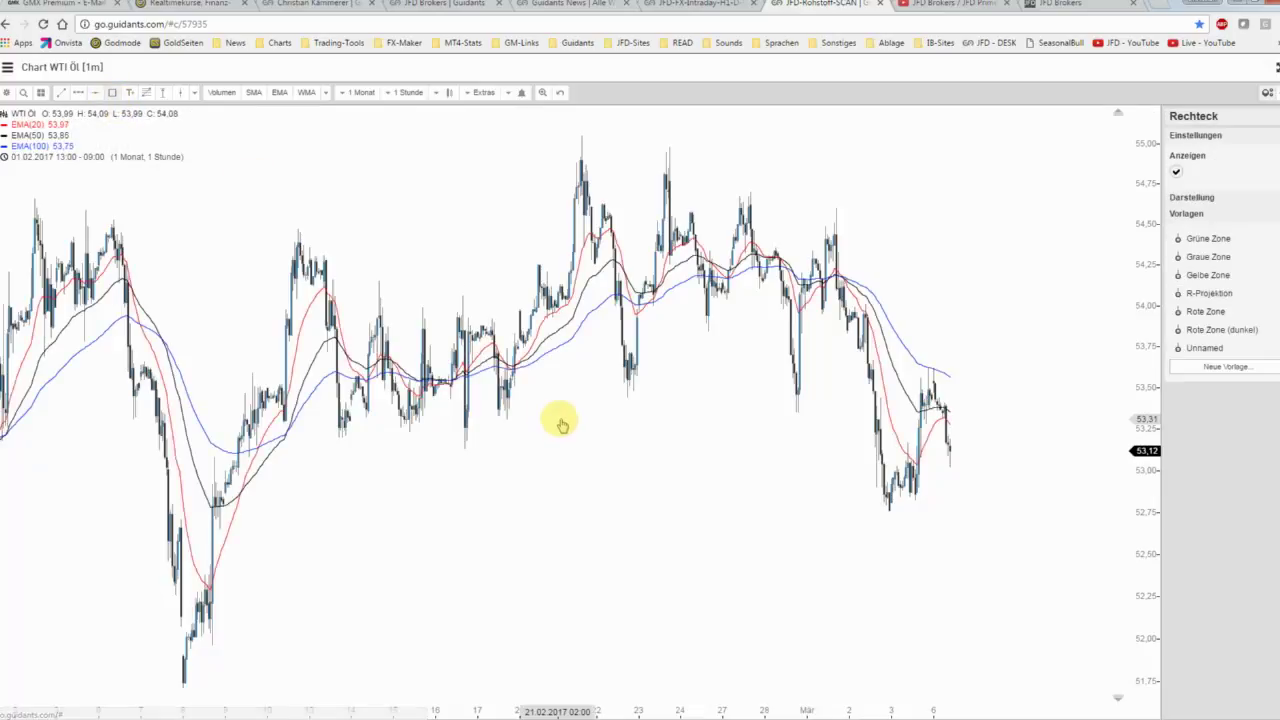
drag(557, 392, 475, 381)
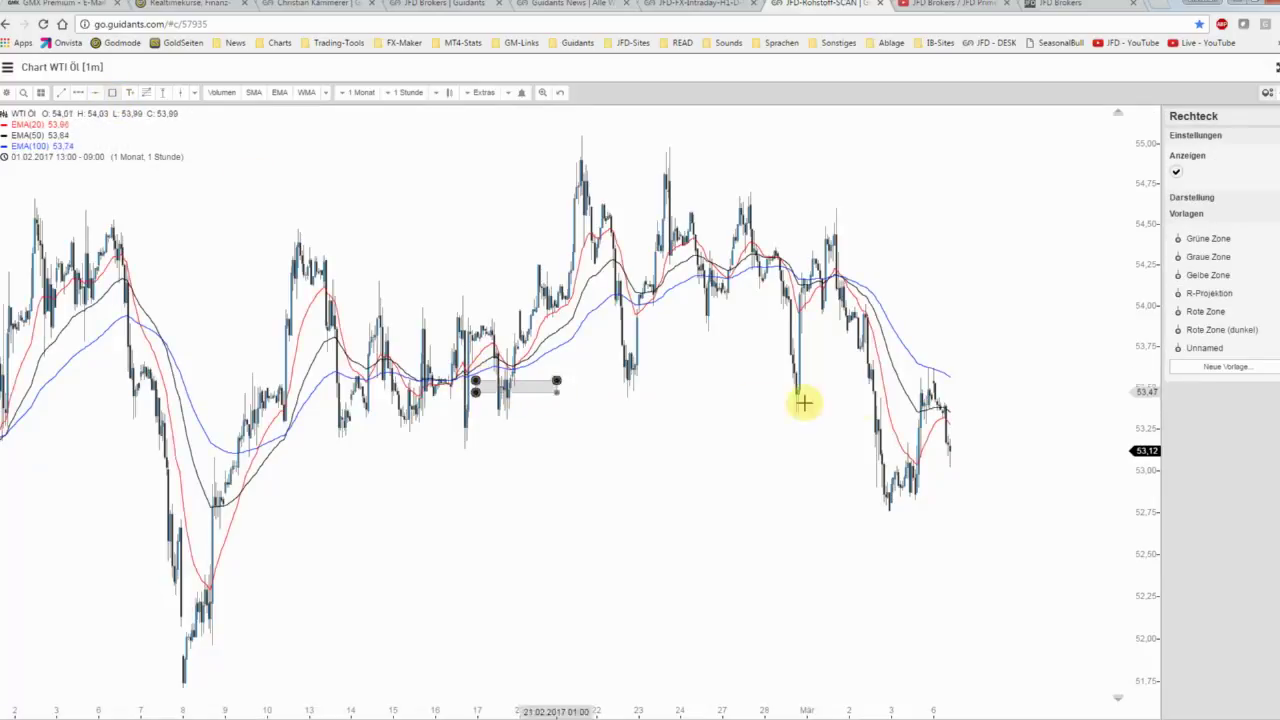
drag(803, 402, 1126, 396)
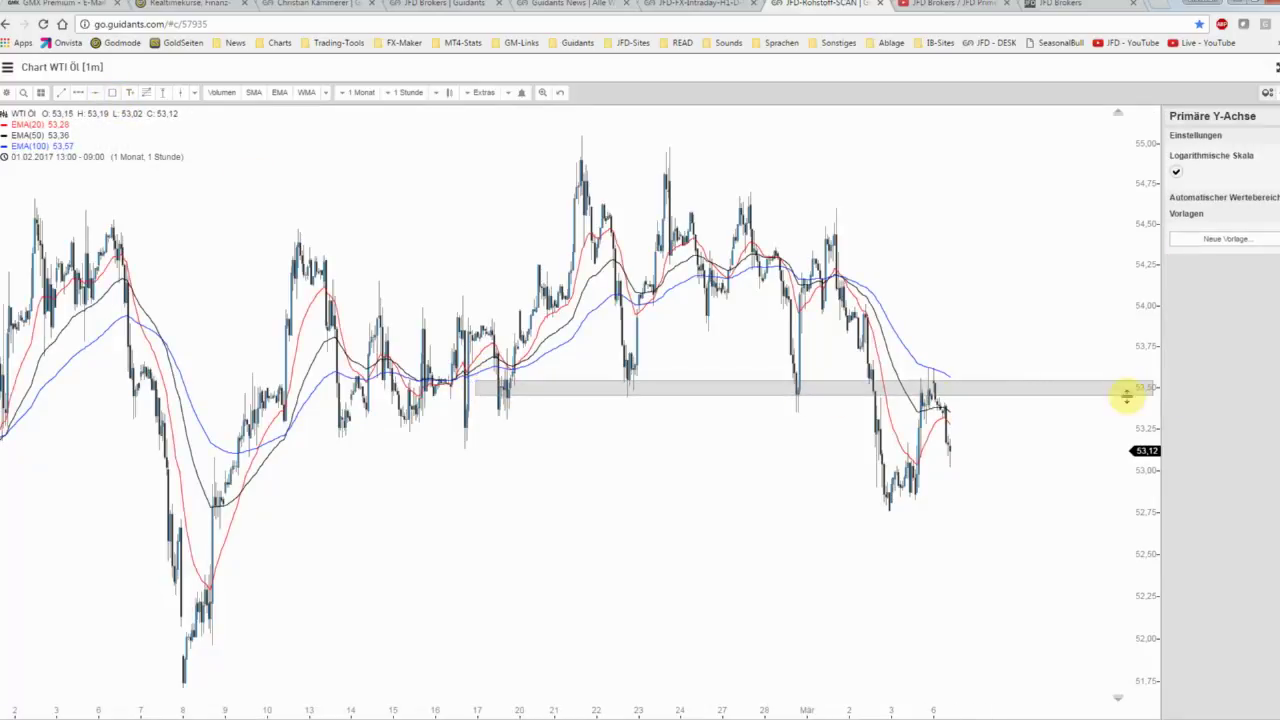
- Apply the 'Rote Zone' template to the new rectangle and pan toward the latest candles
click(1095, 386)
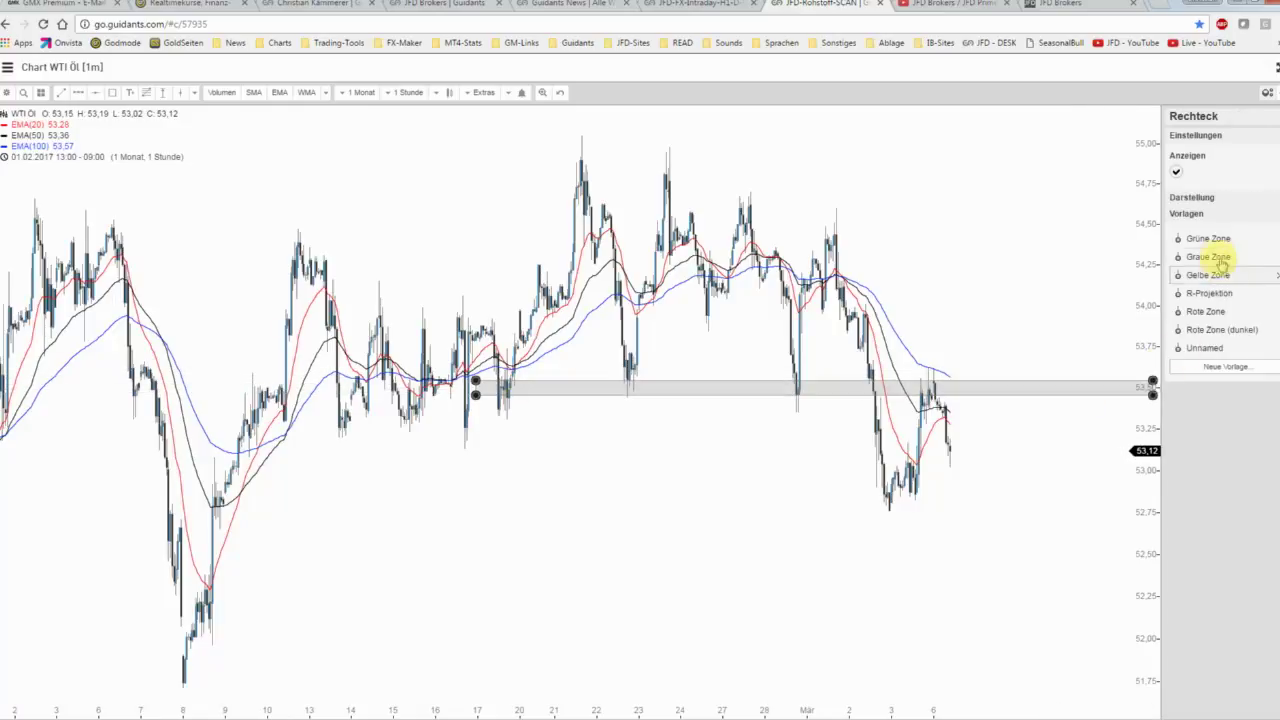
click(1207, 312)
click(1043, 326)
scroll(1043, 326, up, 2)
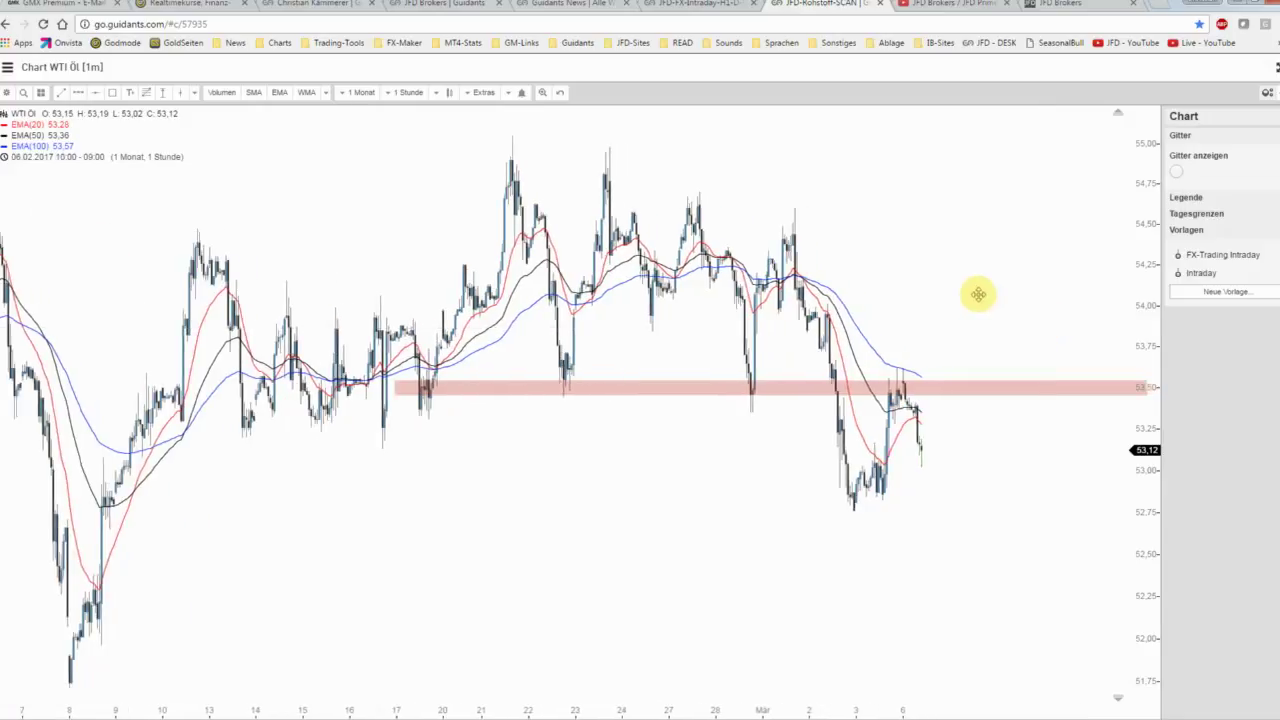
drag(978, 294, 876, 294)
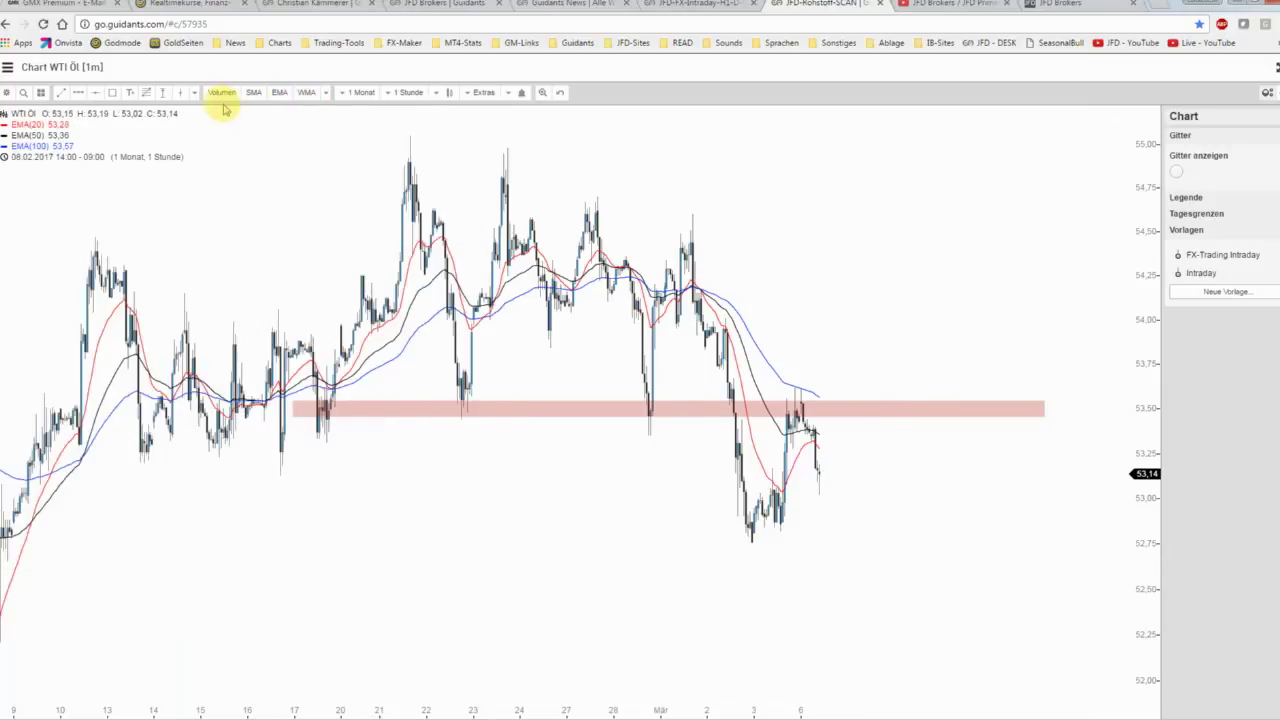
- Add the PP pivot point indicator from Sonstige and compress the price scale to show R1–R3 and S1–S3
click(325, 92)
mouse_move(347, 146)
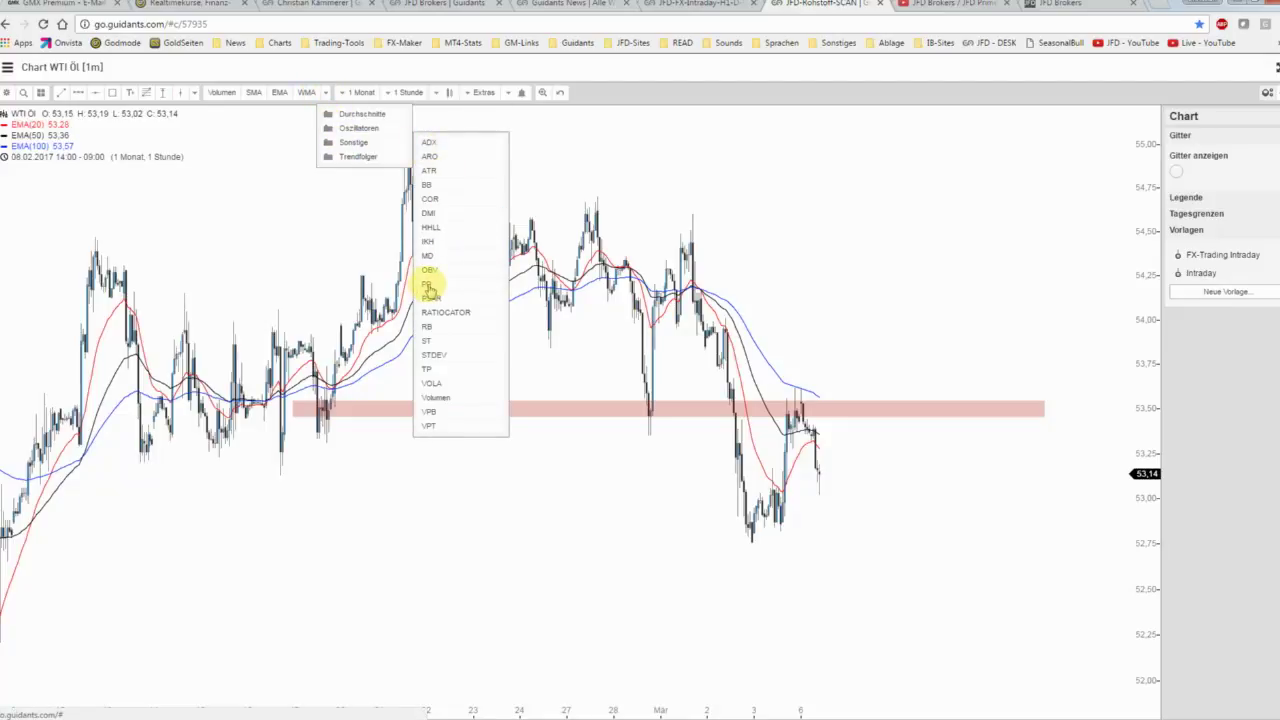
click(429, 290)
scroll(1011, 446, up, 3)
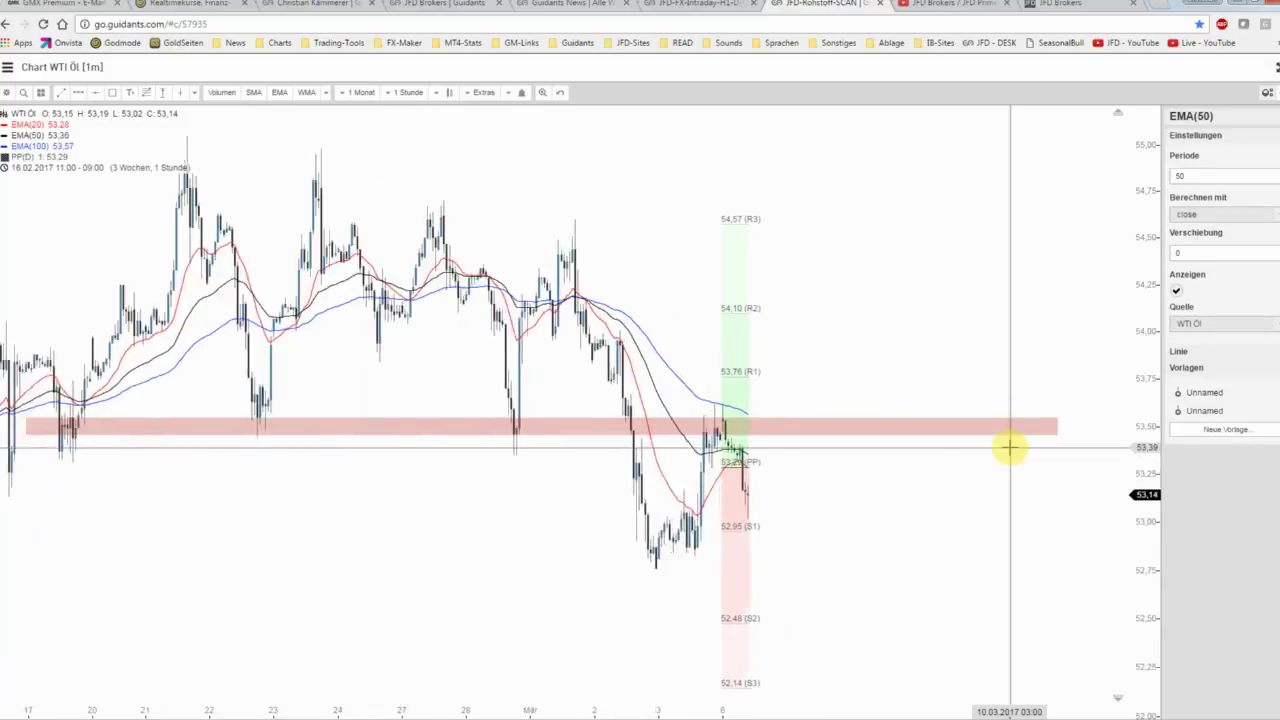
drag(795, 484, 830, 420)
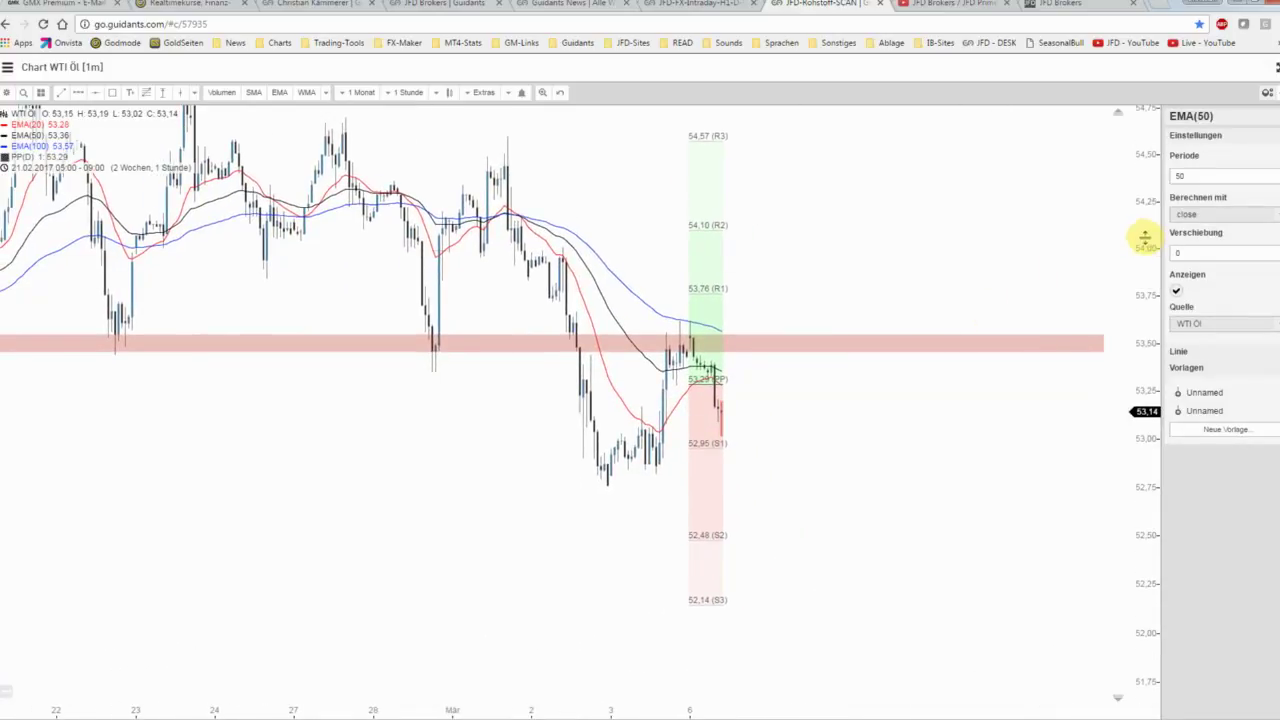
drag(1150, 270, 1144, 283)
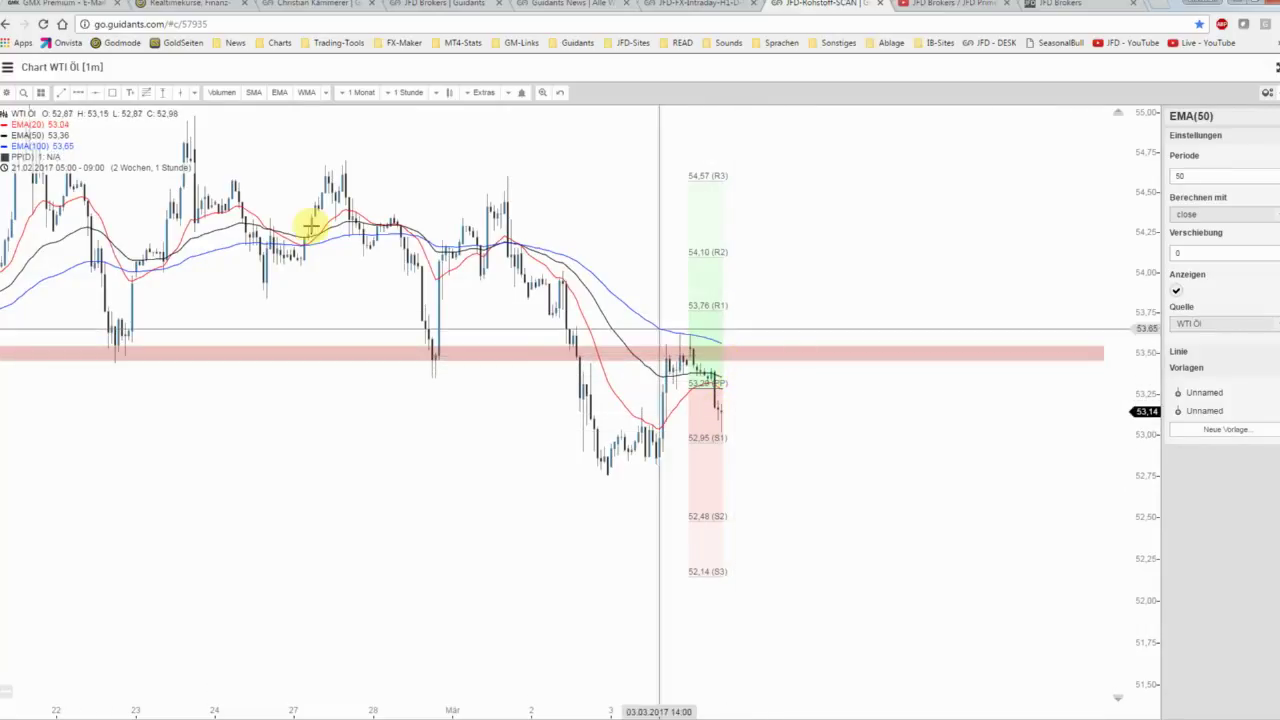
click(78, 92)
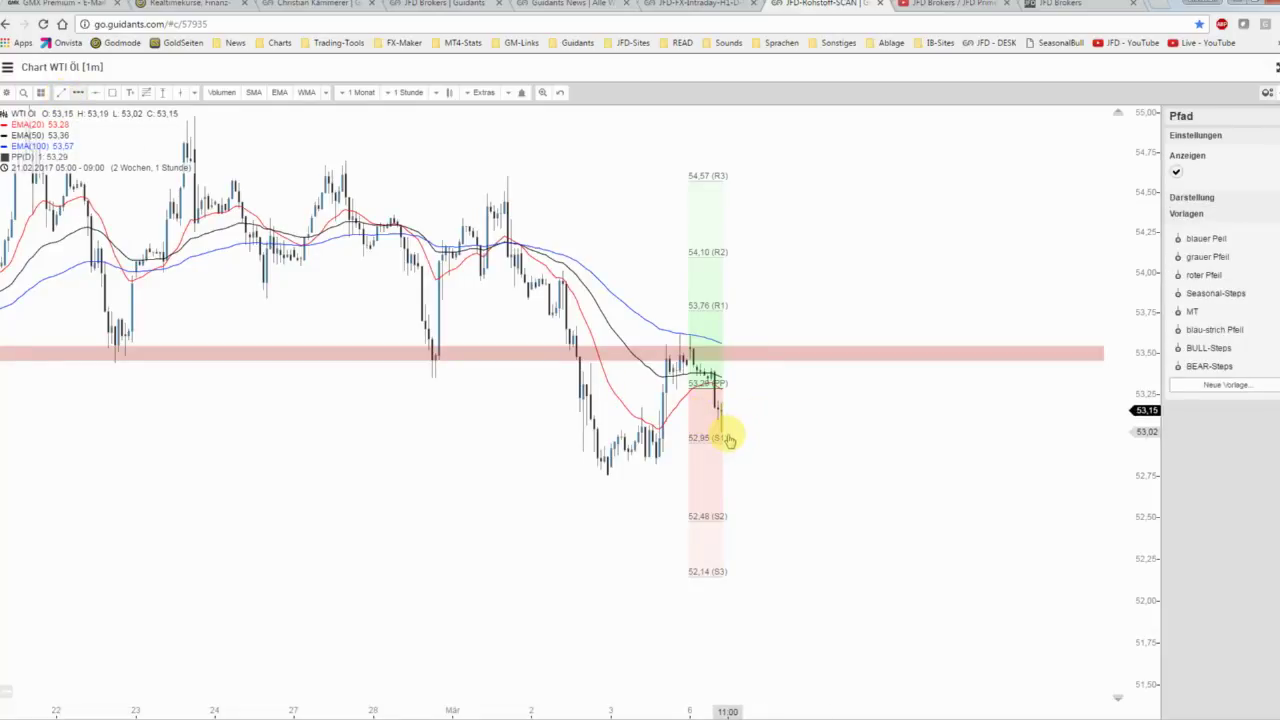
- Draw a path from the latest candle near 53,00 dipping to 52,30, plus a grey upward projection path
click(724, 435)
click(741, 433)
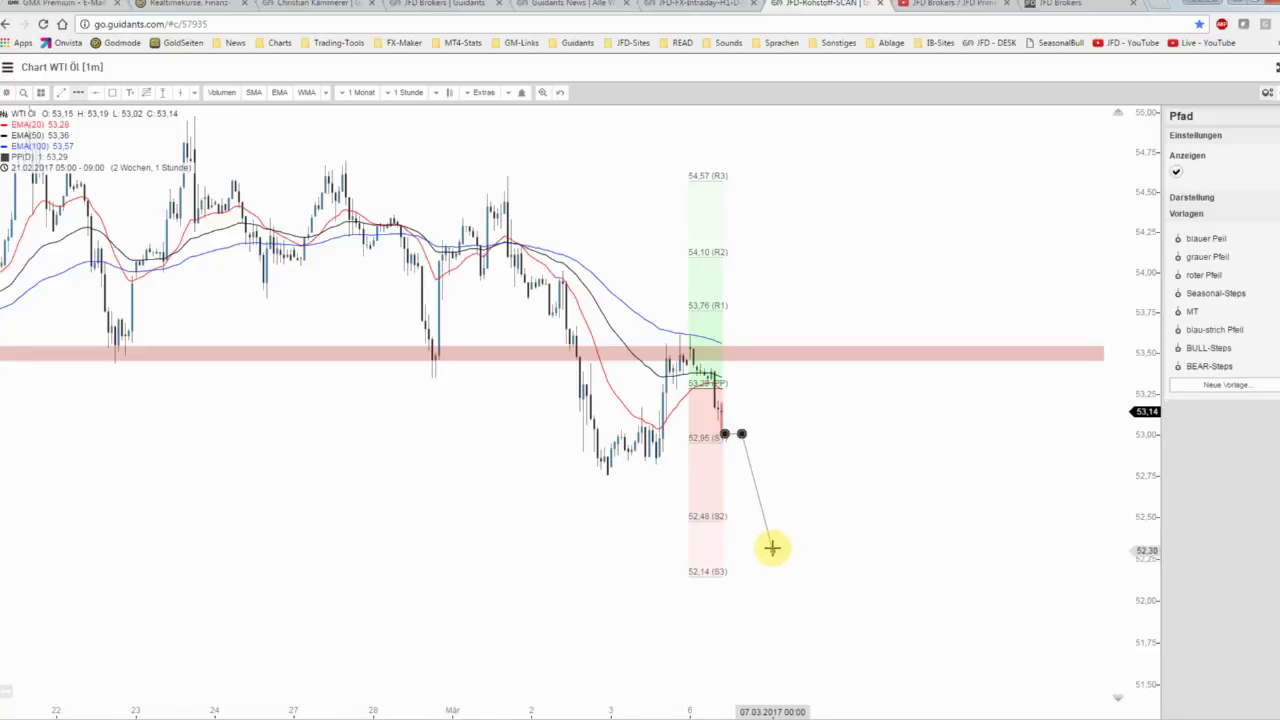
click(771, 546)
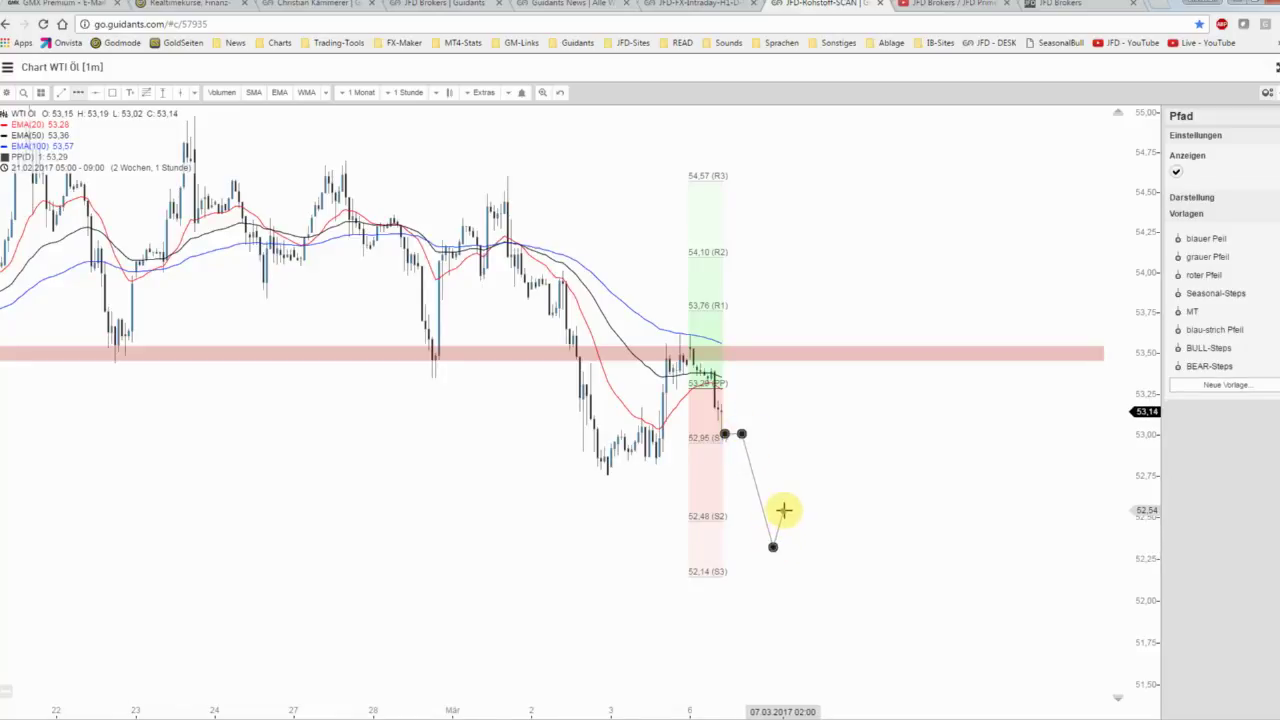
double_click(787, 505)
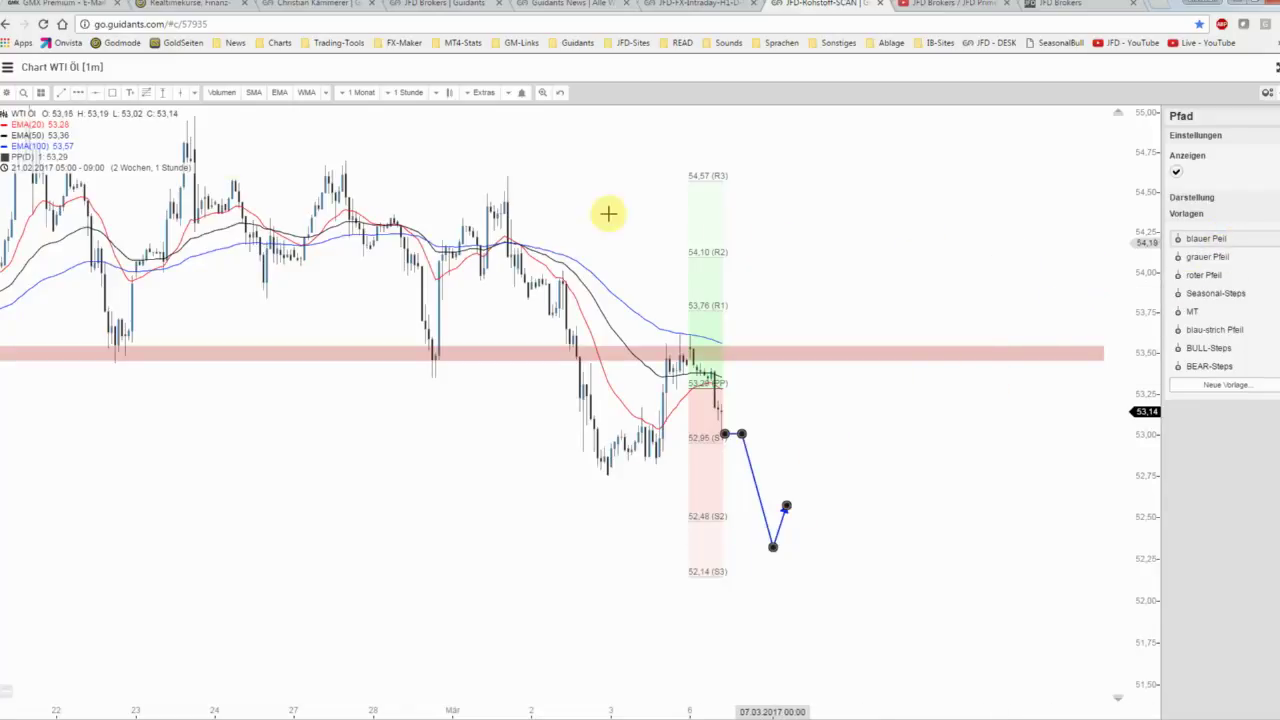
click(79, 97)
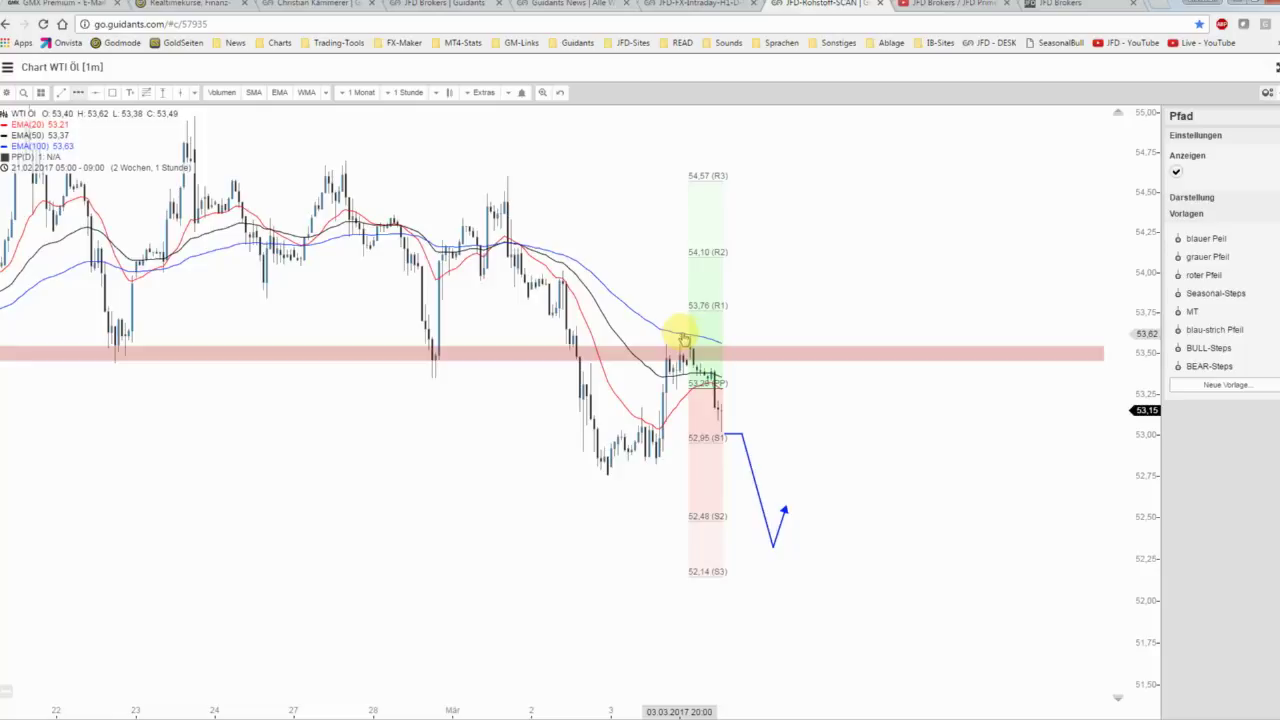
click(779, 332)
double_click(831, 196)
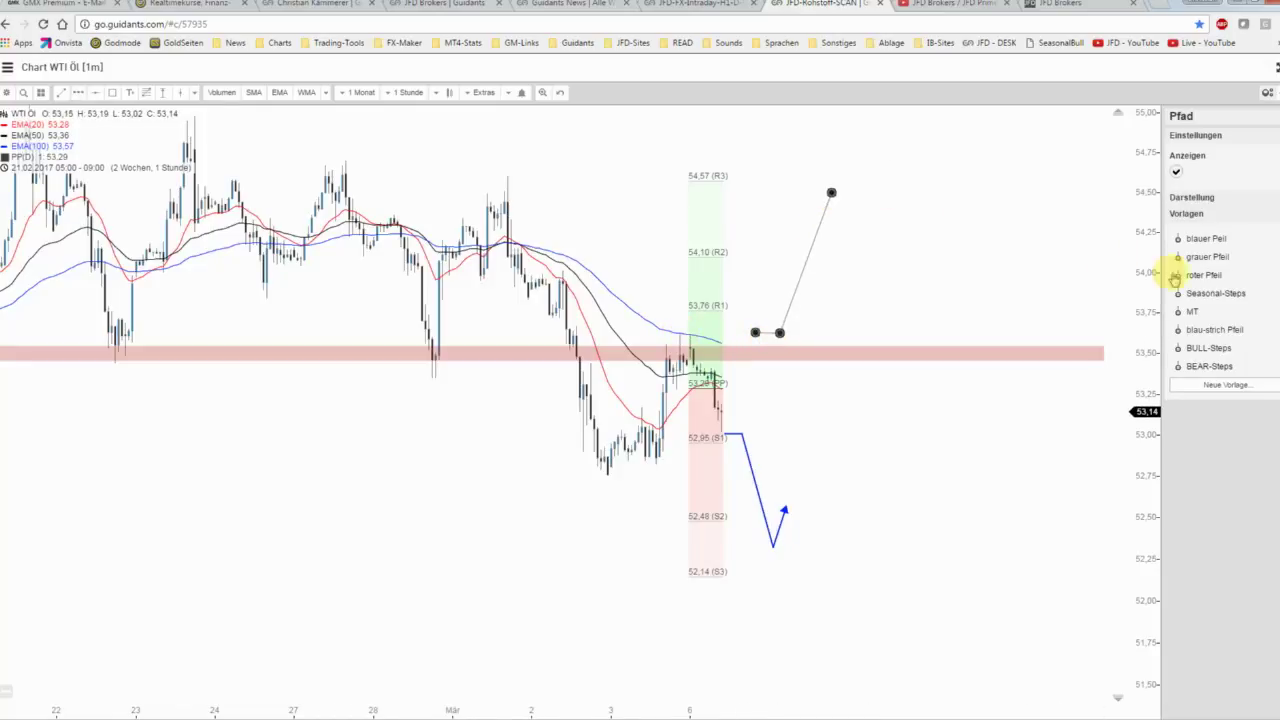
click(956, 248)
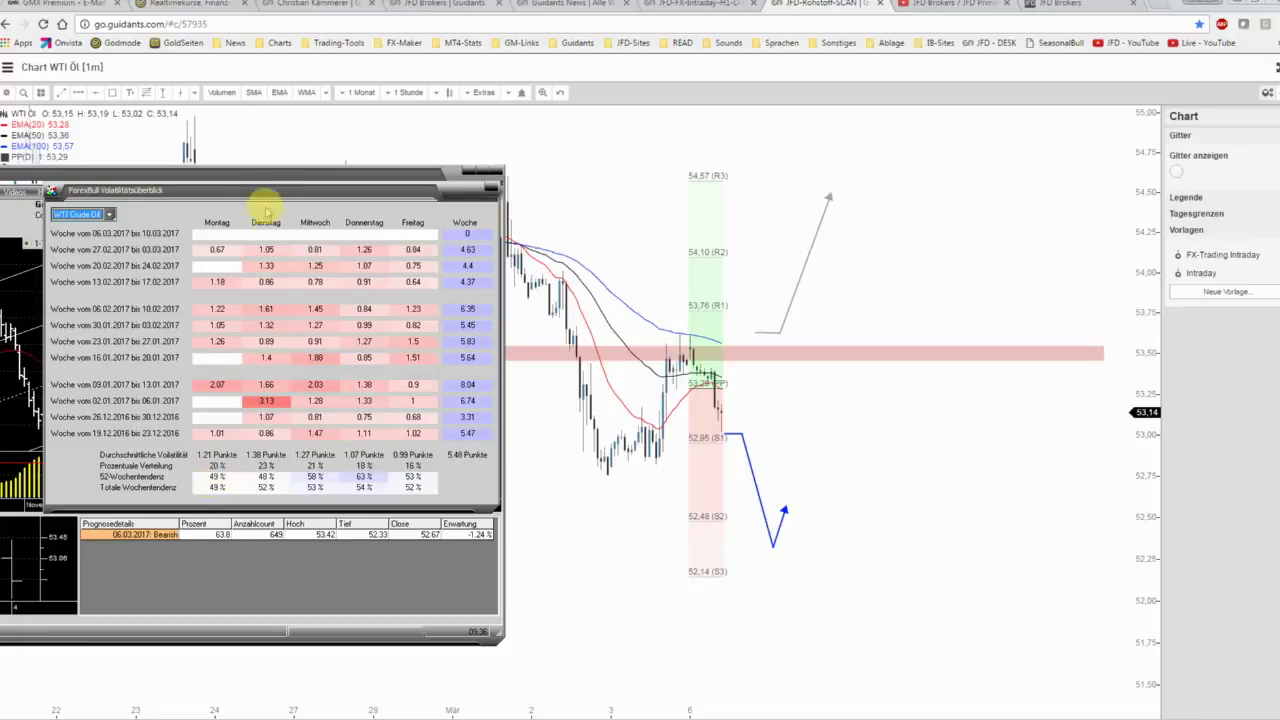
- Close the volatility overview window, cancel saving the oil chart, and switch to the FX-Intraday tab
key(alt+Tab)
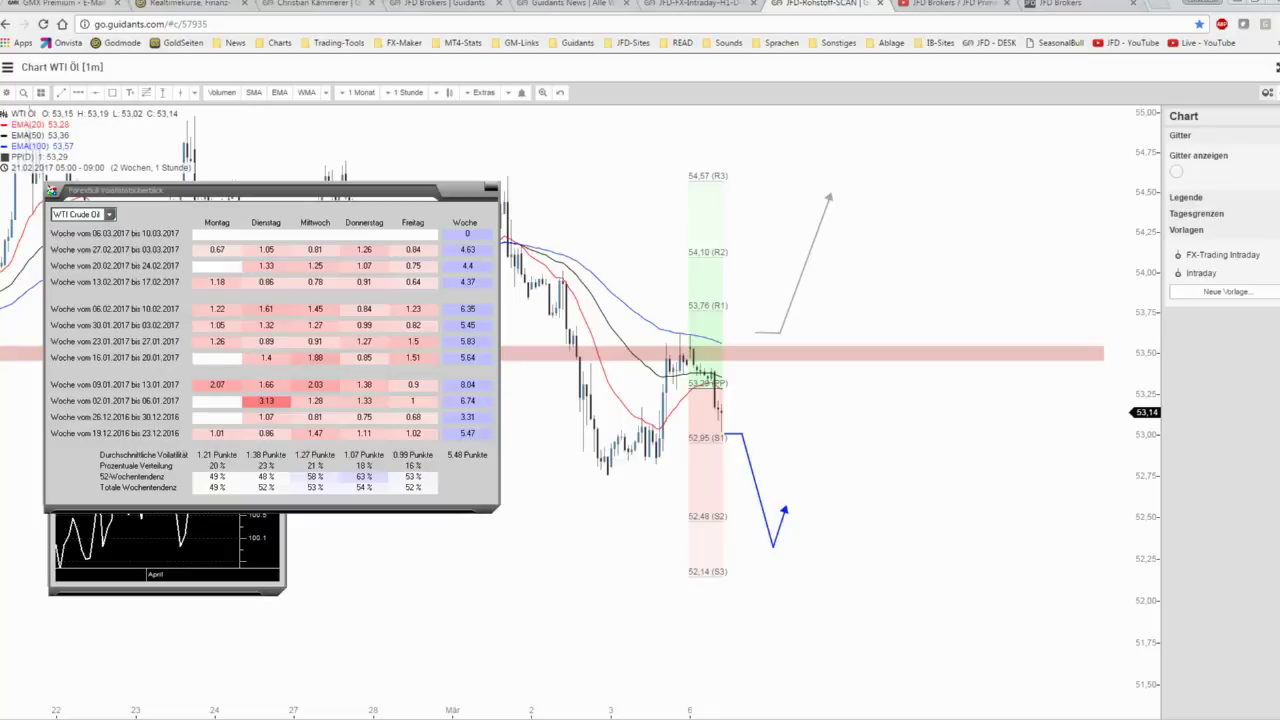
click(264, 181)
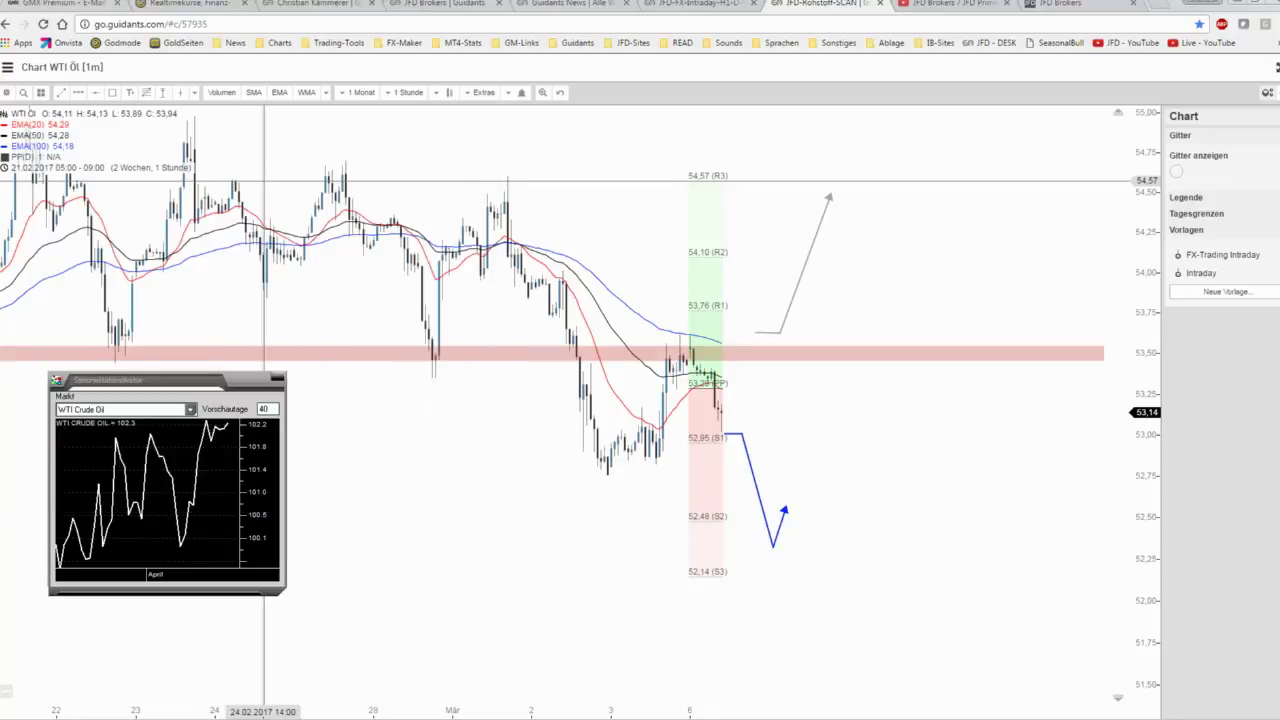
click(7, 93)
click(13, 126)
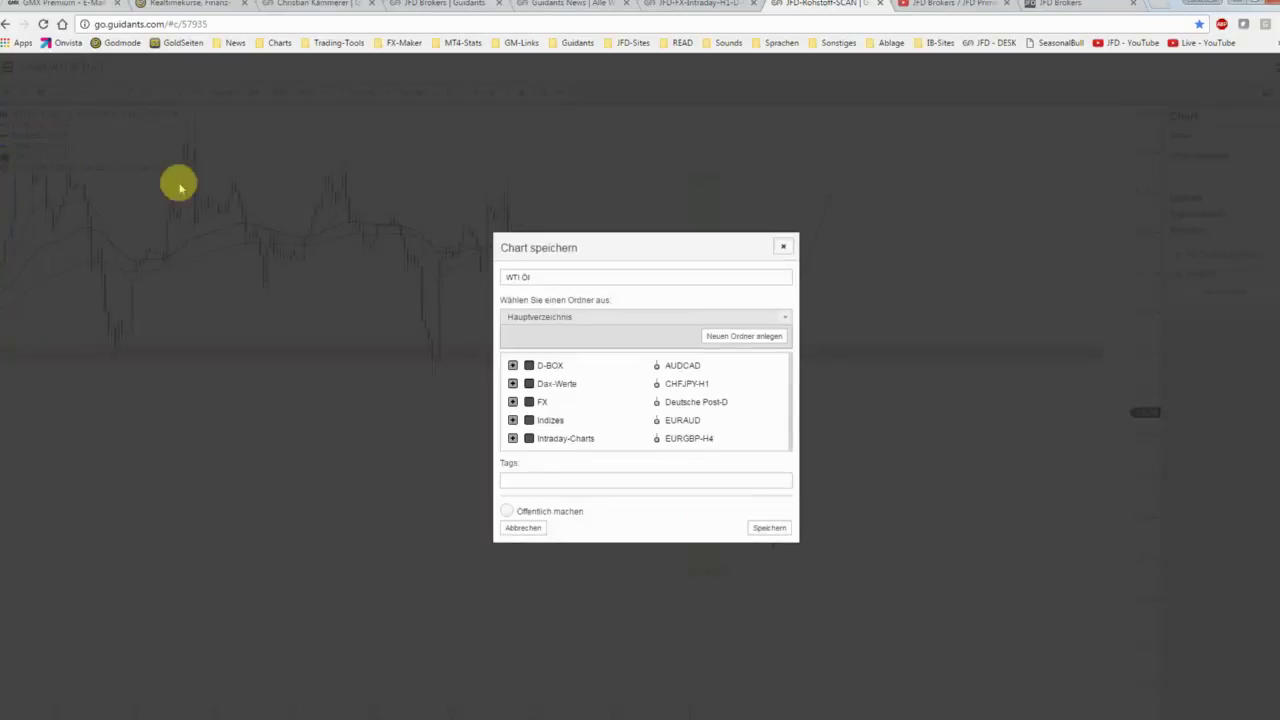
click(783, 249)
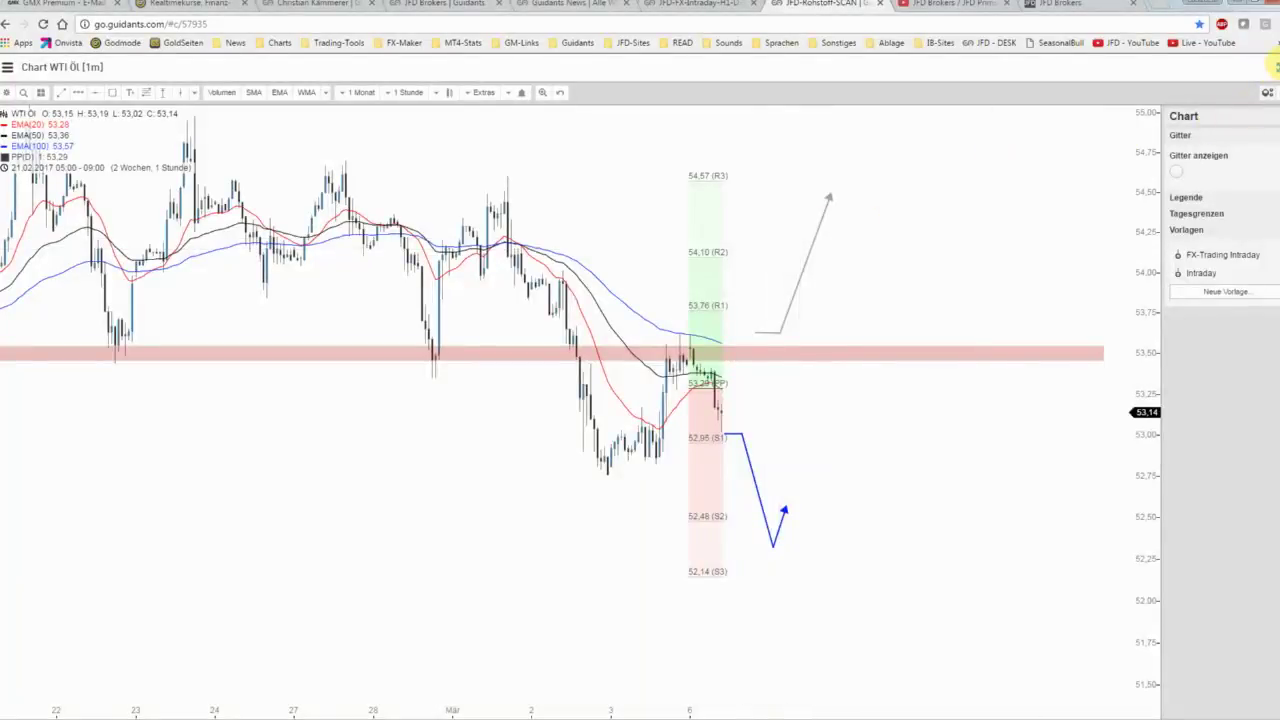
click(1245, 70)
key(ctrl+shift+Tab)
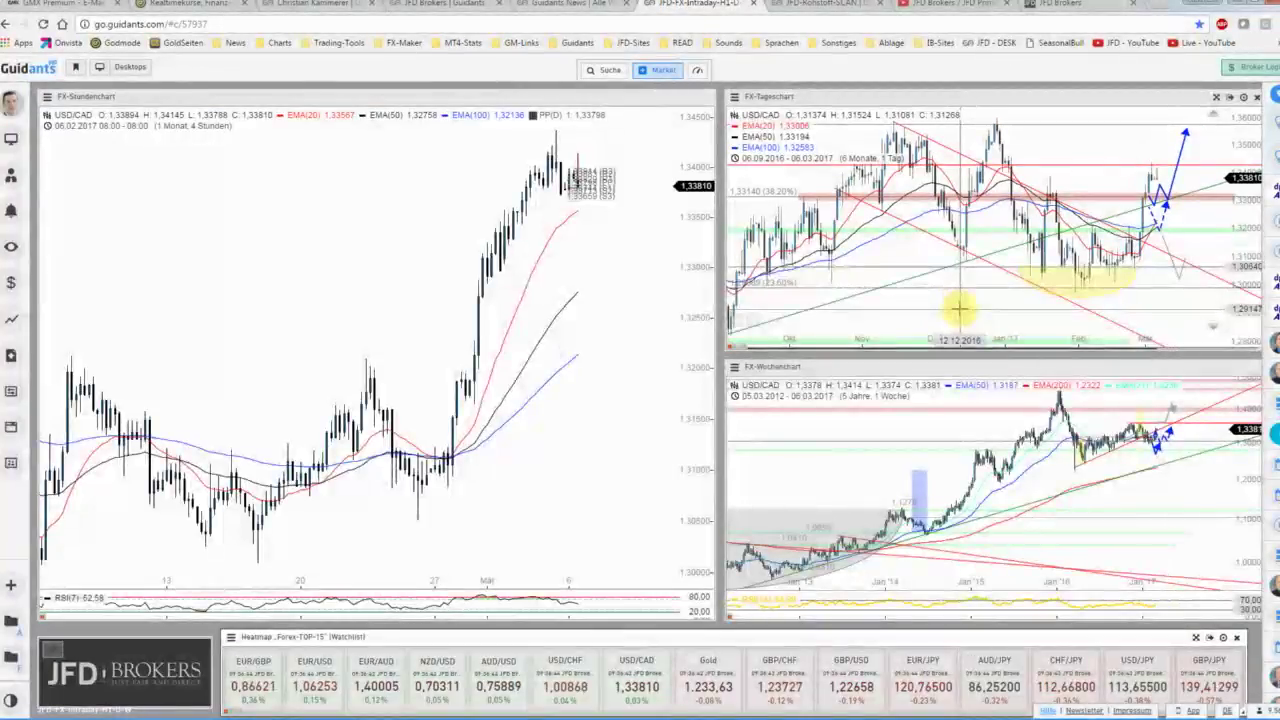
- Show the USD/CAD daily chart full screen and move the blue path up-right toward about 1.362
click(1236, 116)
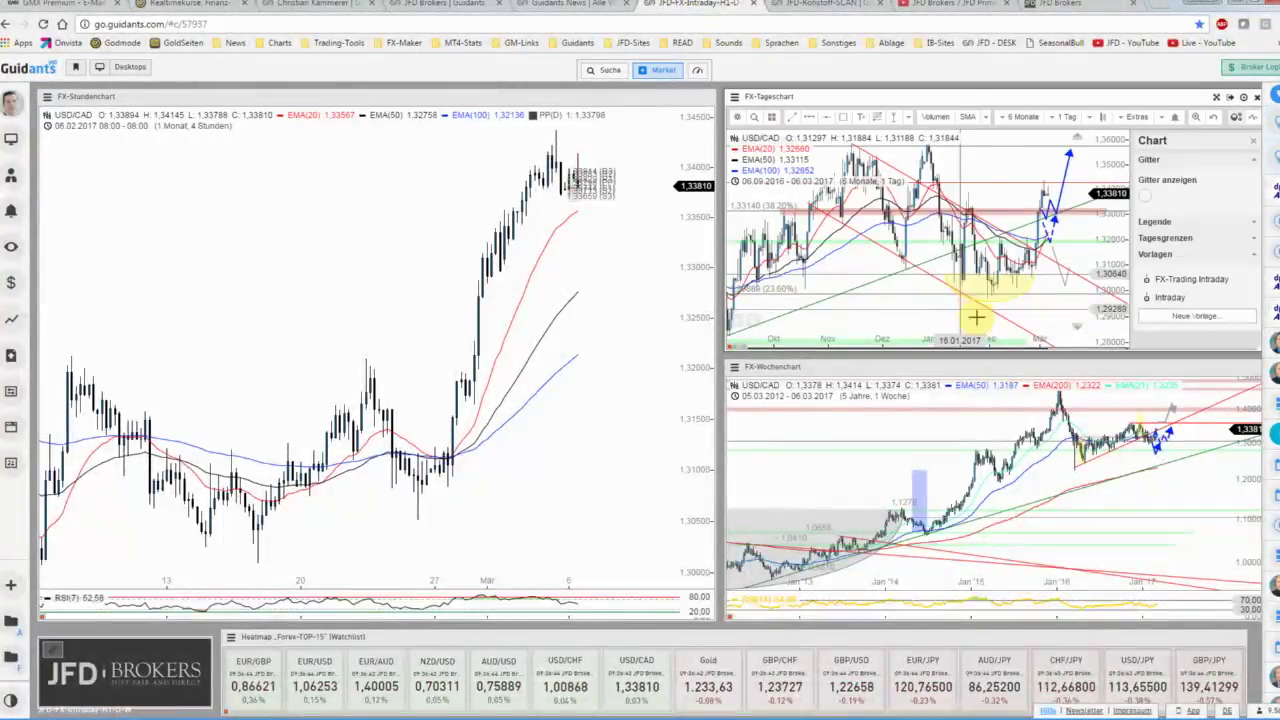
click(1218, 99)
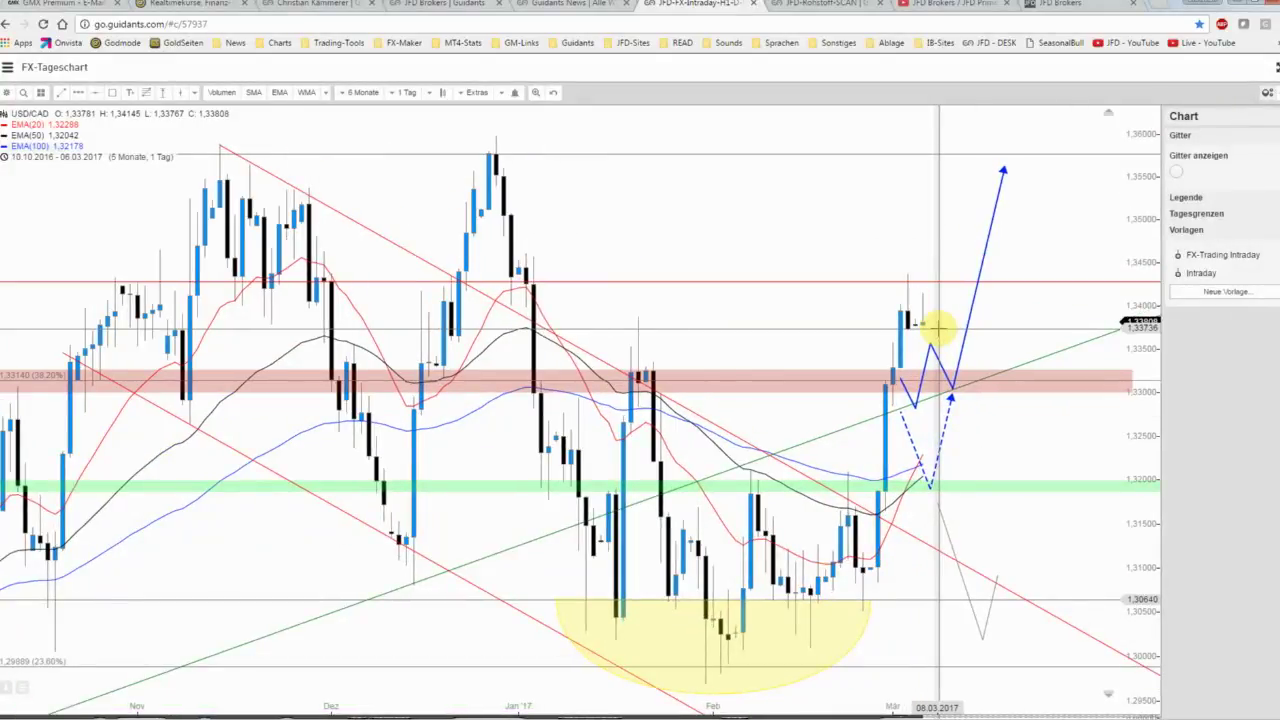
scroll(937, 326, up, 2)
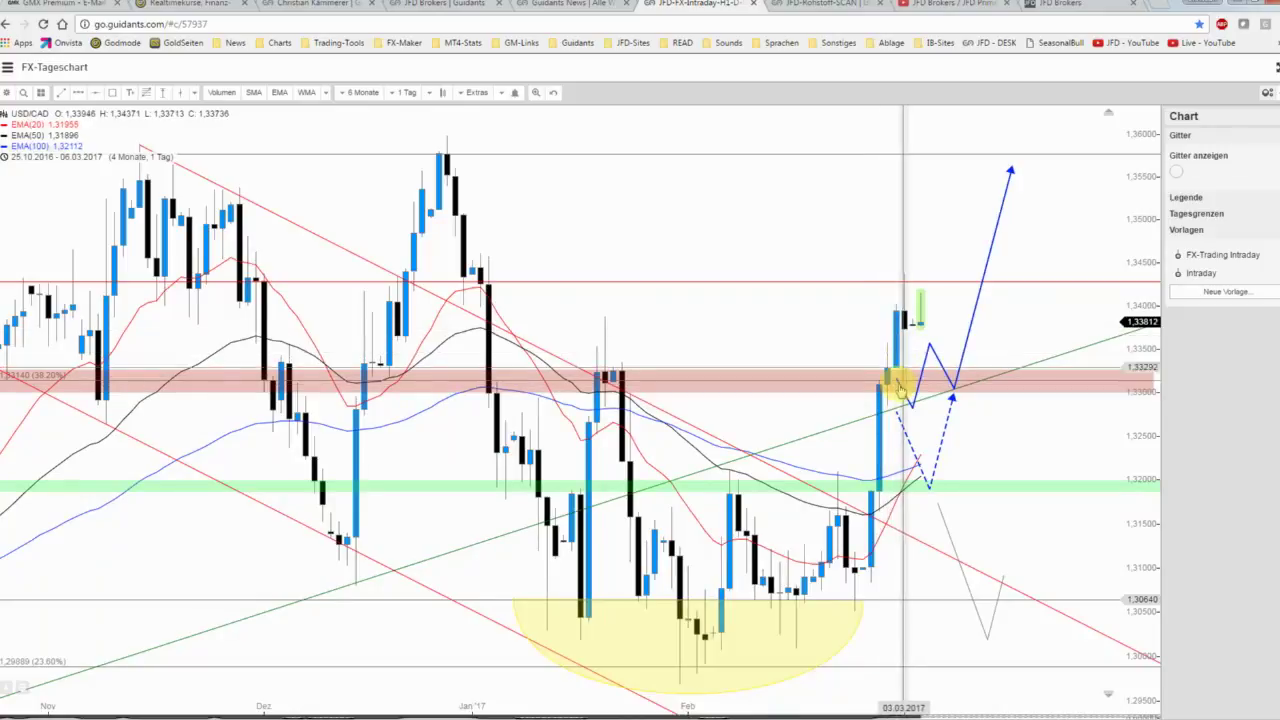
scroll(996, 273, down, 1)
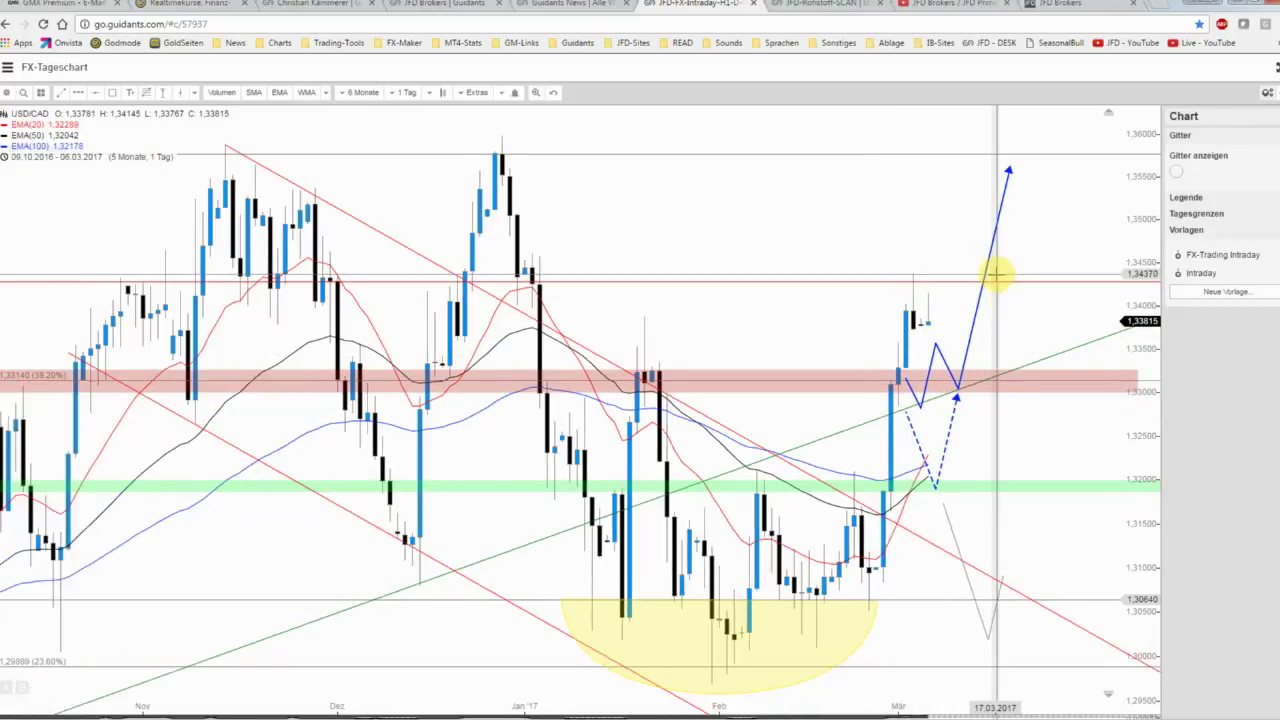
drag(973, 329, 1001, 274)
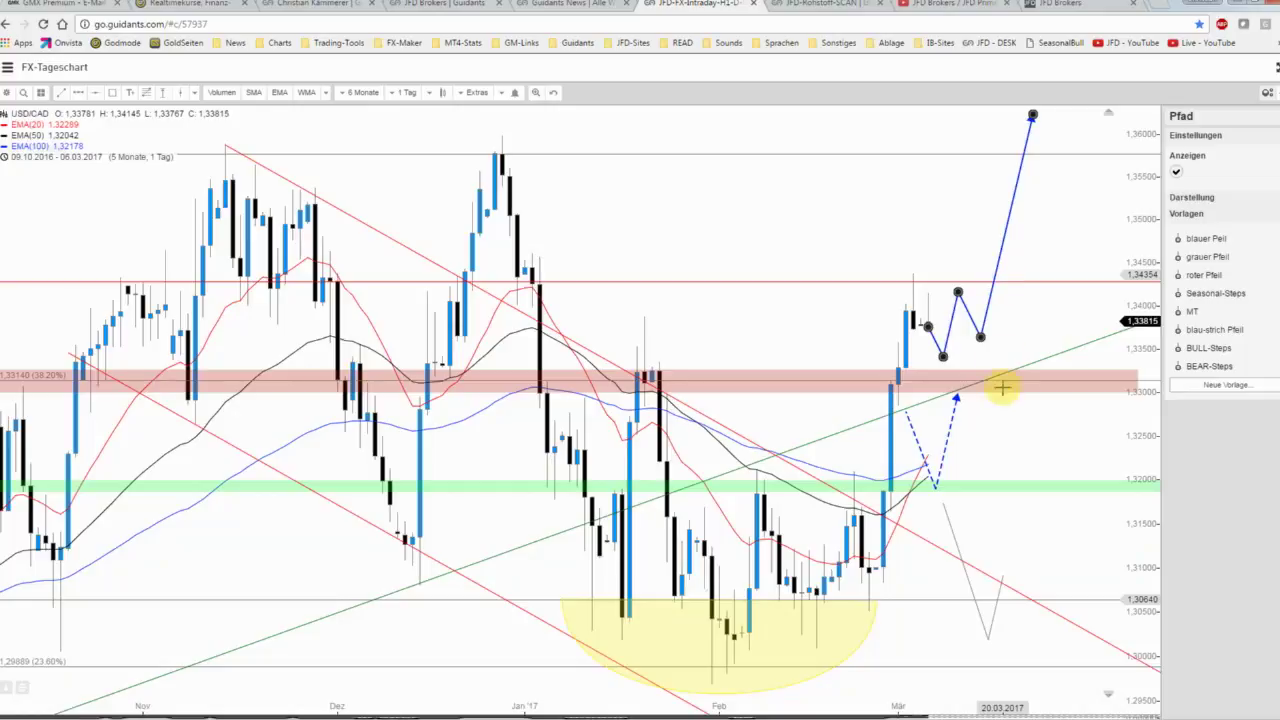
- Compress the USD/CAD price scale, nudge the blue path slightly, and switch to the JFD-Rohstoff-SCAN tab
click(978, 420)
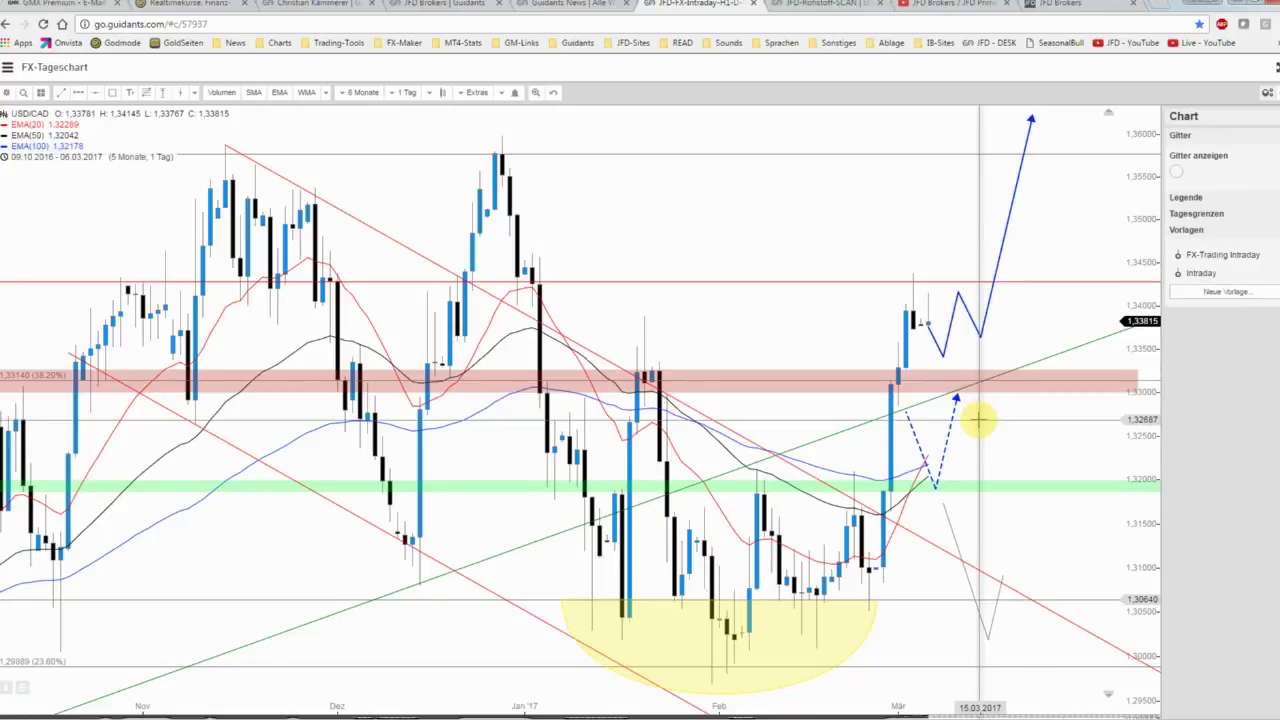
drag(1134, 189, 1128, 237)
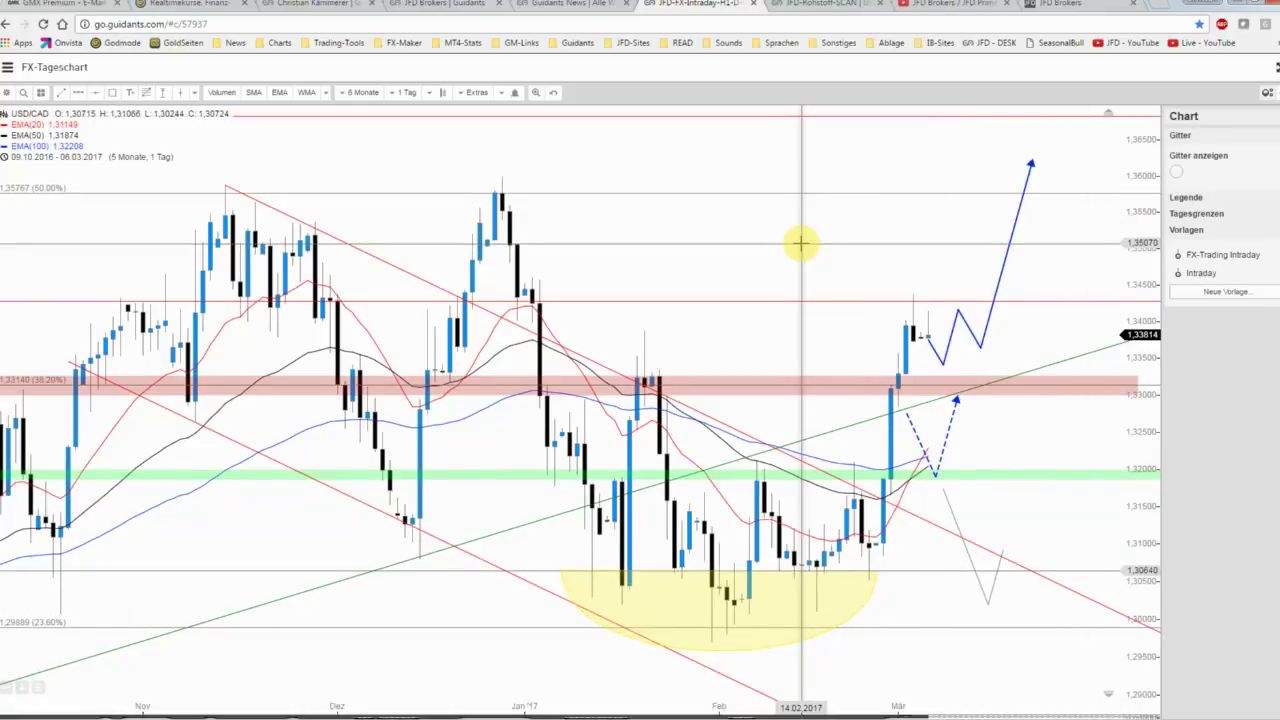
click(986, 325)
drag(988, 320, 987, 320)
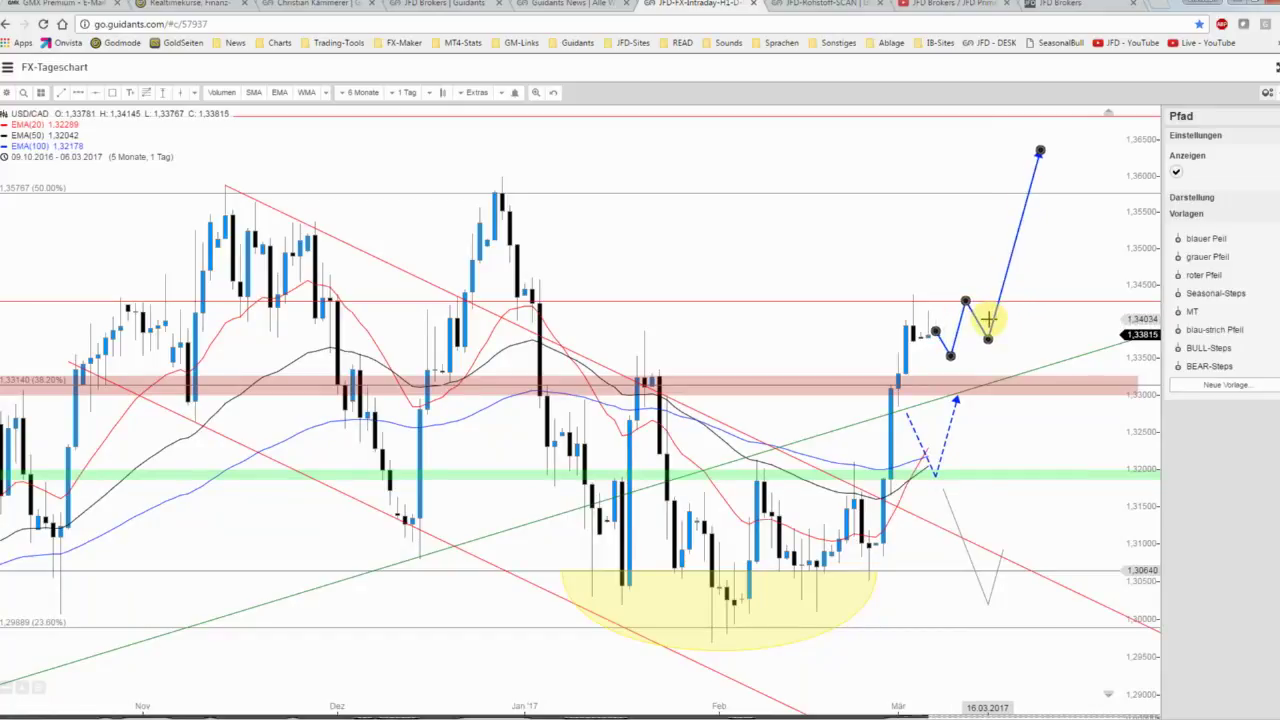
key(ctrl+Tab)
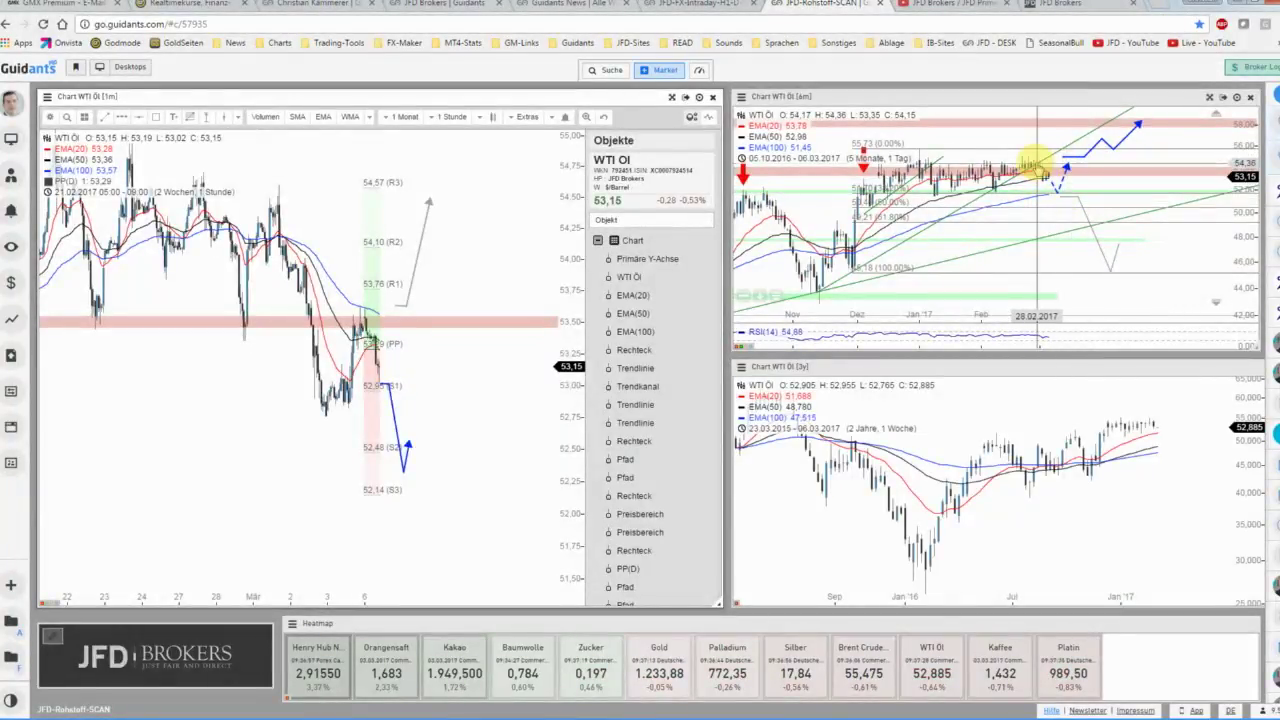
- Back on the USD/CAD daily chart, lower the blue path's top target and save the chart
click(718, 5)
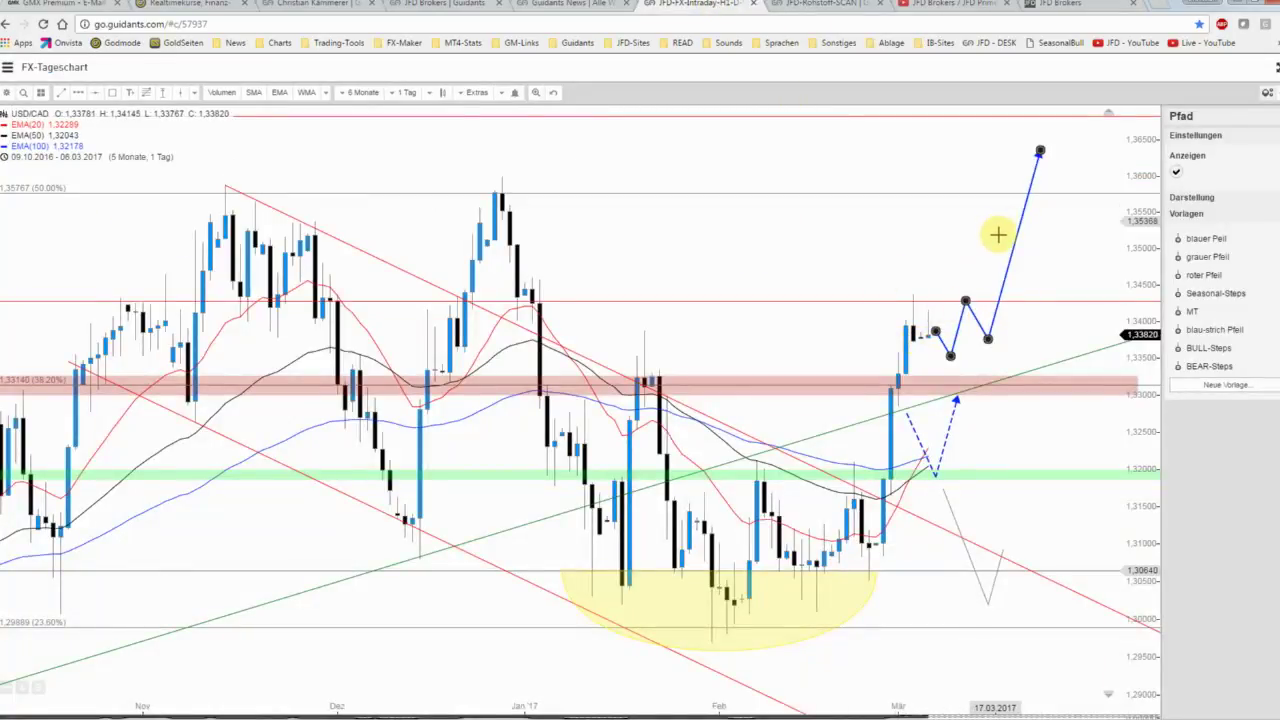
drag(1040, 155, 1040, 183)
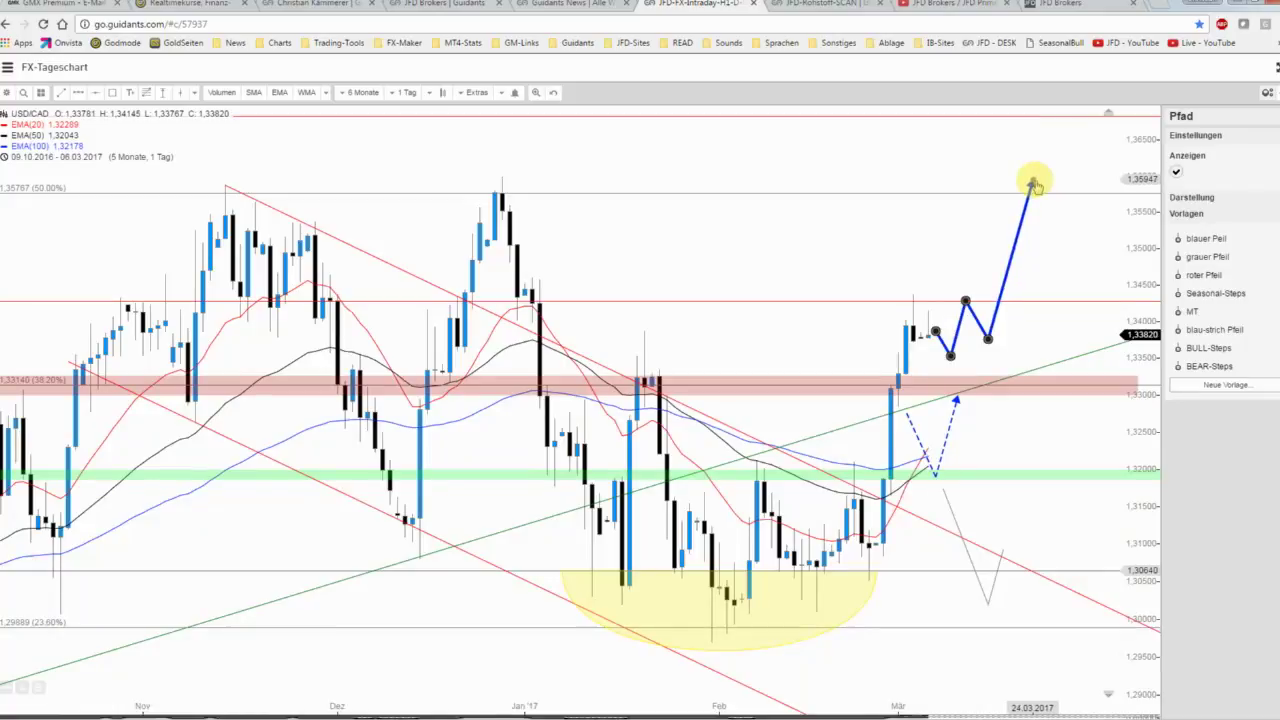
click(977, 229)
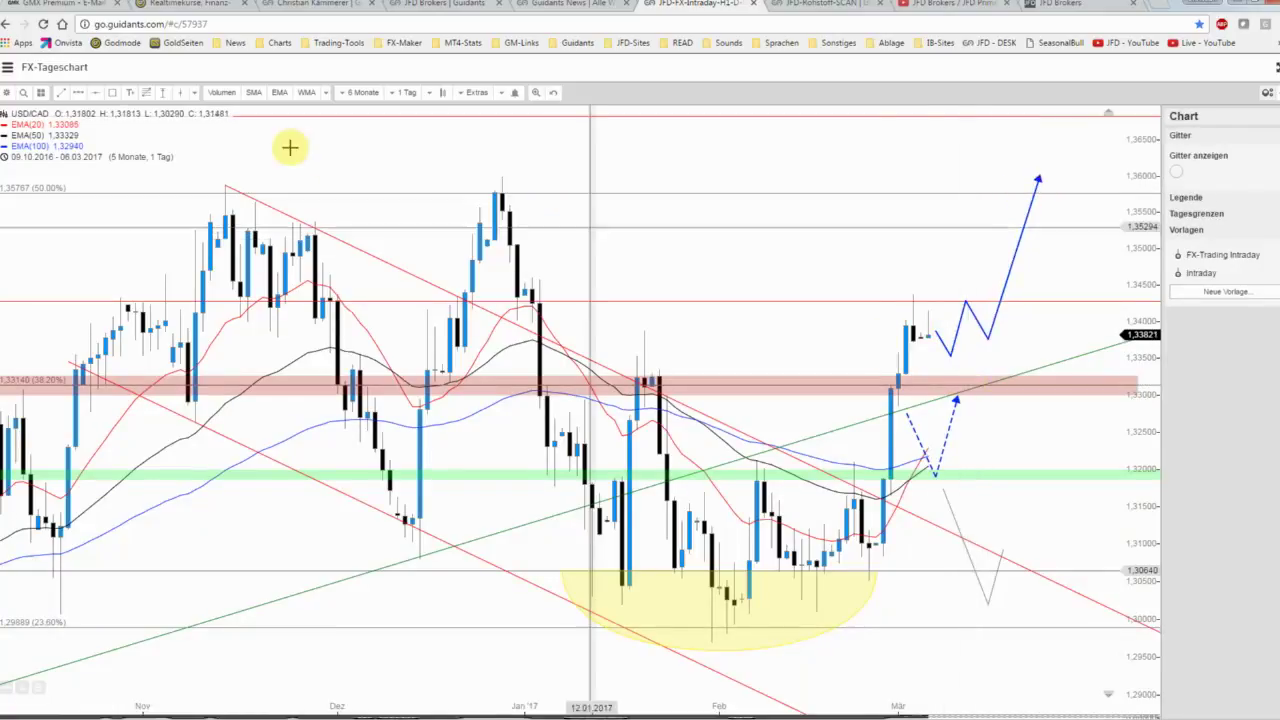
click(6, 92)
click(18, 129)
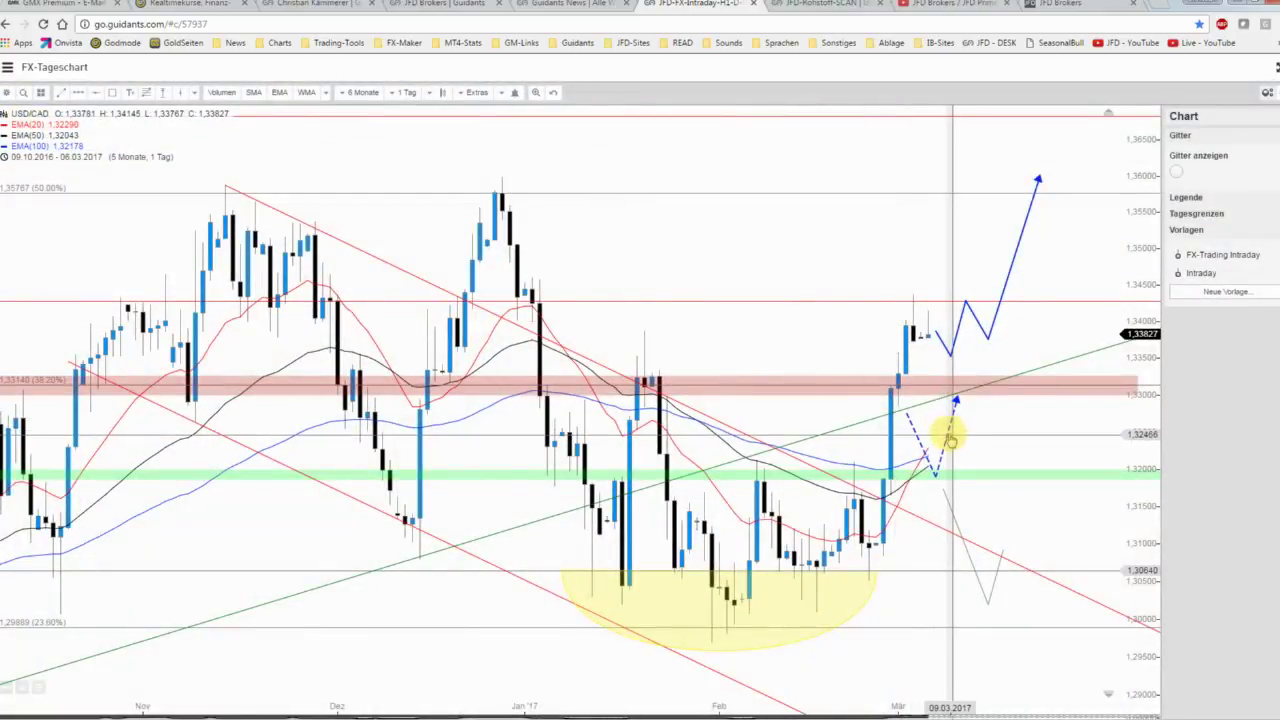
- Drop the dashed path's low onto the green zone near 1.327 and shift the grey path right
drag(953, 433, 1027, 416)
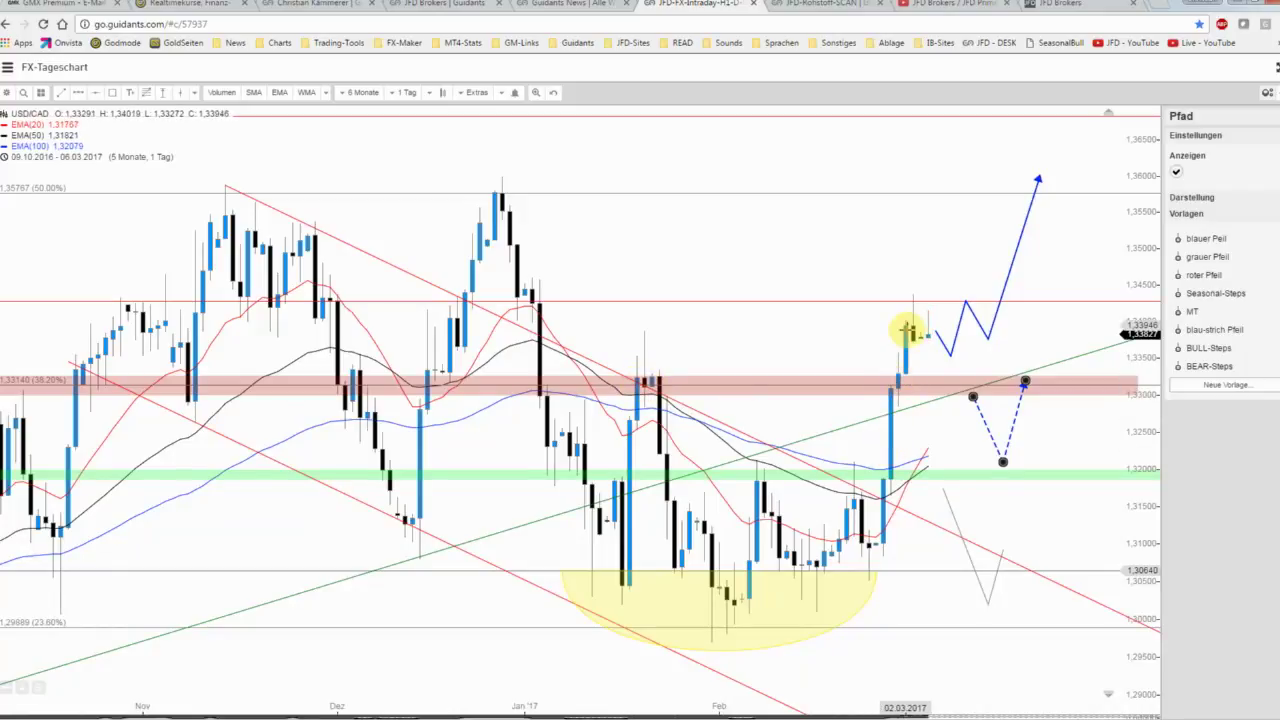
drag(984, 423, 994, 476)
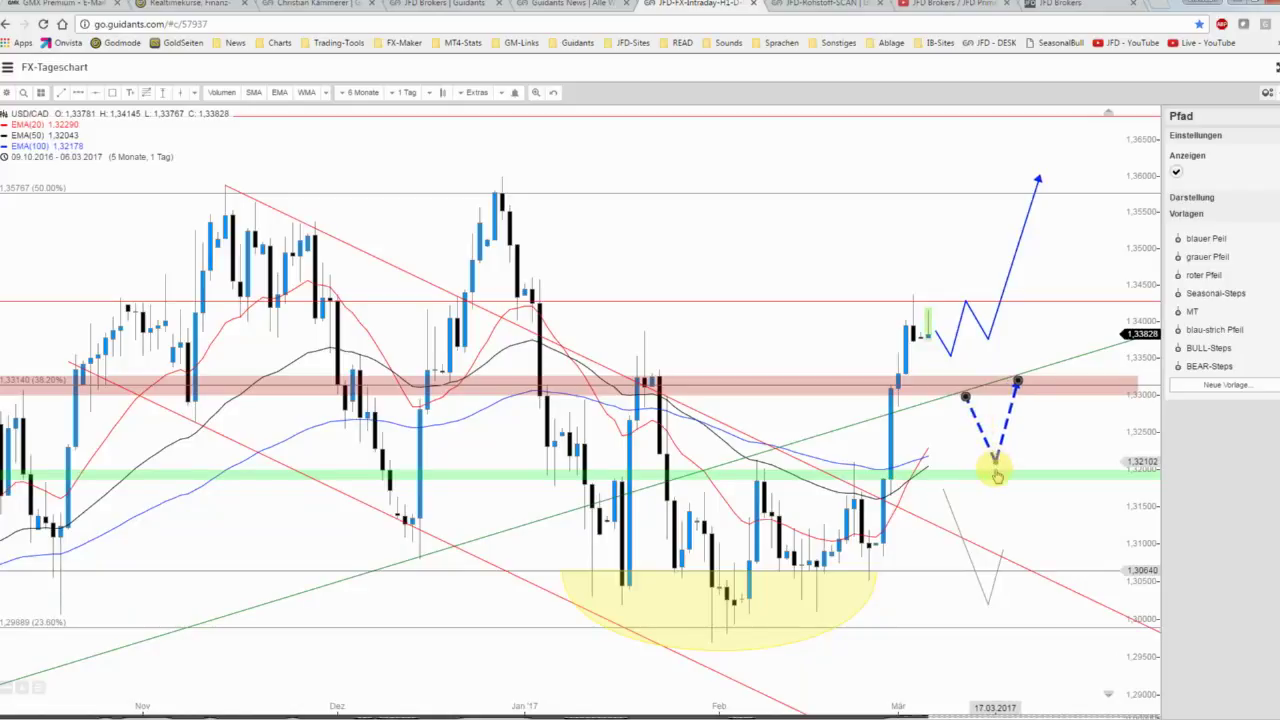
drag(1017, 402, 1016, 423)
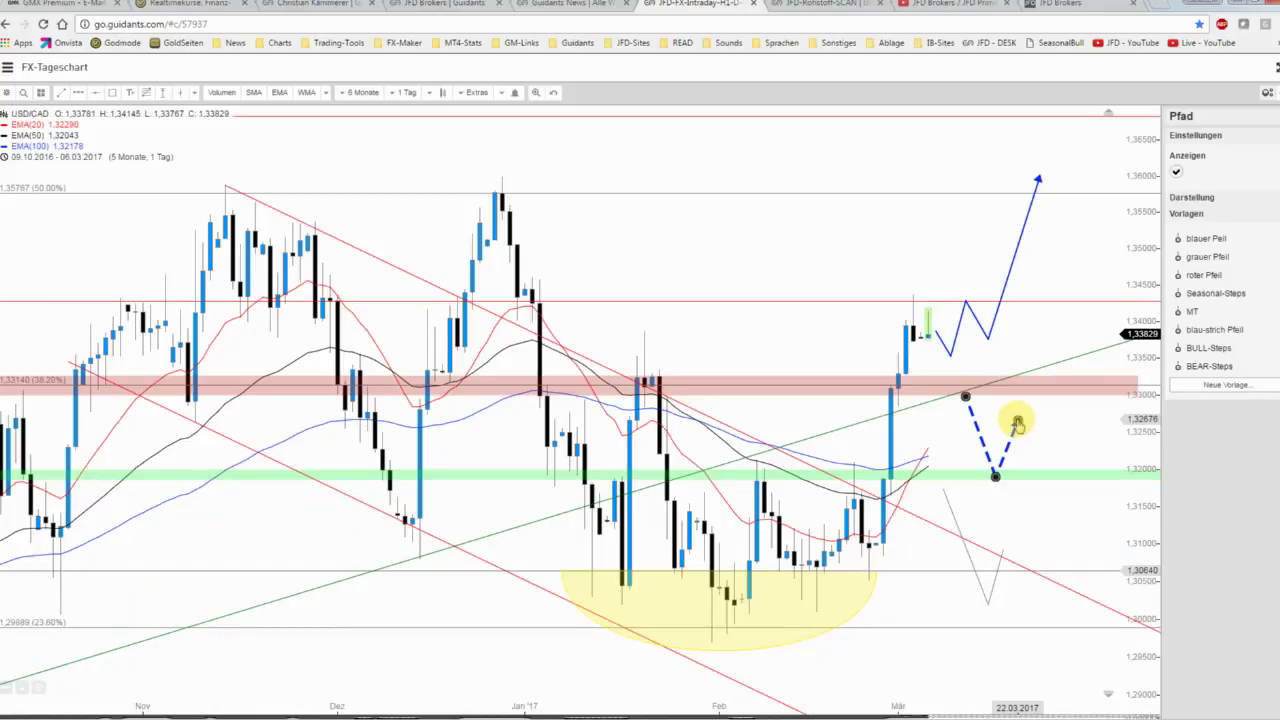
click(955, 515)
drag(970, 516, 1030, 513)
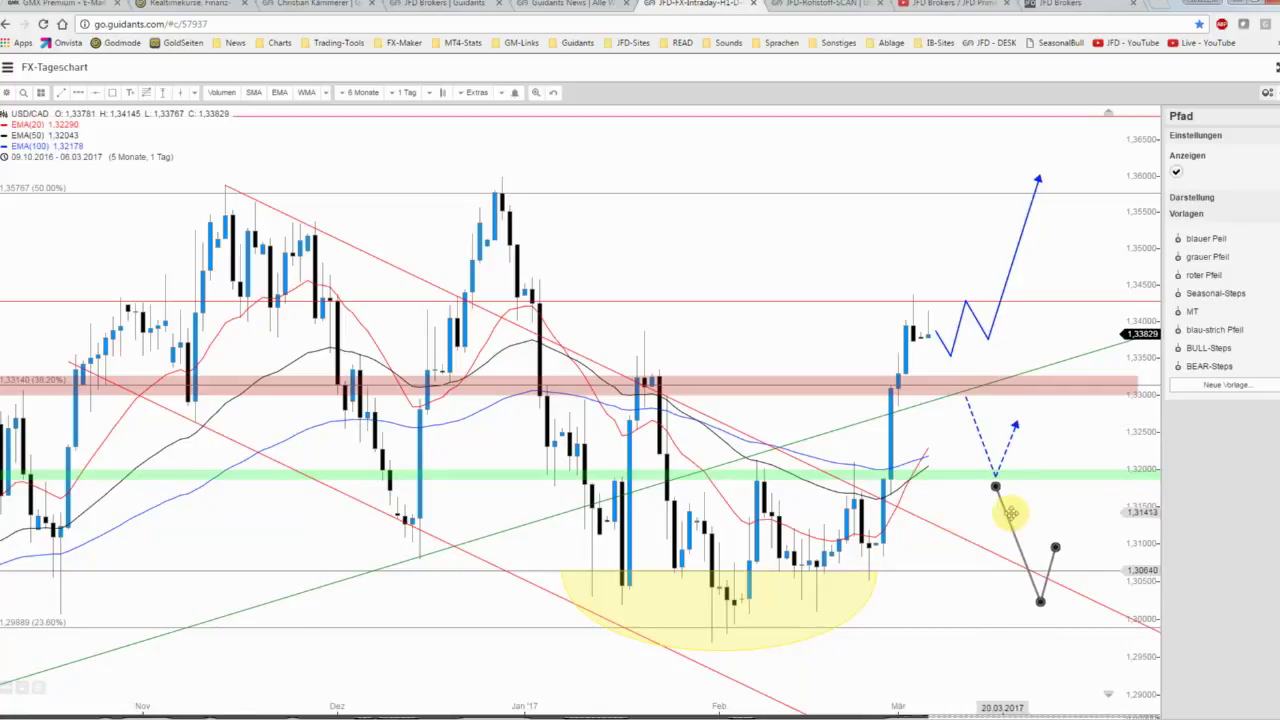
- Save the updated chart, leave full screen, and maximize the USD/CAD FX-Stundenchart
click(42, 92)
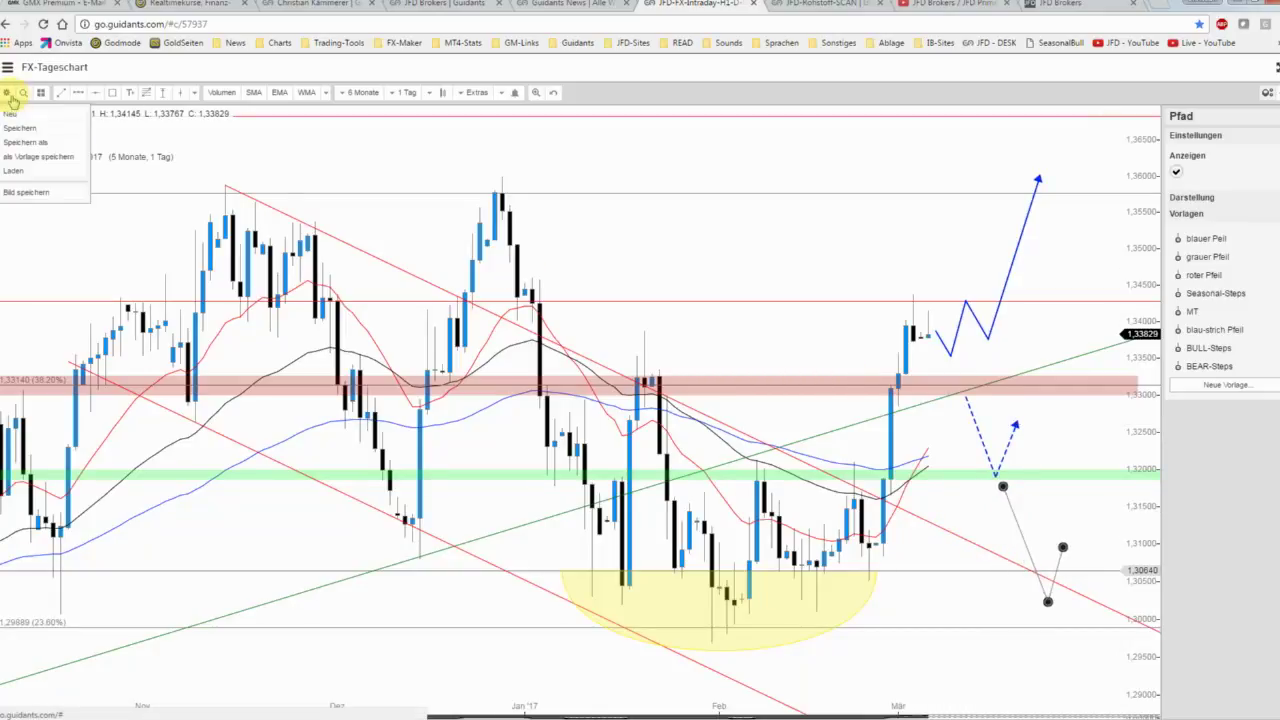
click(17, 126)
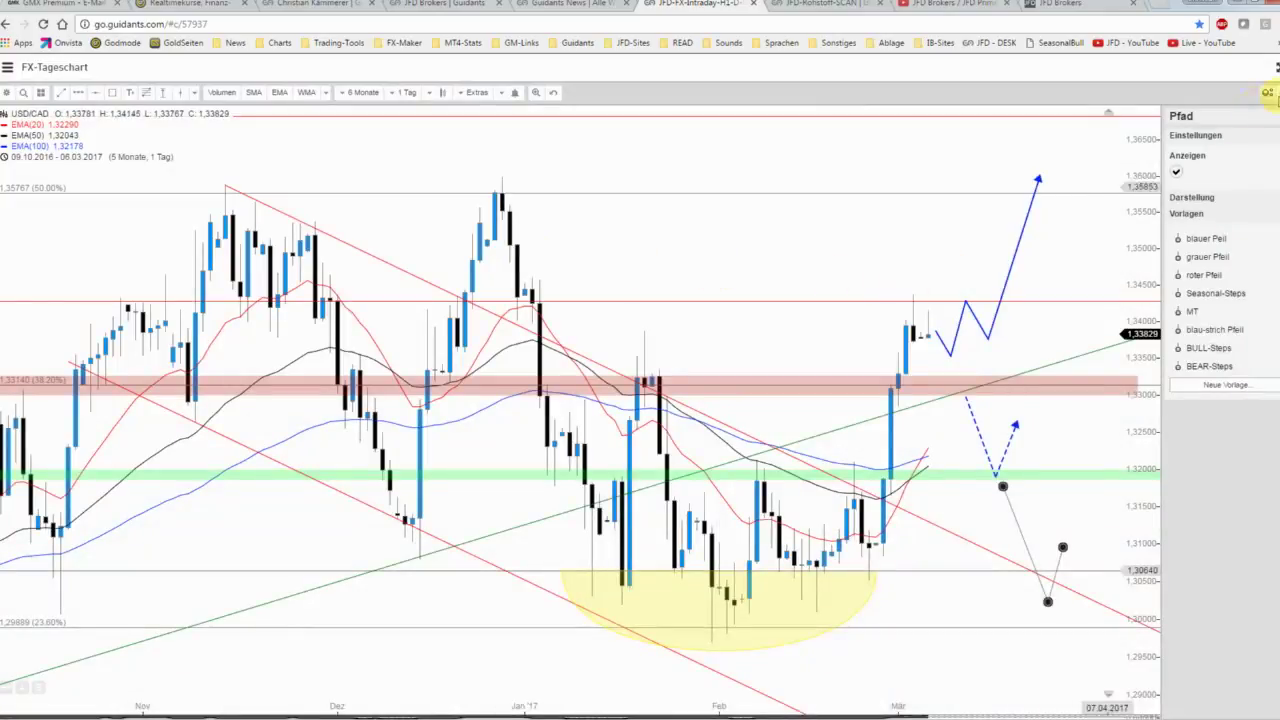
click(1271, 67)
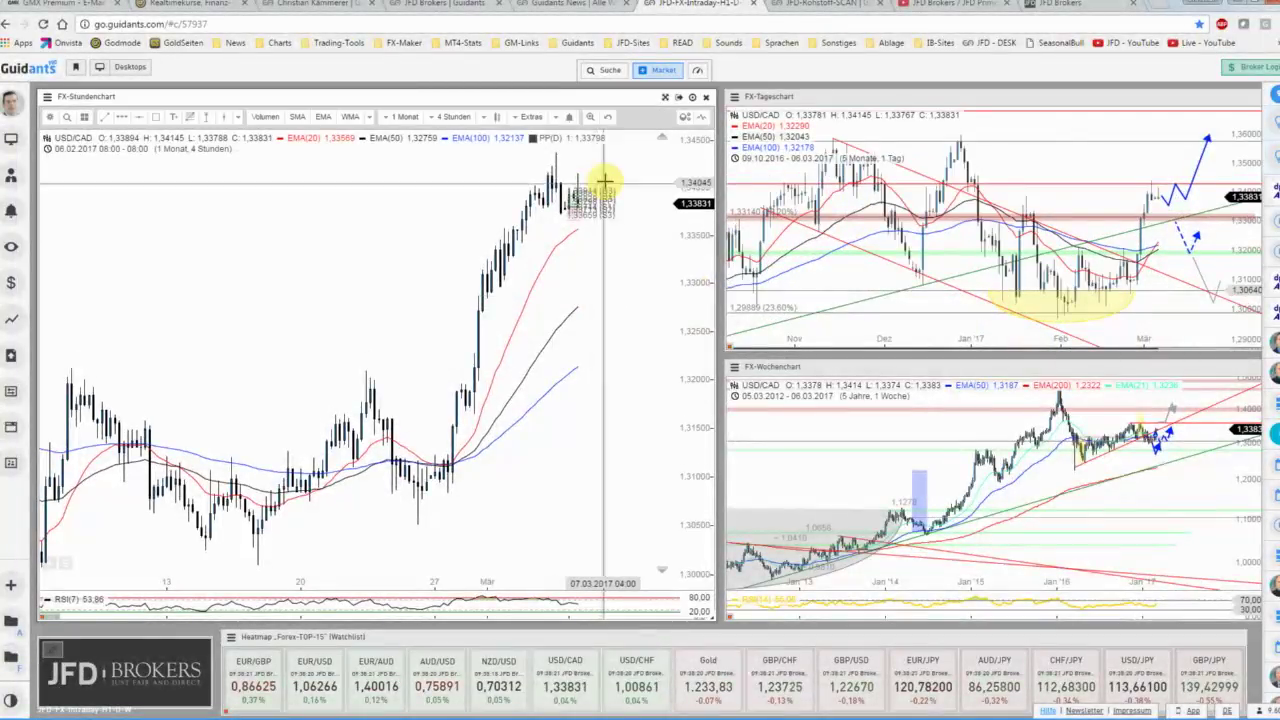
click(666, 97)
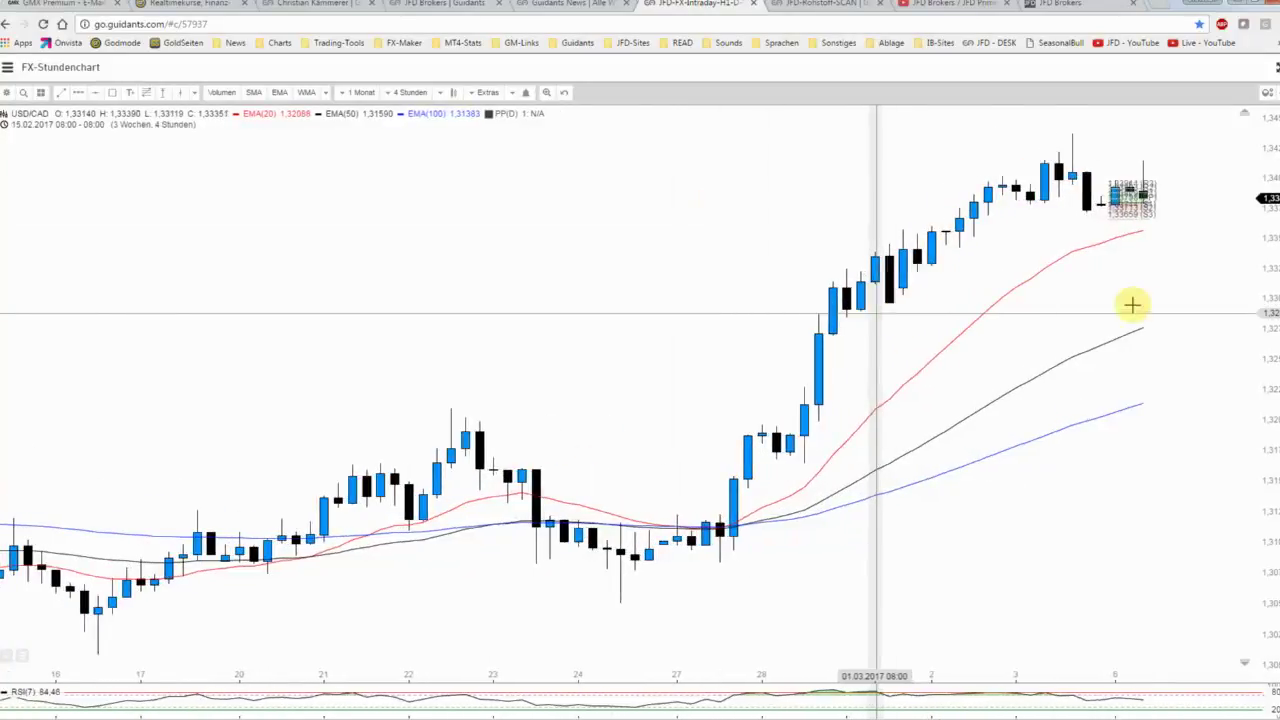
scroll(940, 354, up, 2)
scroll(667, 253, up, 2)
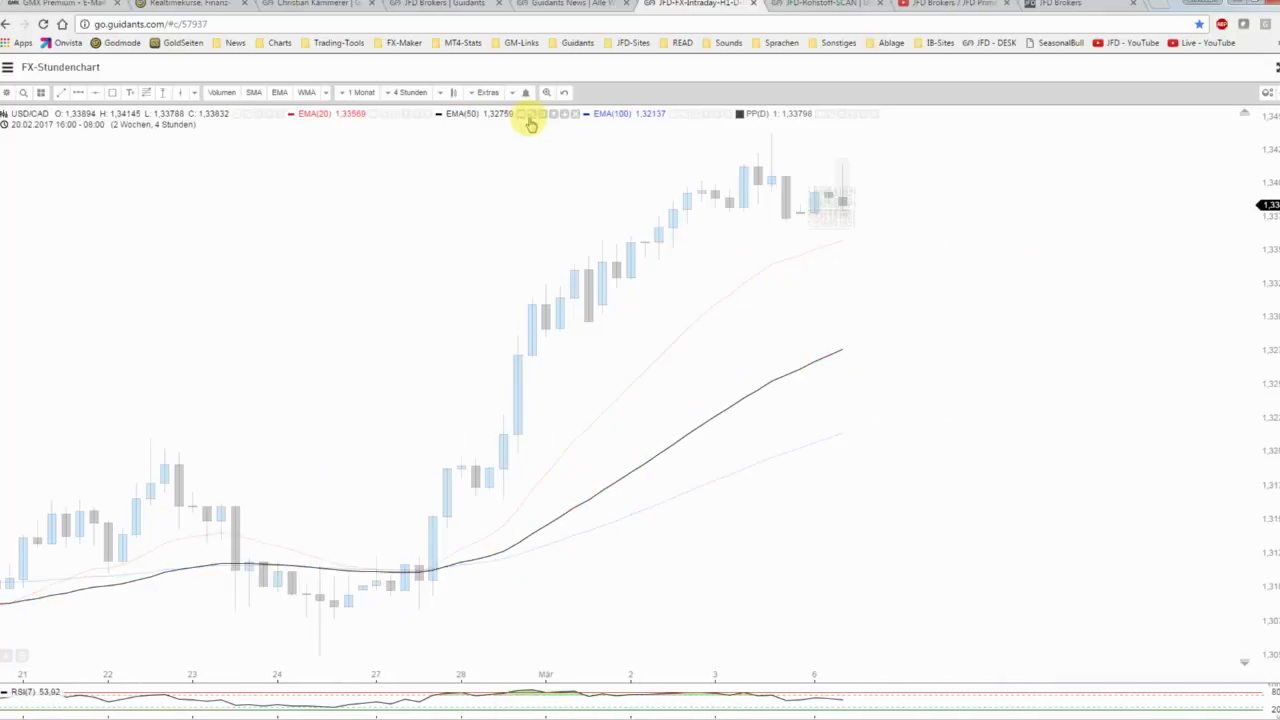
- Remove the PP(D) pivot indicator and switch the chart to 1 Stunde candles
click(872, 117)
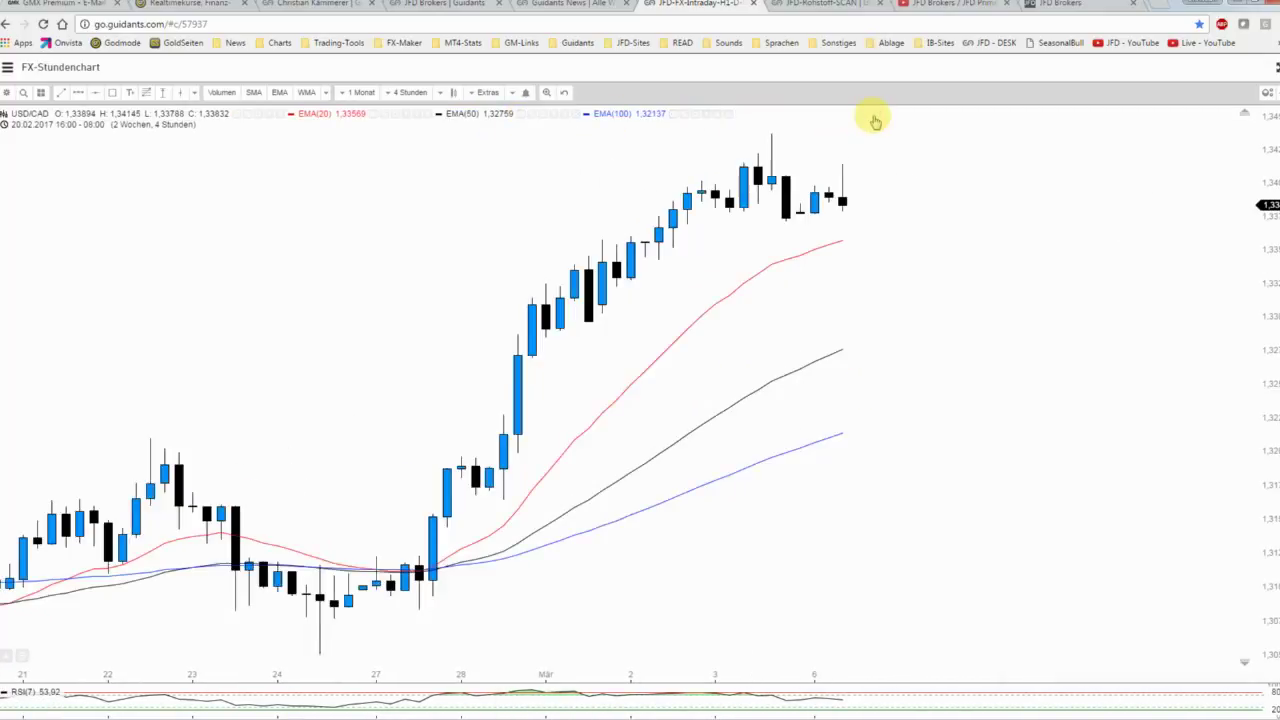
scroll(872, 279, down, 2)
scroll(872, 279, down, 2)
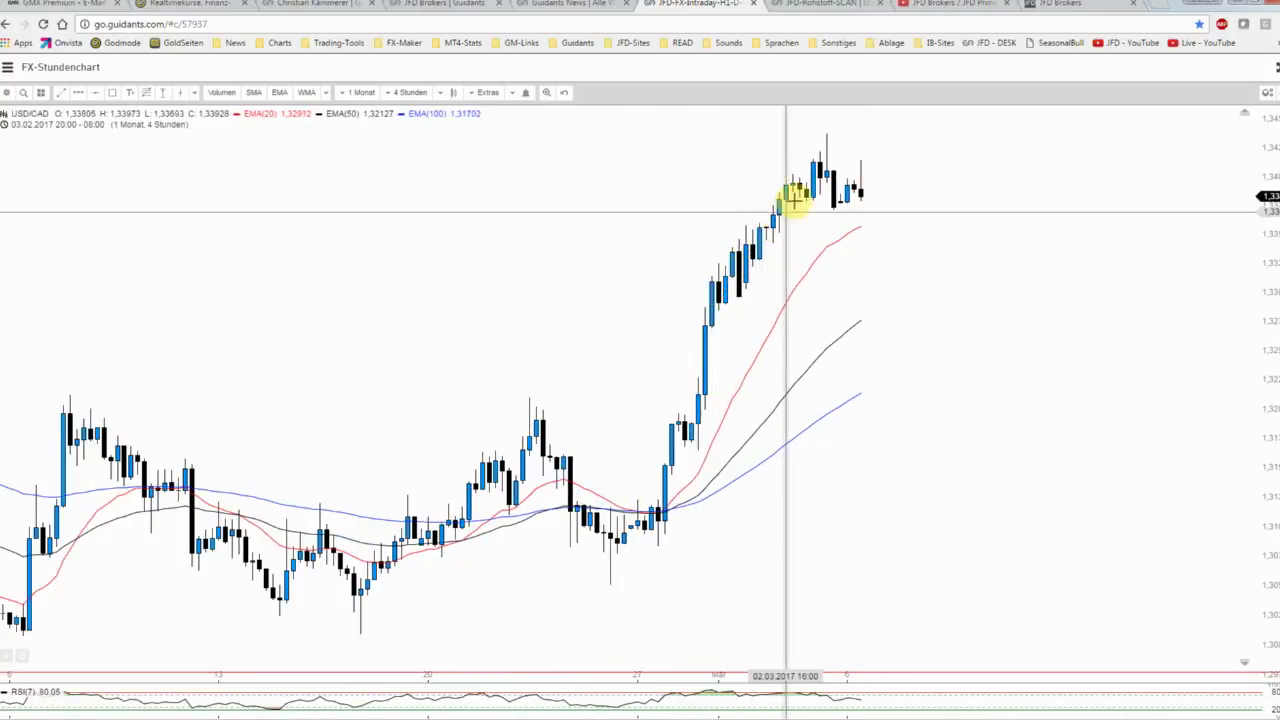
click(410, 92)
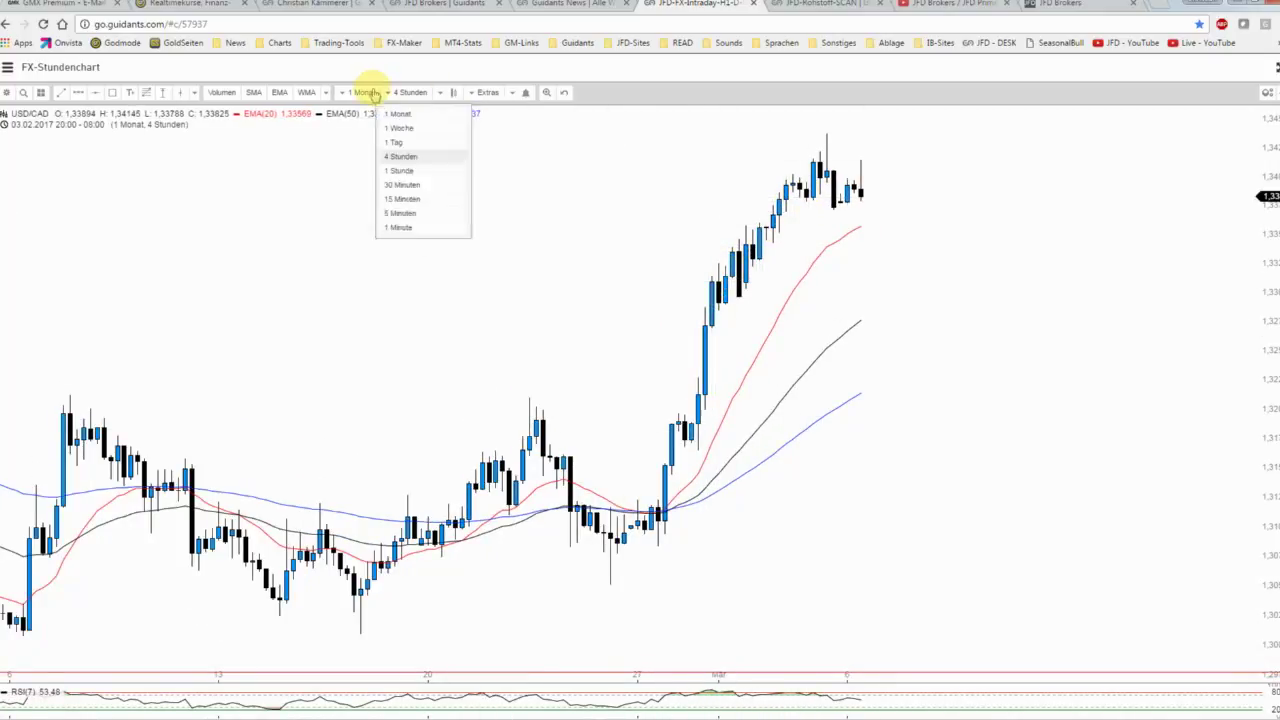
click(400, 170)
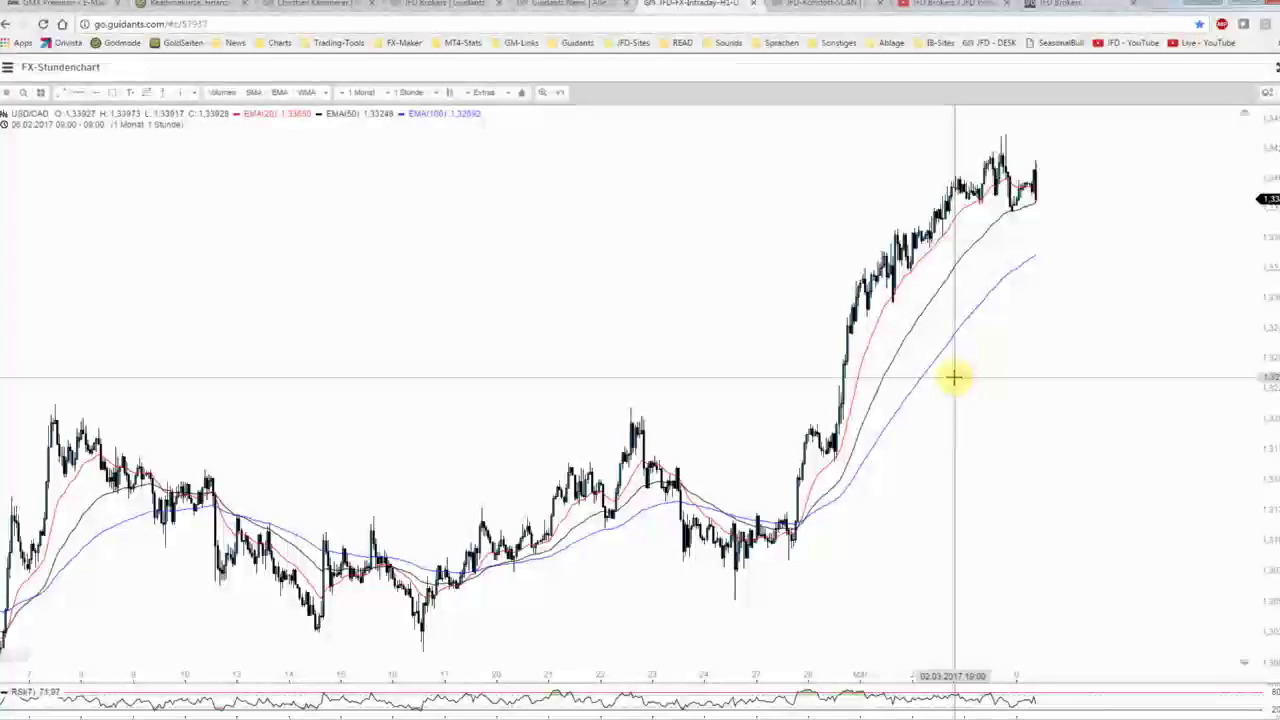
scroll(1000, 370, up, 3)
scroll(916, 369, up, 5)
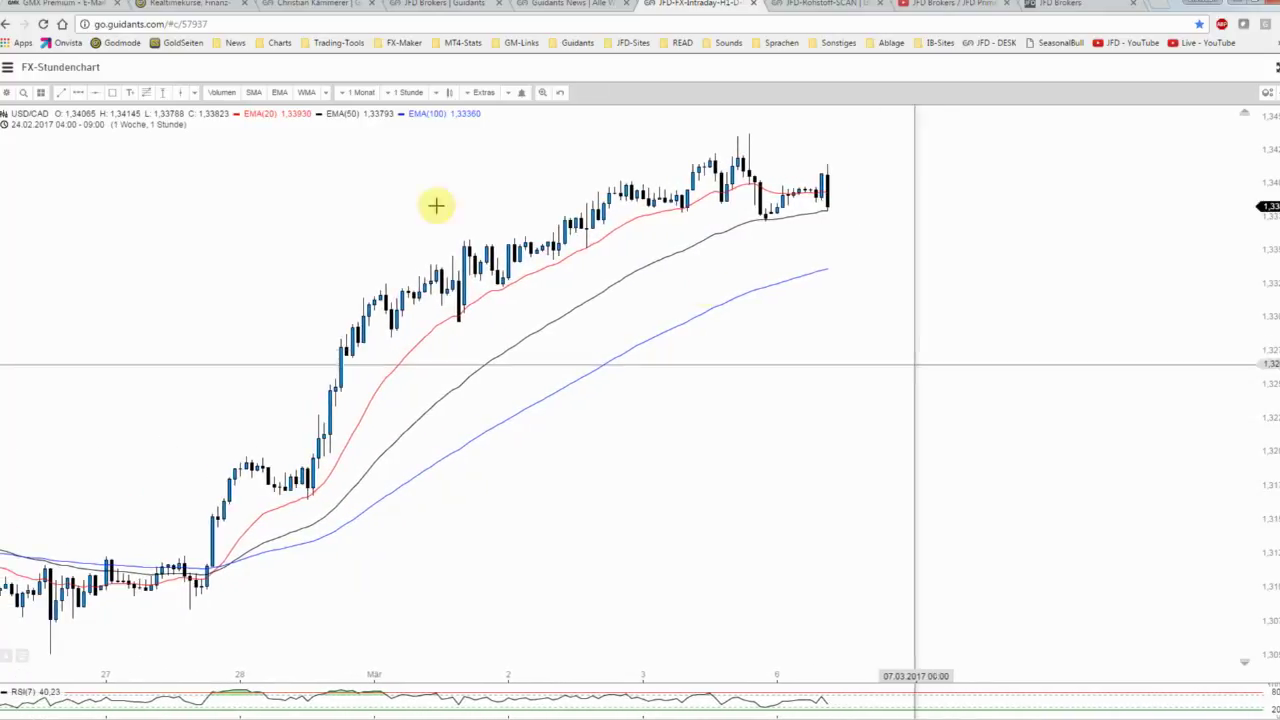
- Draw a thin rectangle across the recent lows near 1.338 and apply the Grüne Zone template
click(112, 92)
click(519, 207)
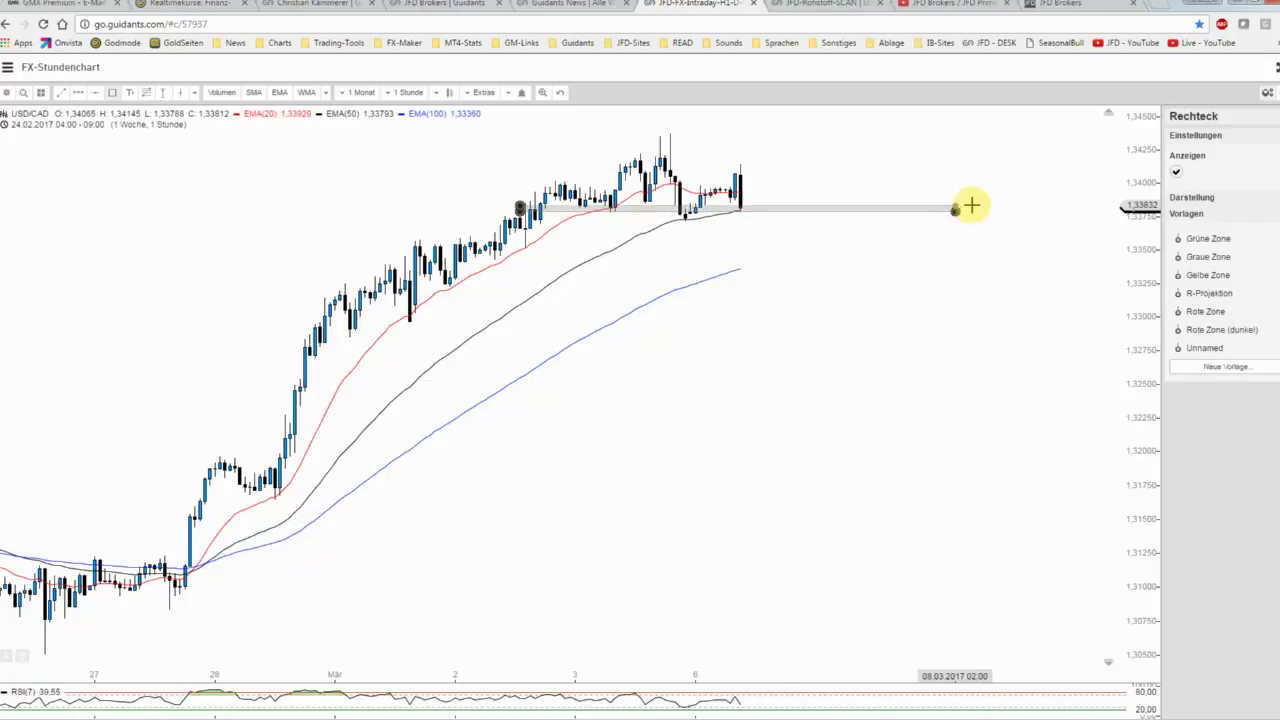
click(1015, 208)
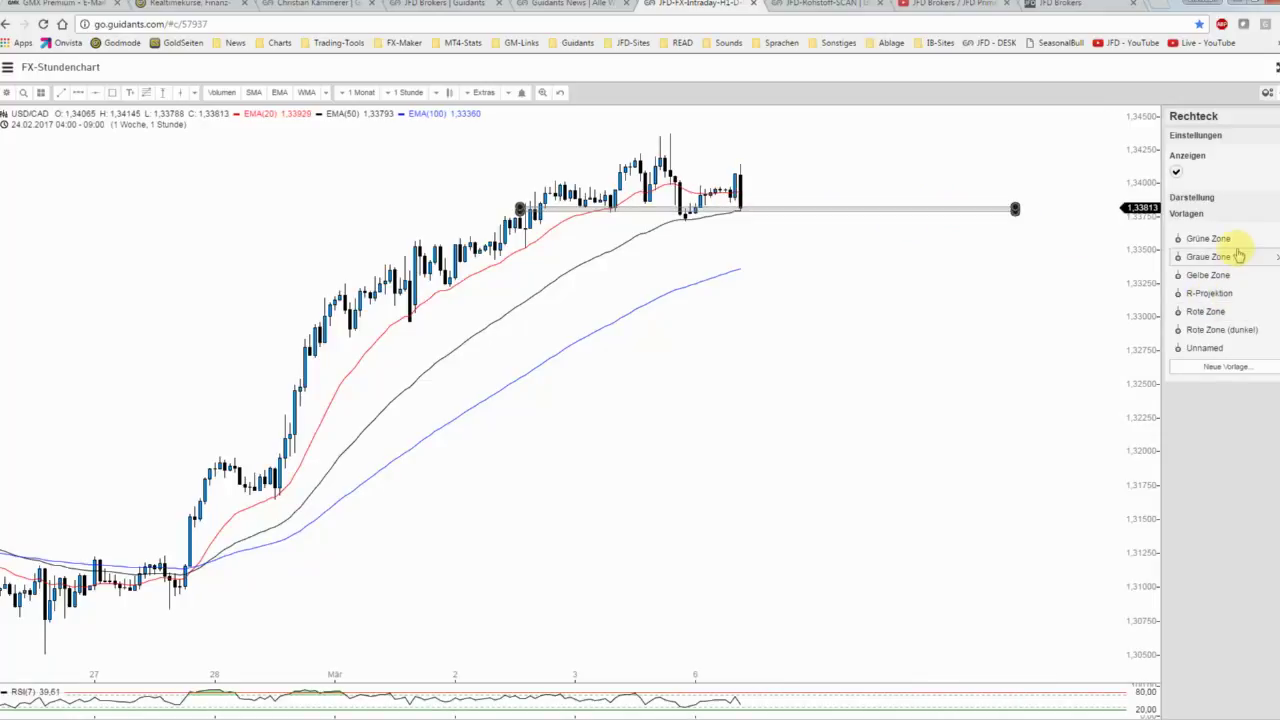
click(1236, 240)
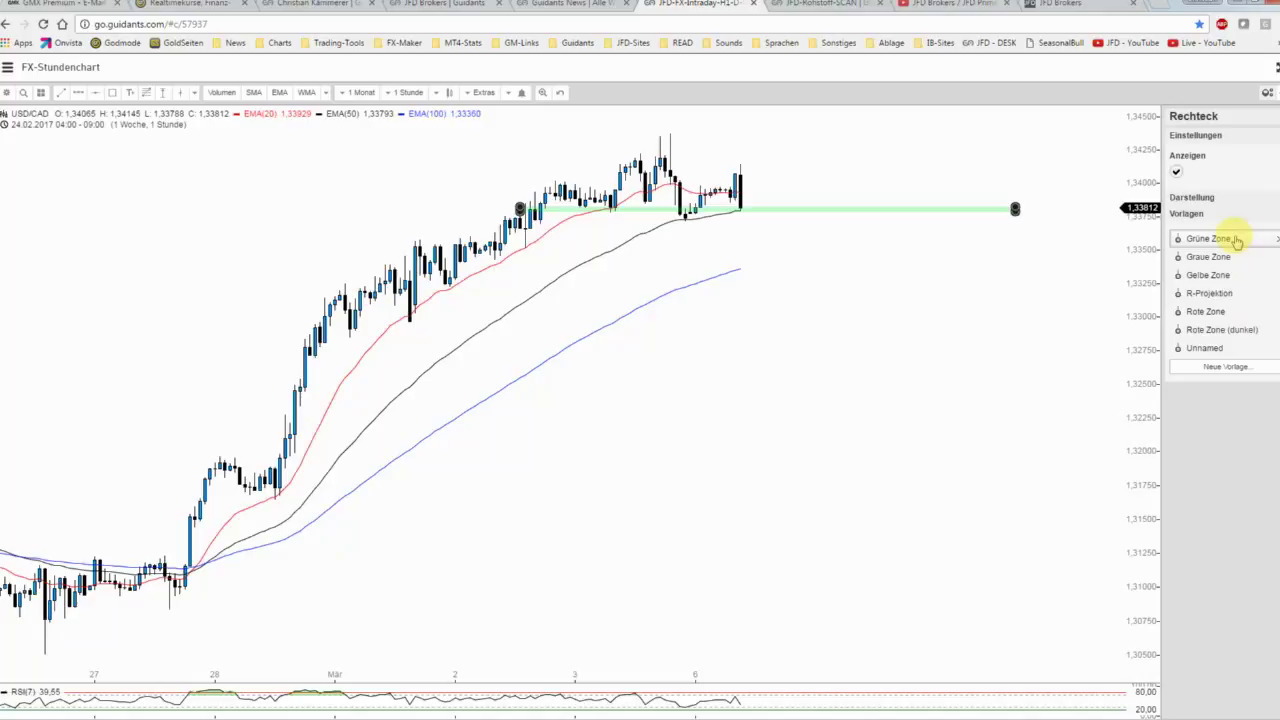
click(771, 274)
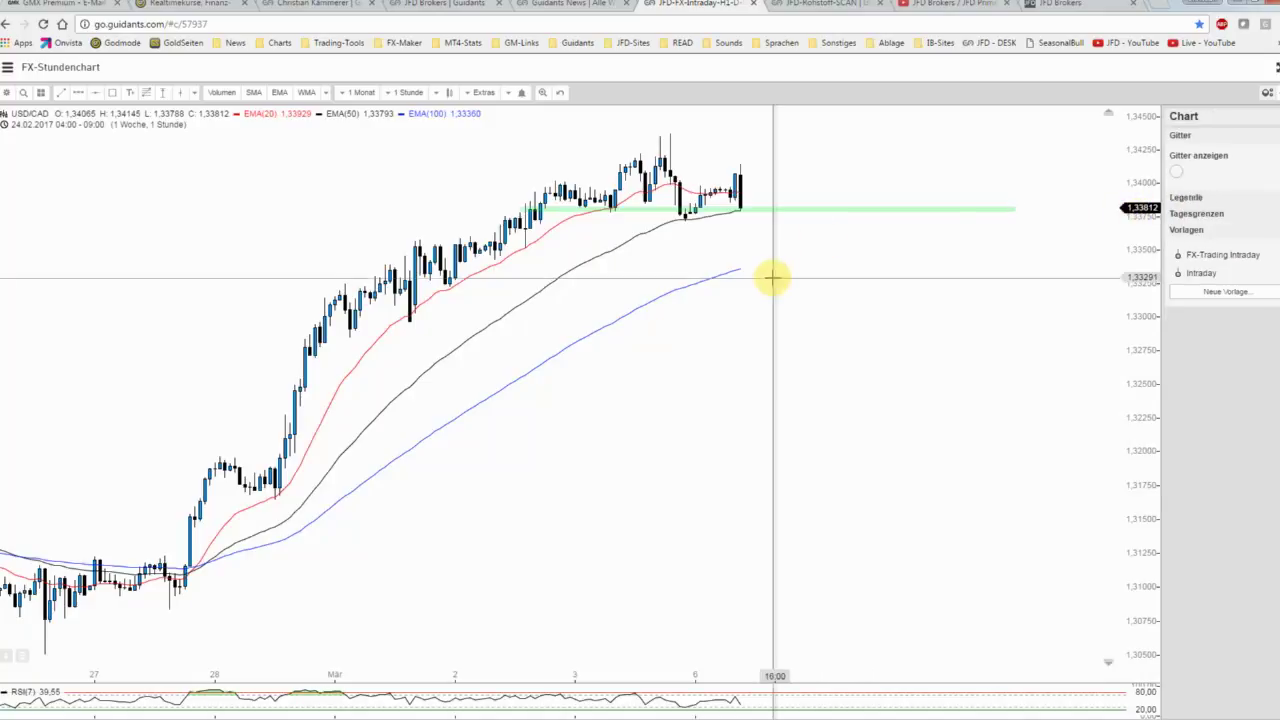
click(520, 222)
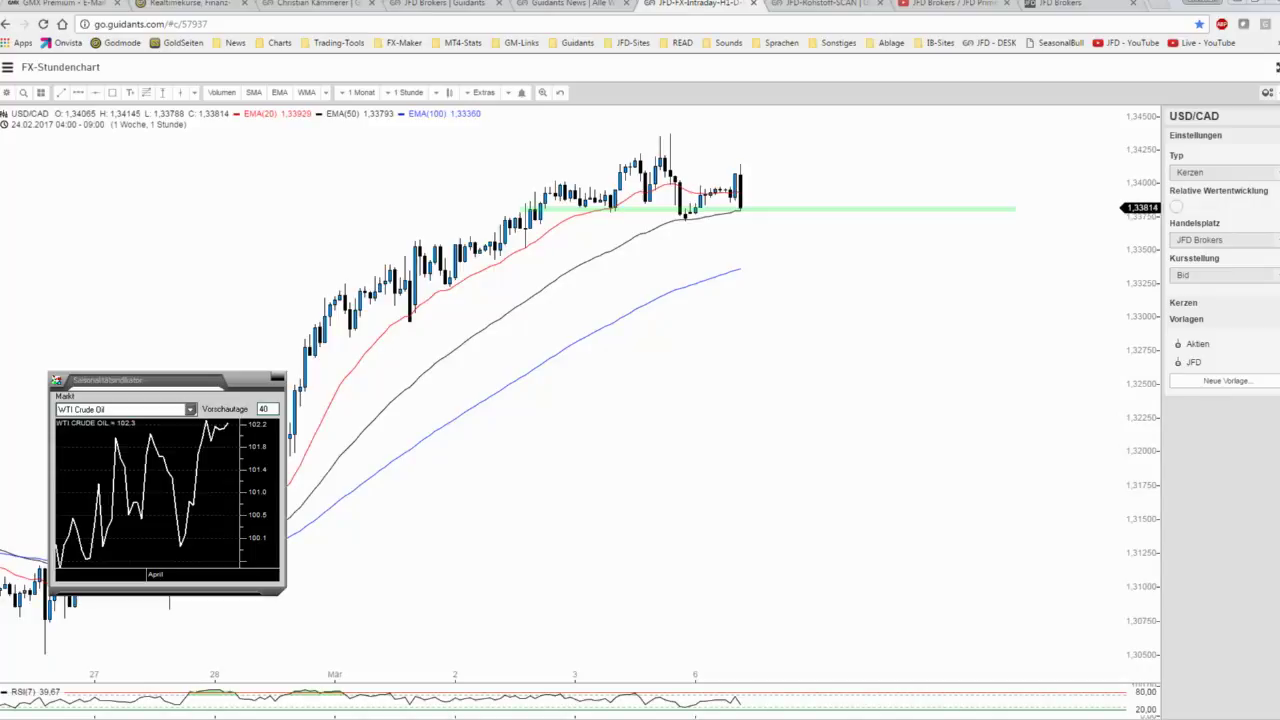
- Drag the USDCAD24 forecast window on screen to show its Bullish forecast with 63.9% and 78.6% hit rates
mouse_move(0, 150)
mouse_down()
mouse_move(350, 155)
mouse_move(381, 168)
mouse_up()
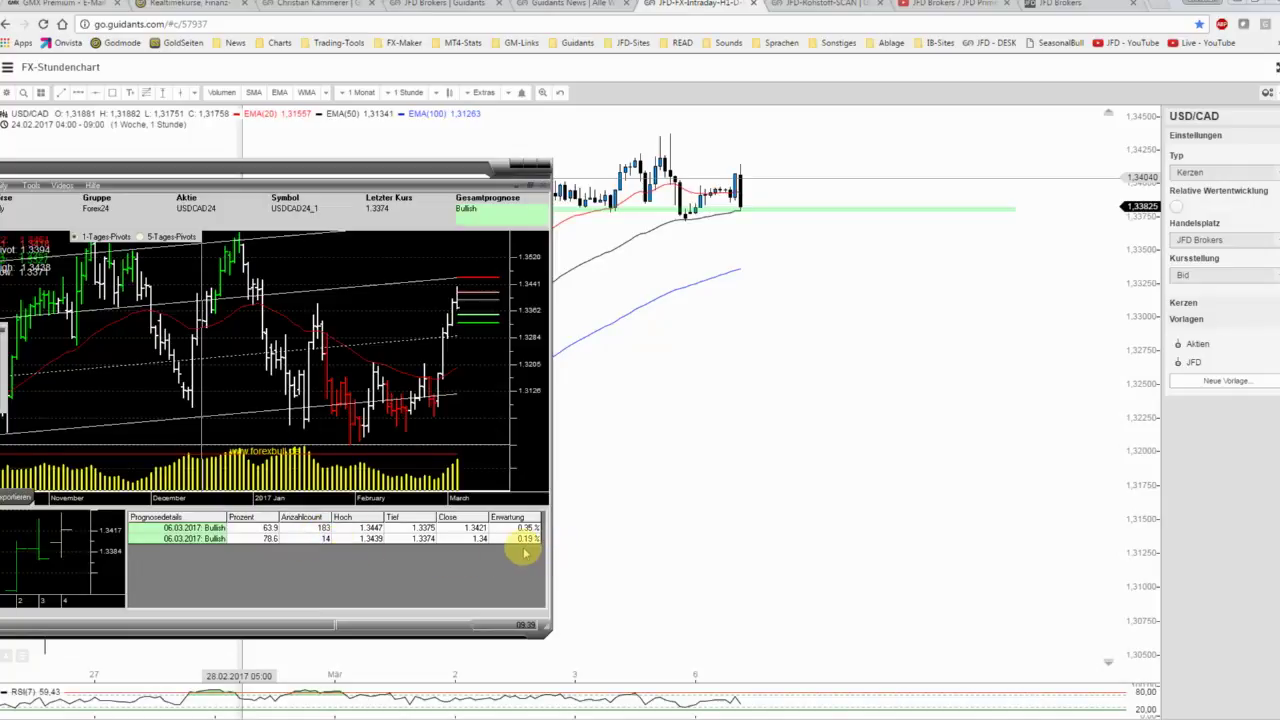
mouse_move(524, 551)
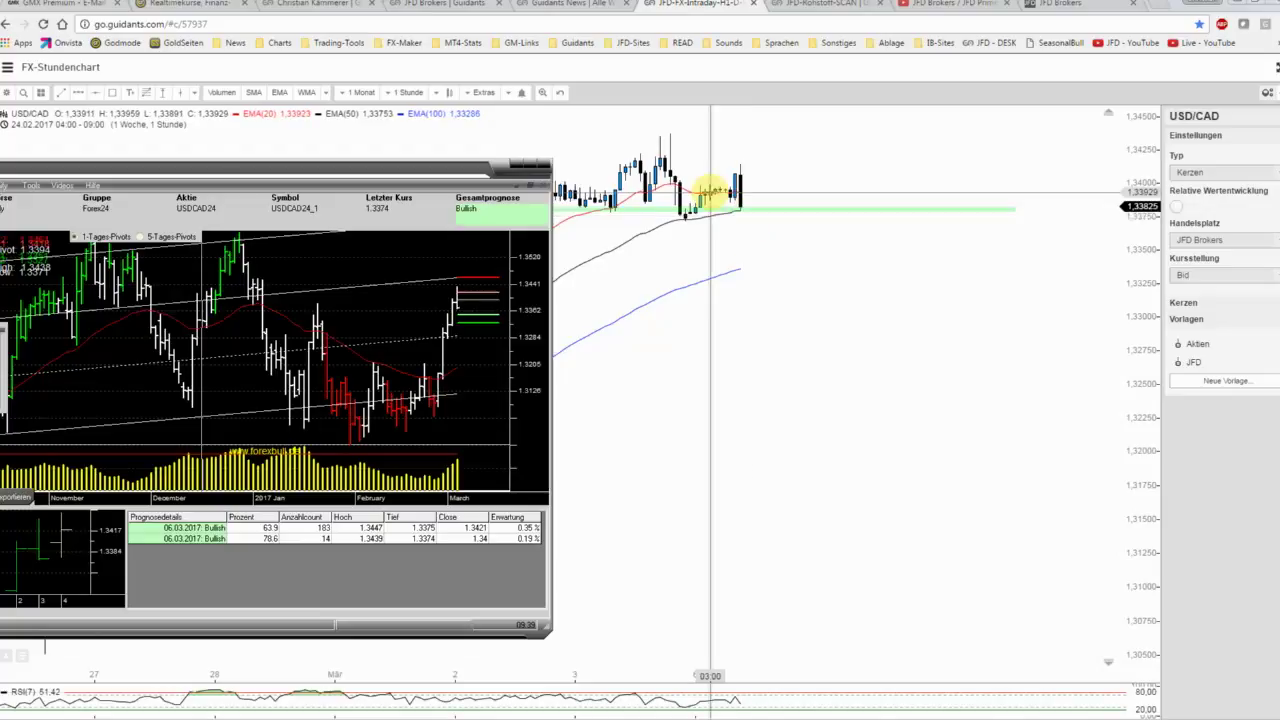
- Draw a blauer Pfeil path from the latest candle dipping into the green zone, then climbing to about 1.3438
click(129, 92)
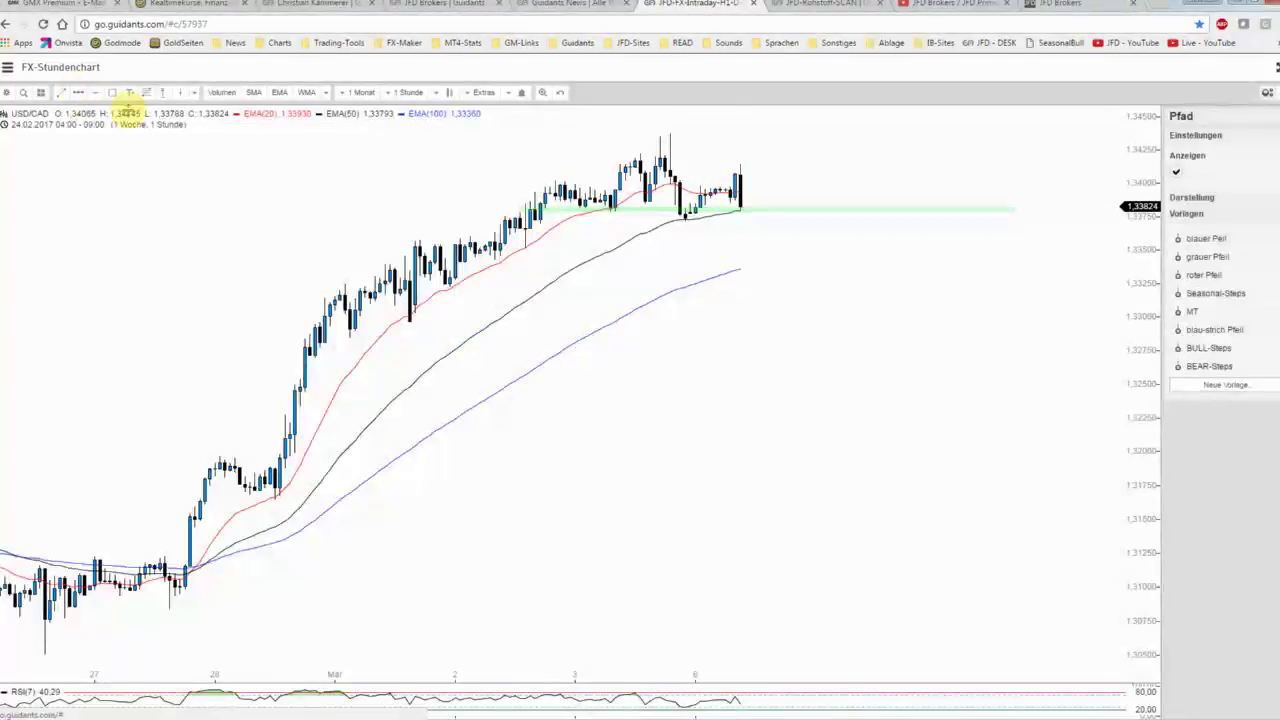
click(748, 212)
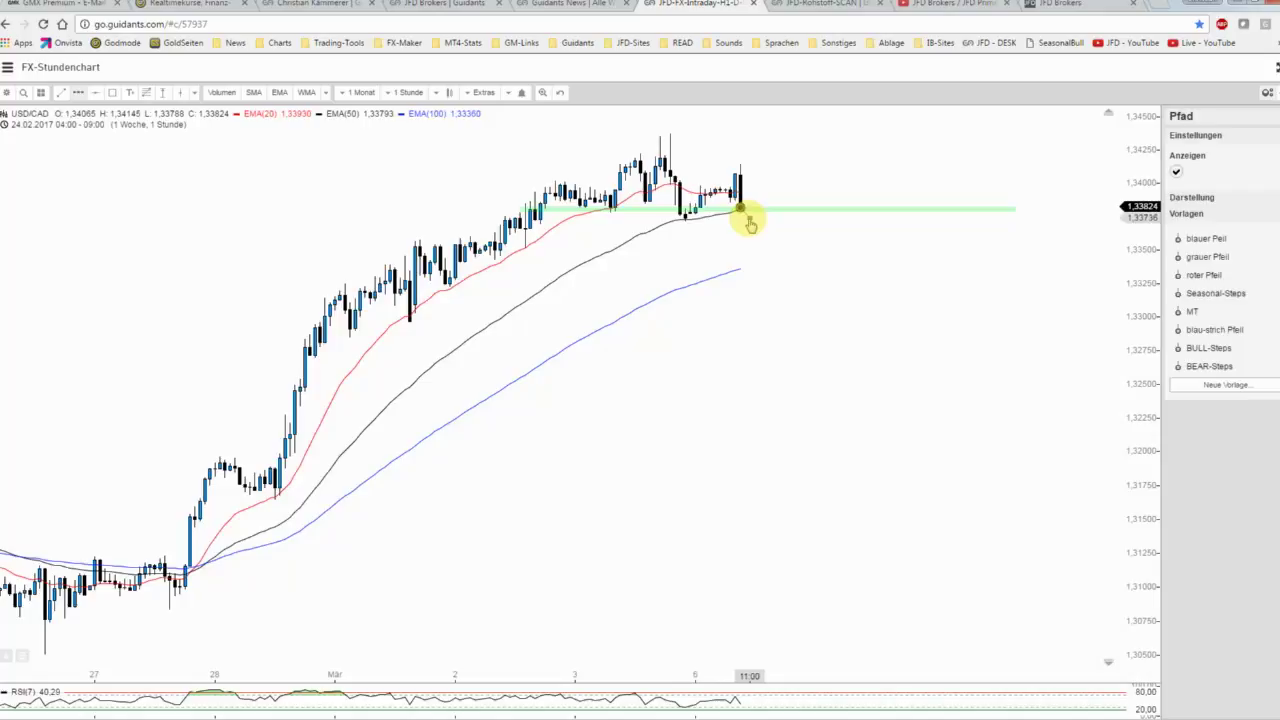
click(760, 178)
click(770, 192)
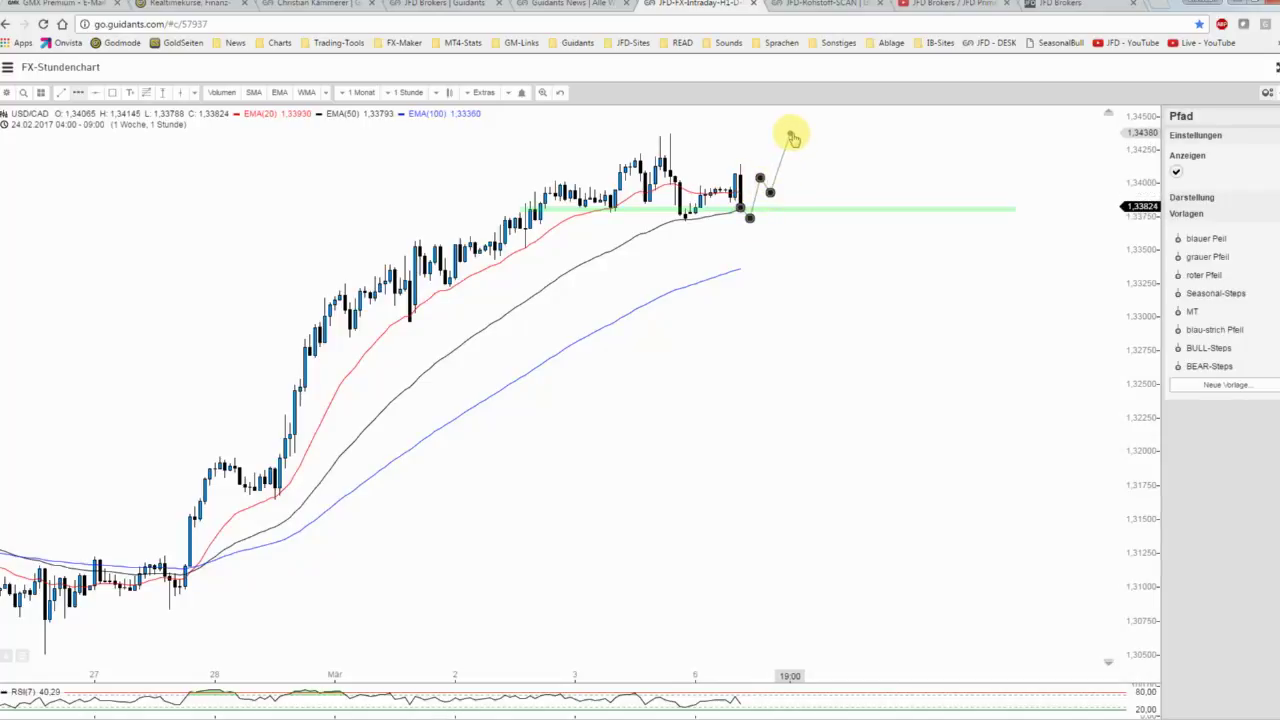
double_click(790, 135)
click(1183, 240)
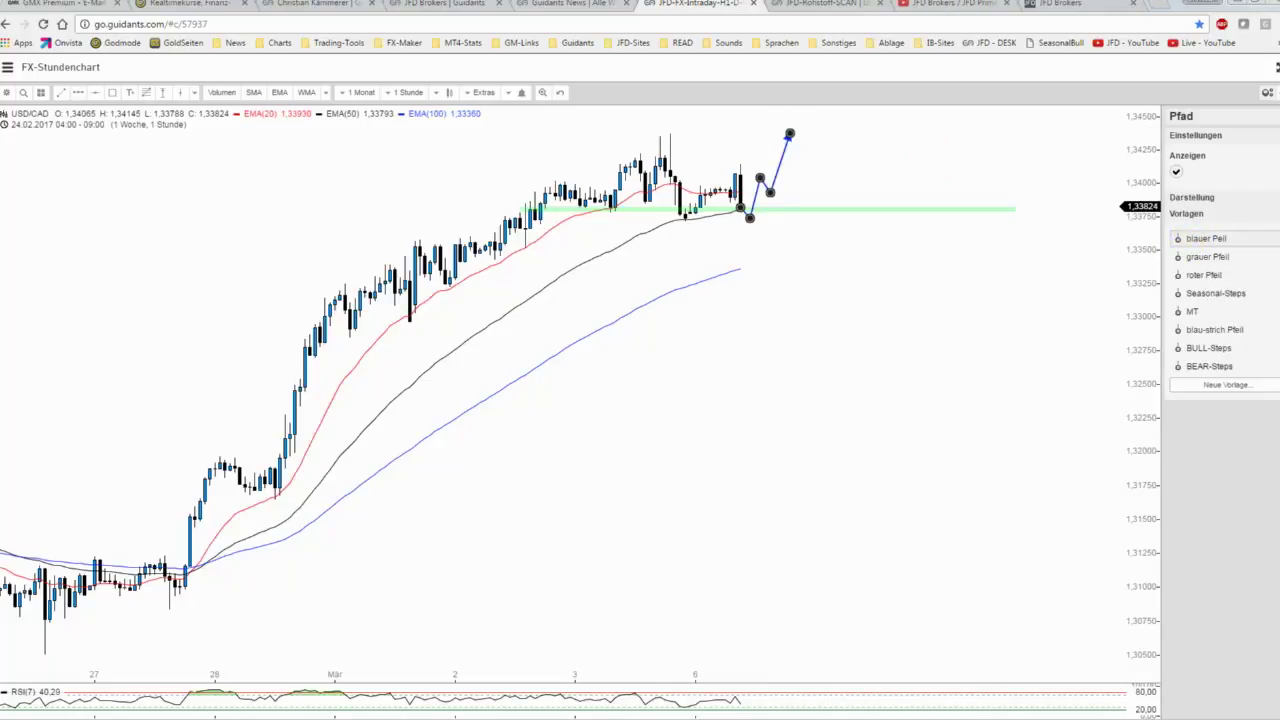
key(alt+Tab)
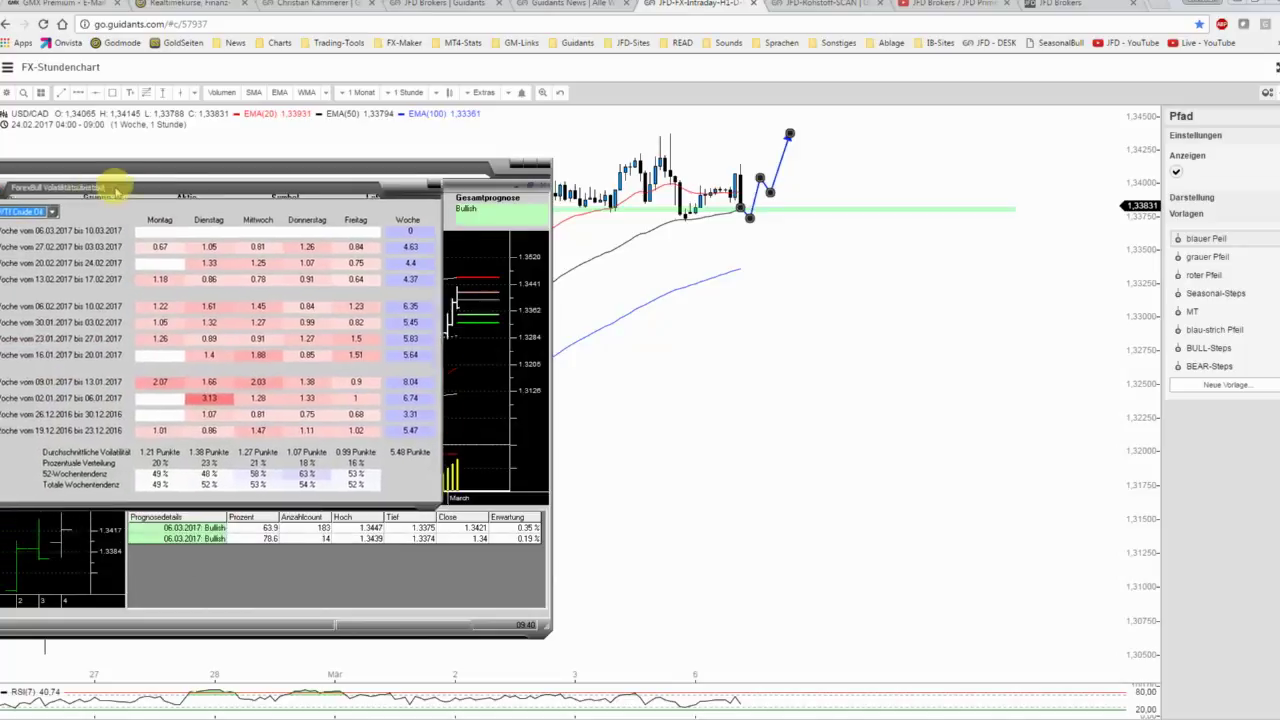
- Show USDCAD24's weekly volatility figures in ForexBull, then close the overview and return to the chart
drag(116, 190, 189, 179)
click(130, 201)
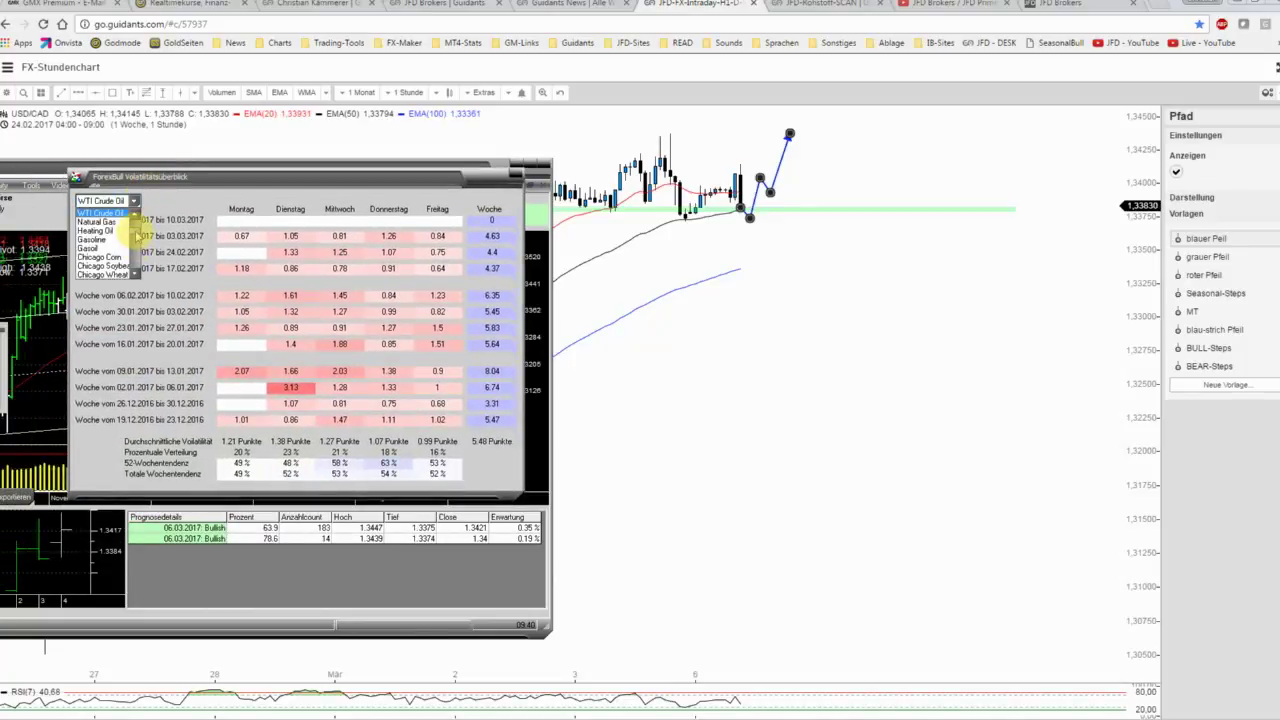
scroll(137, 236, down, 3)
drag(136, 228, 136, 266)
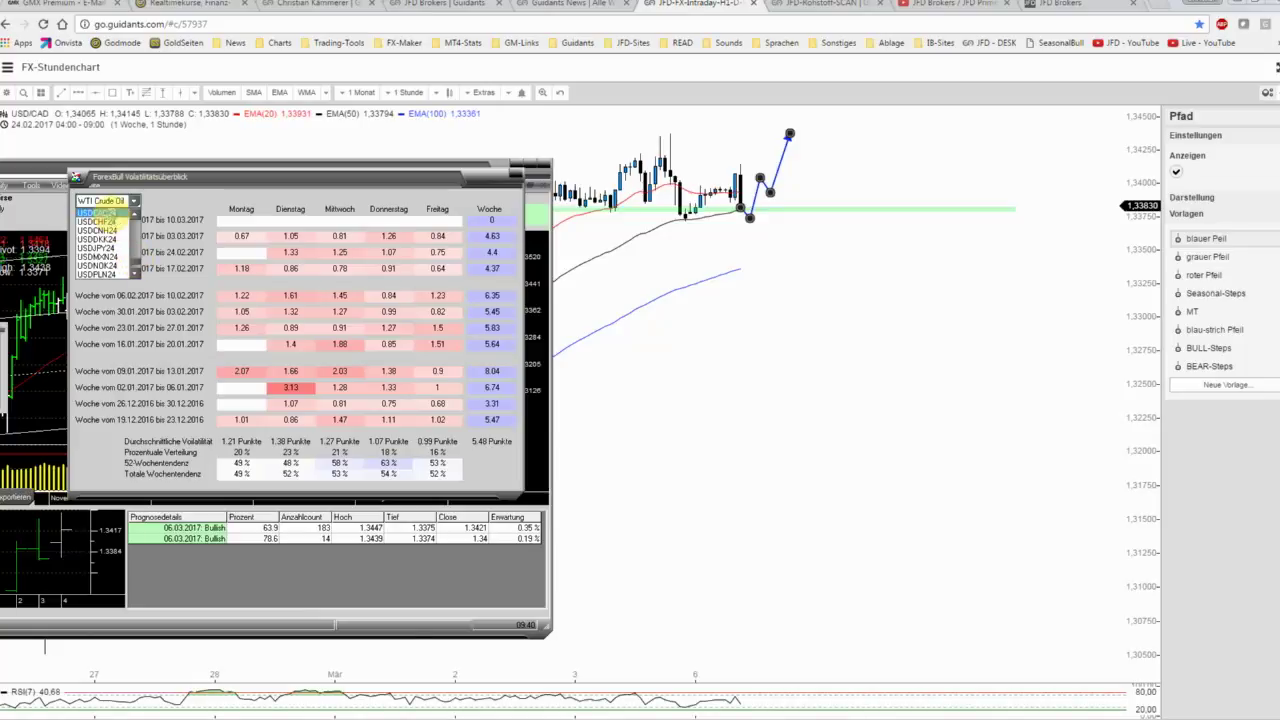
click(100, 213)
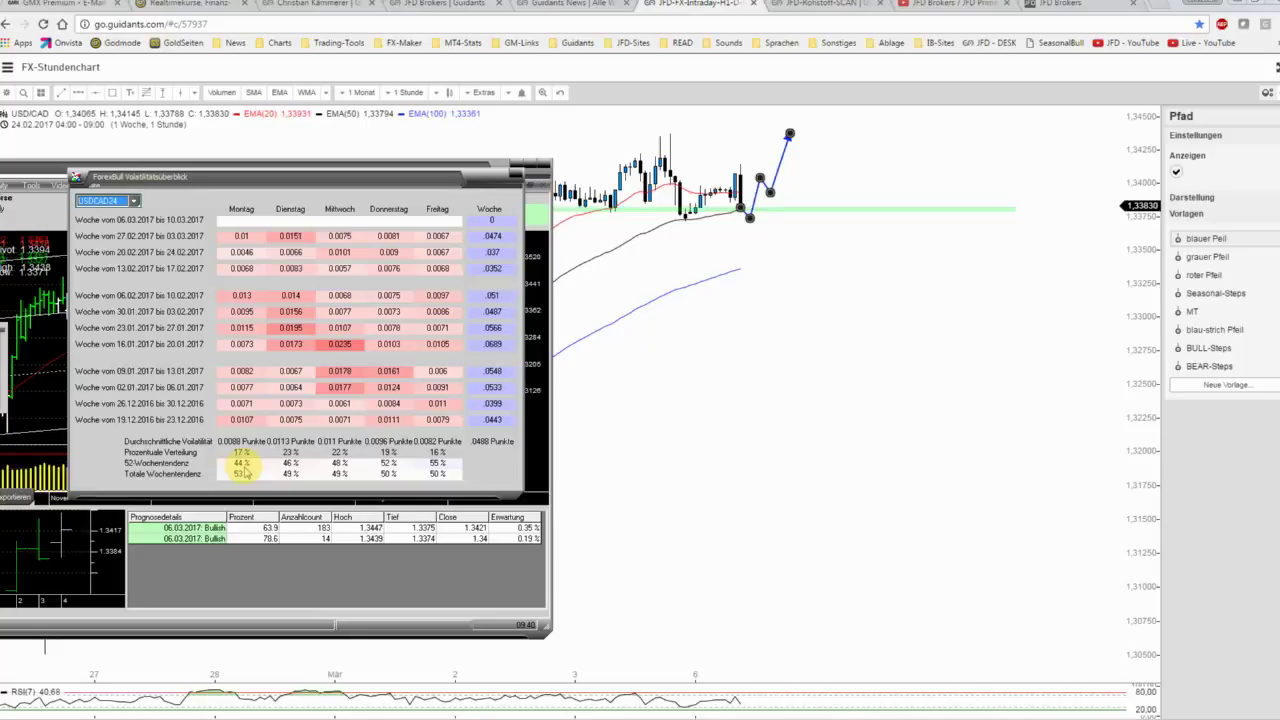
click(515, 177)
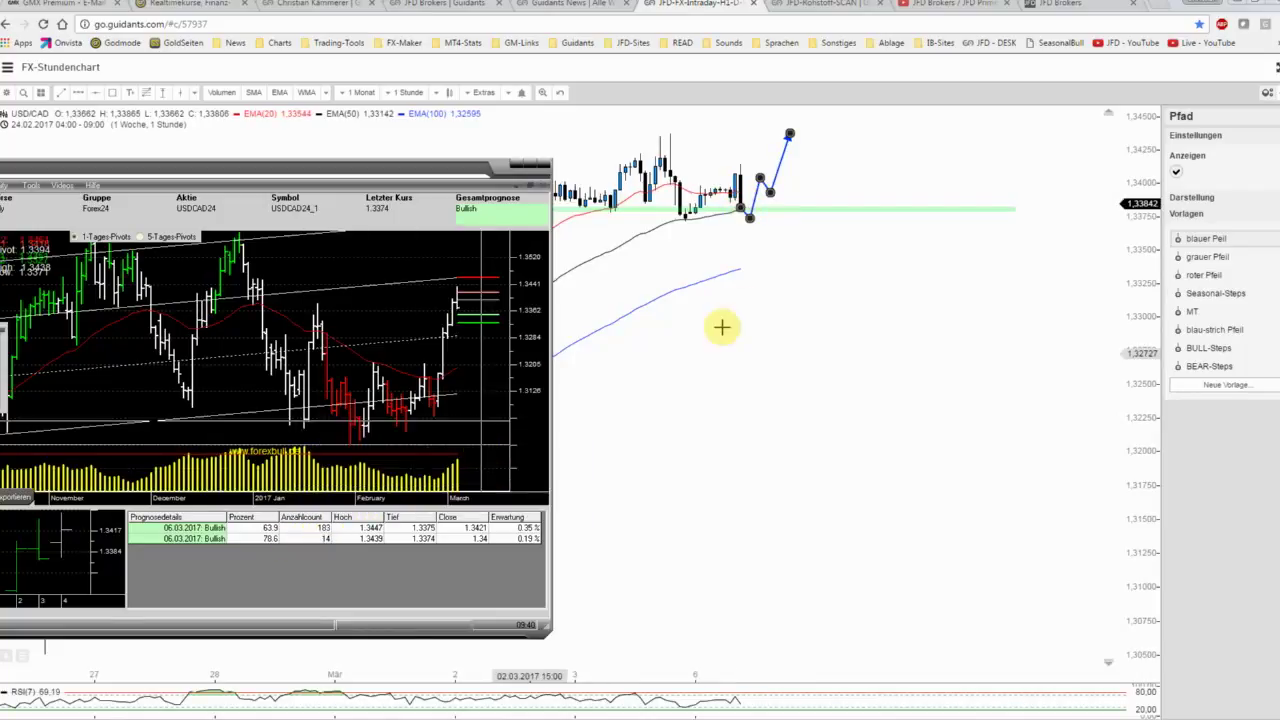
click(777, 249)
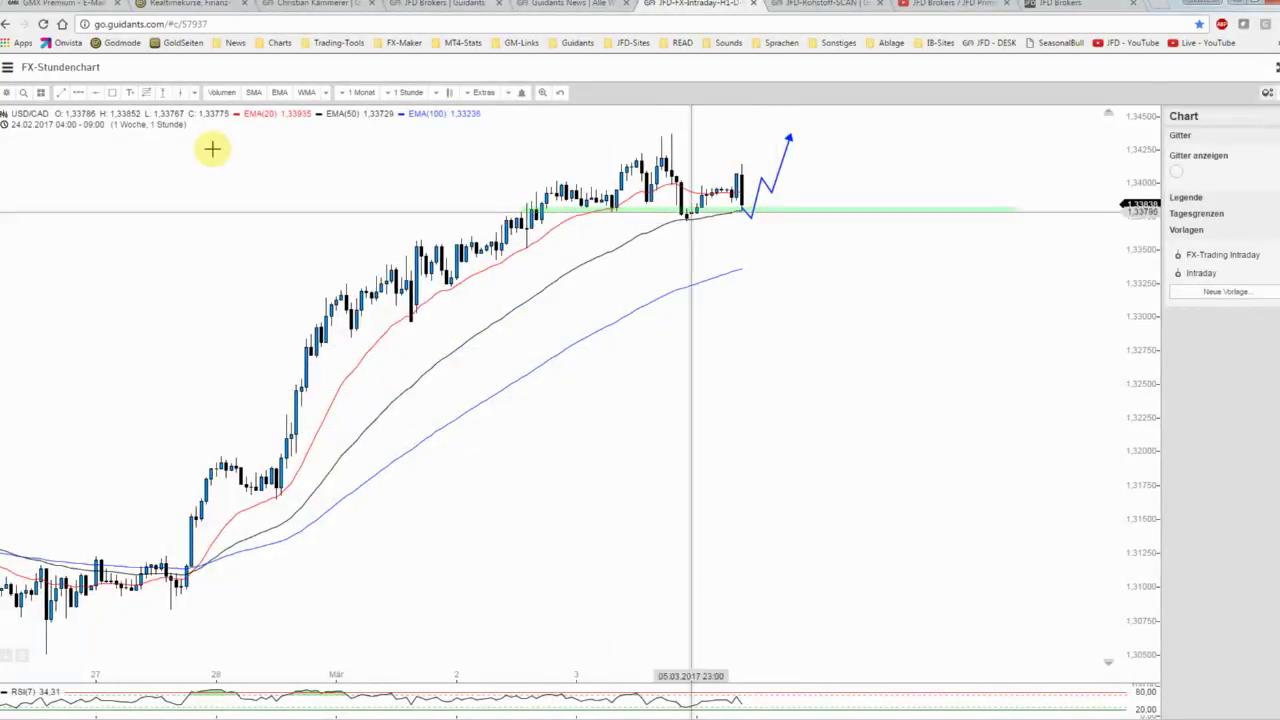
- Draw a path from the latest candle down to about 1.330 with a small rebound, styled as grauer Pfeil
click(79, 93)
click(756, 228)
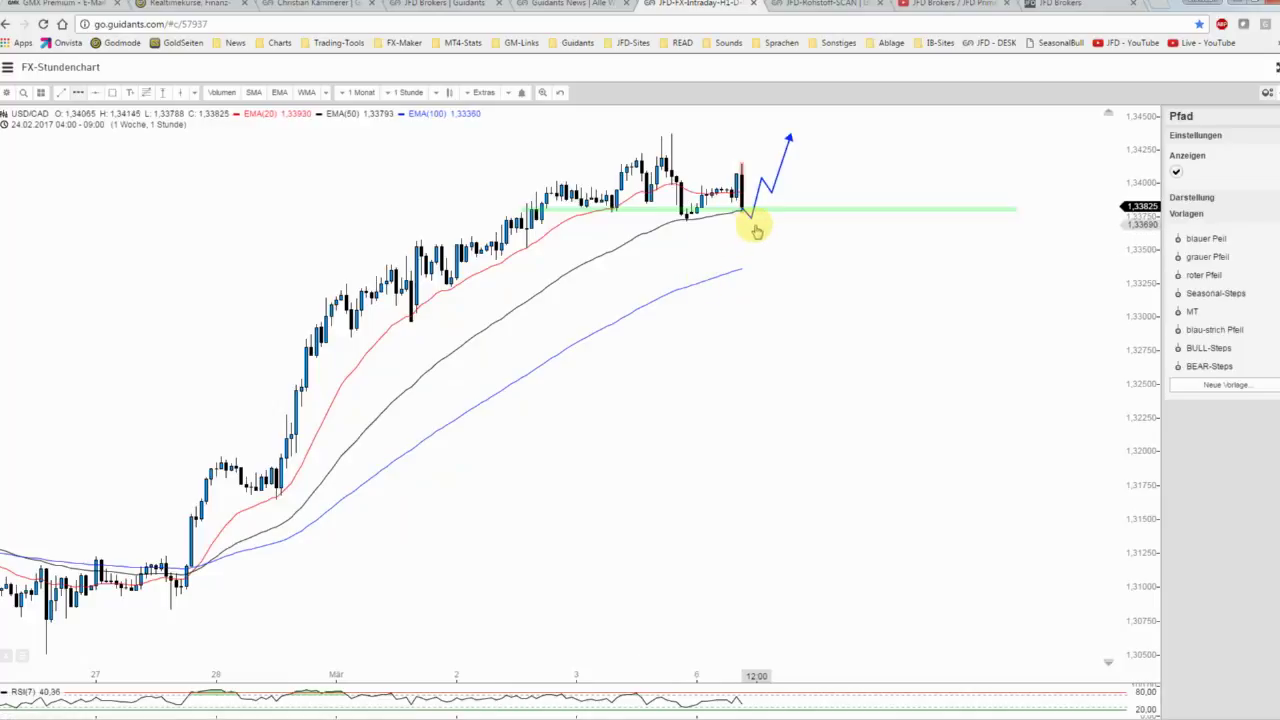
click(800, 323)
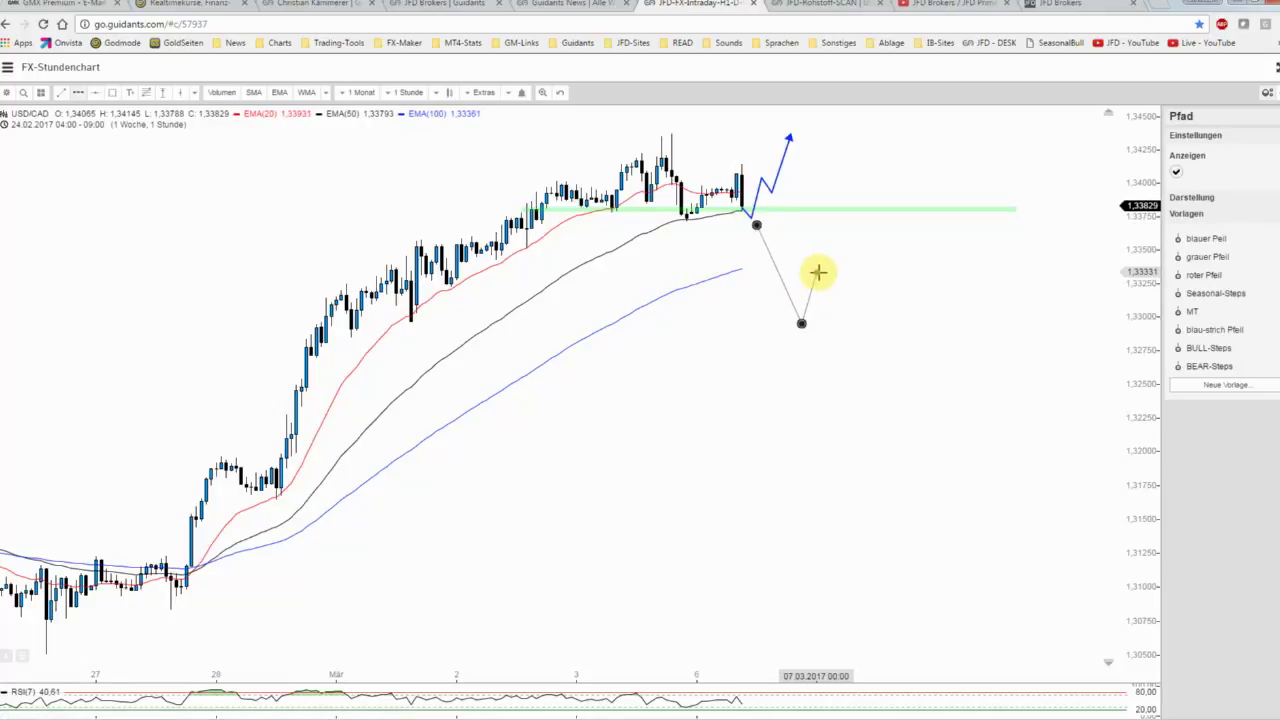
double_click(821, 272)
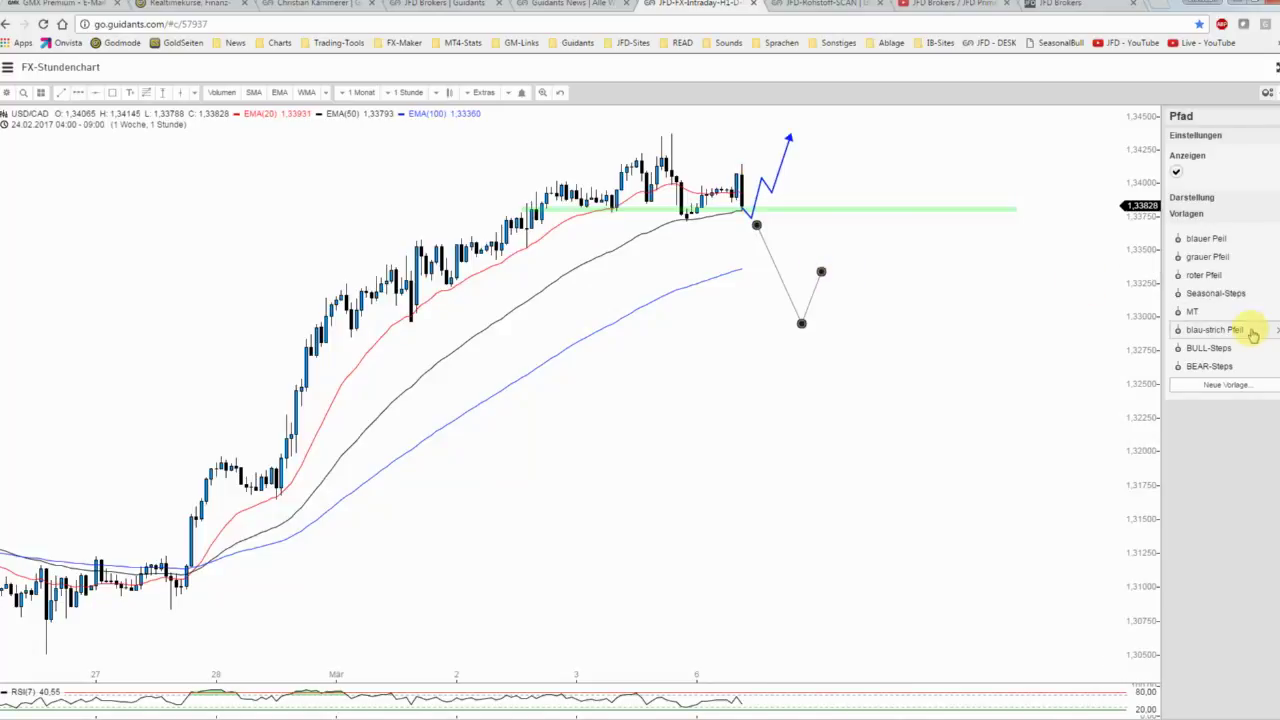
click(1208, 256)
click(933, 314)
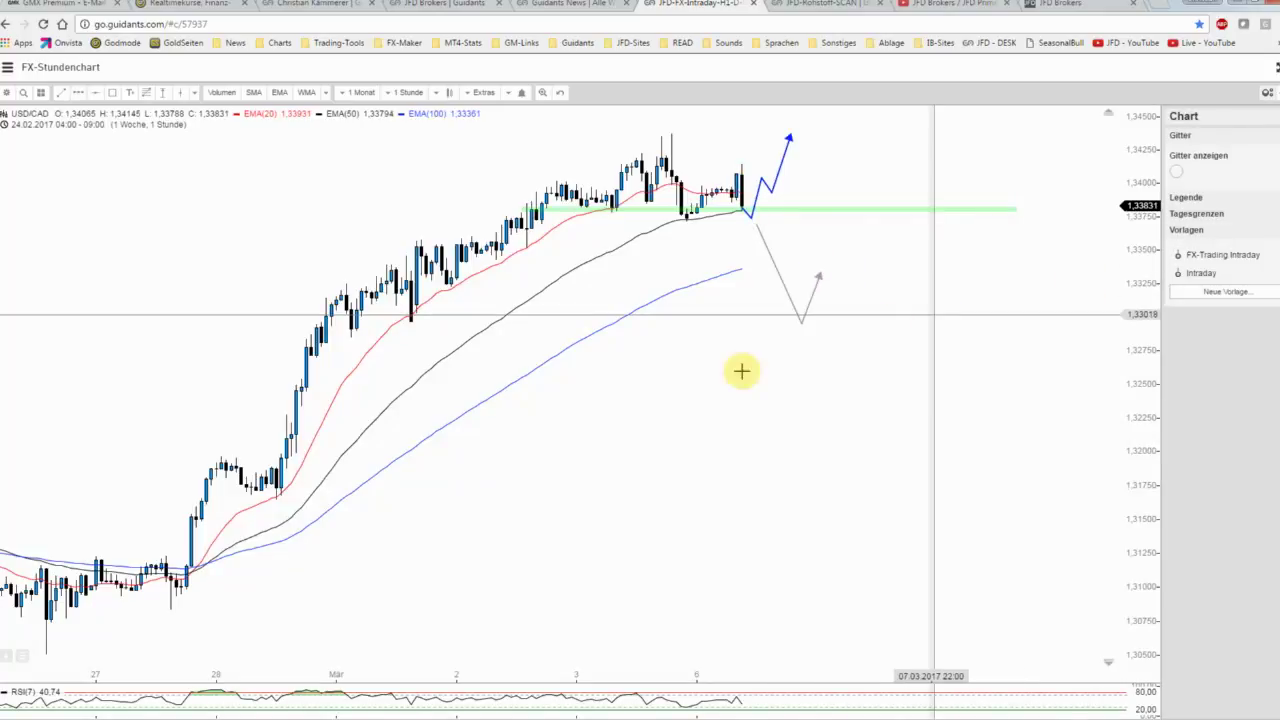
scroll(740, 403, up, 3)
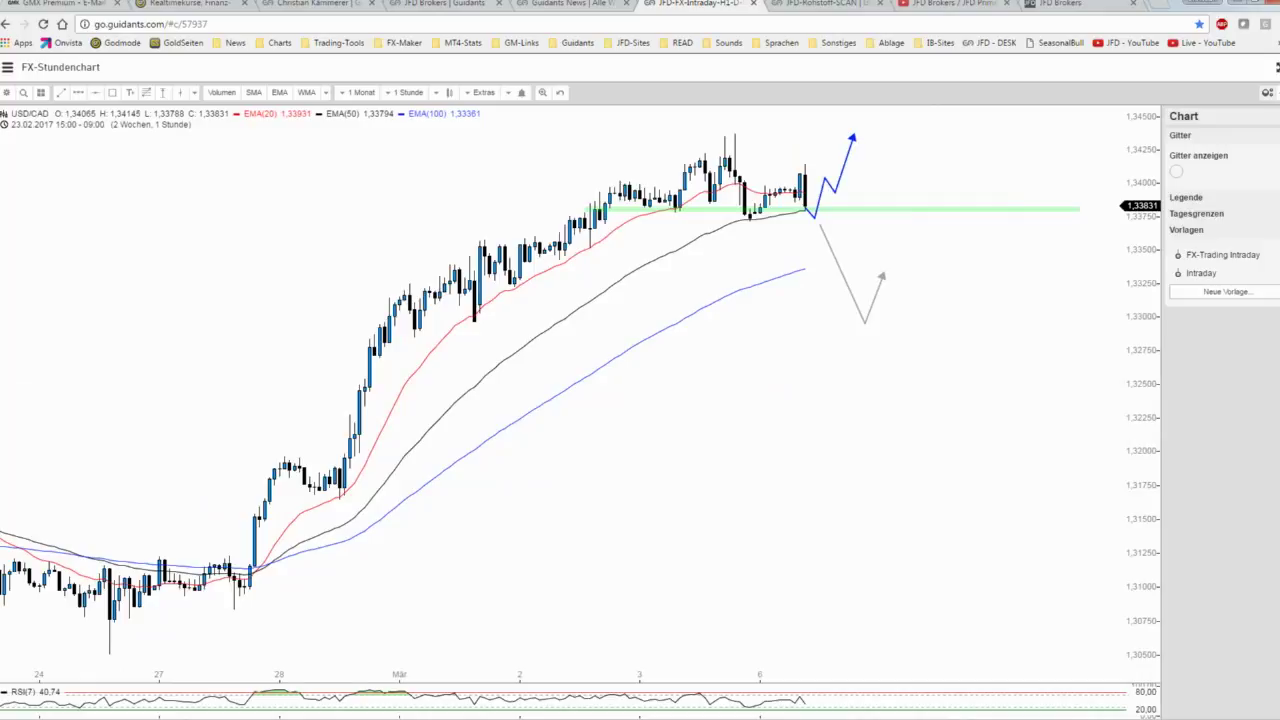